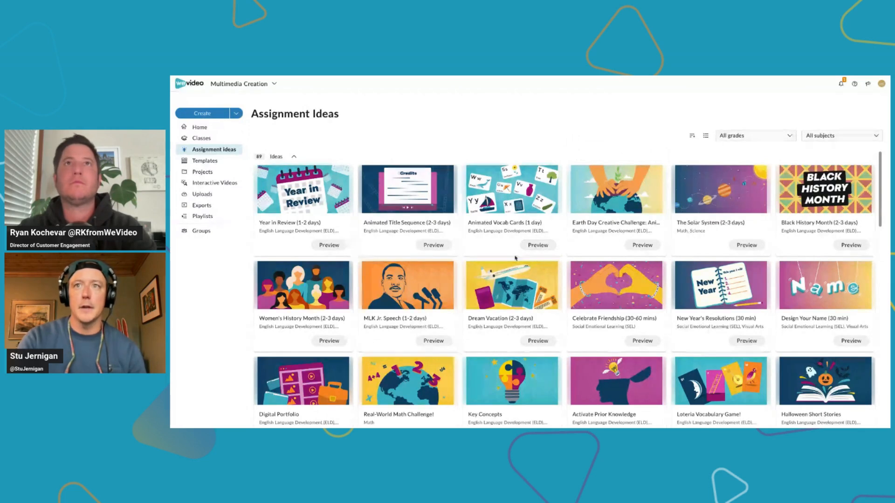
Save the Animated Vocab Cards (1 day) assignment idea to the Science class as a draft and close its preview.
{"action": "left_click", "coordinate": [538, 245]}
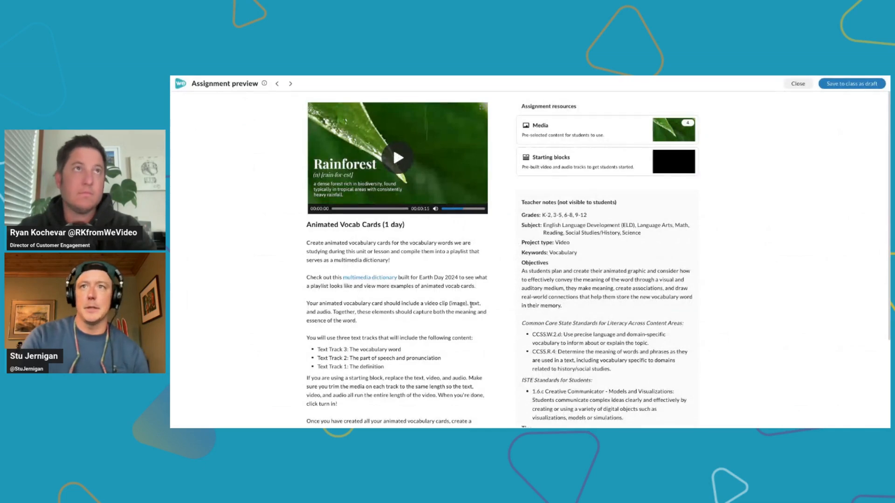
{"action": "scroll", "coordinate": [471, 305], "scroll_direction": "down", "scroll_amount": 2}
{"action": "scroll", "coordinate": [704, 214], "scroll_direction": "up", "scroll_amount": 2}
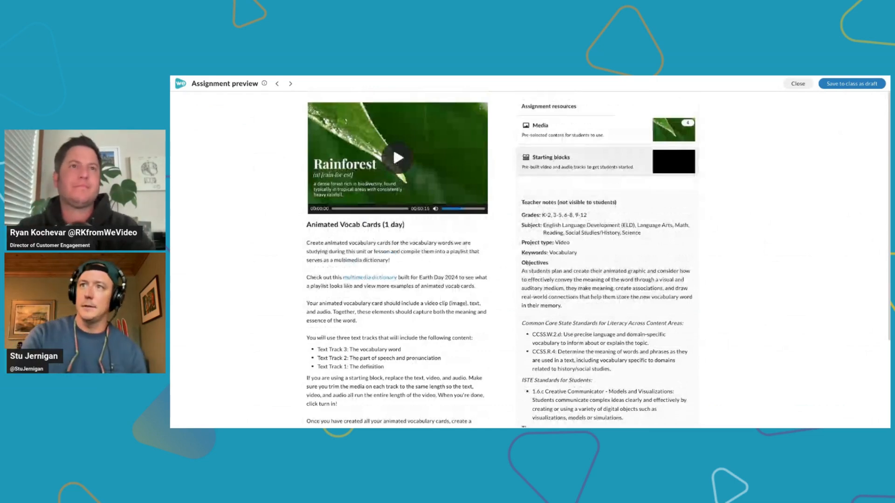
{"action": "left_click", "coordinate": [827, 86]}
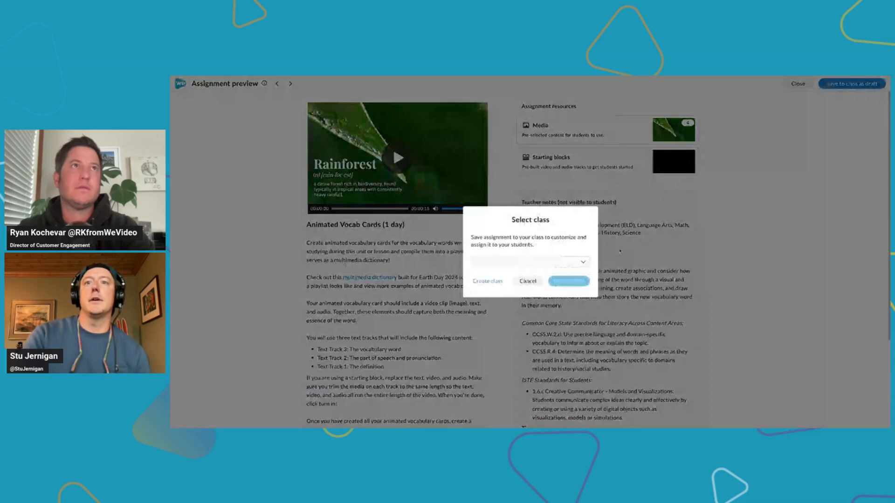
{"action": "left_click", "coordinate": [582, 263]}
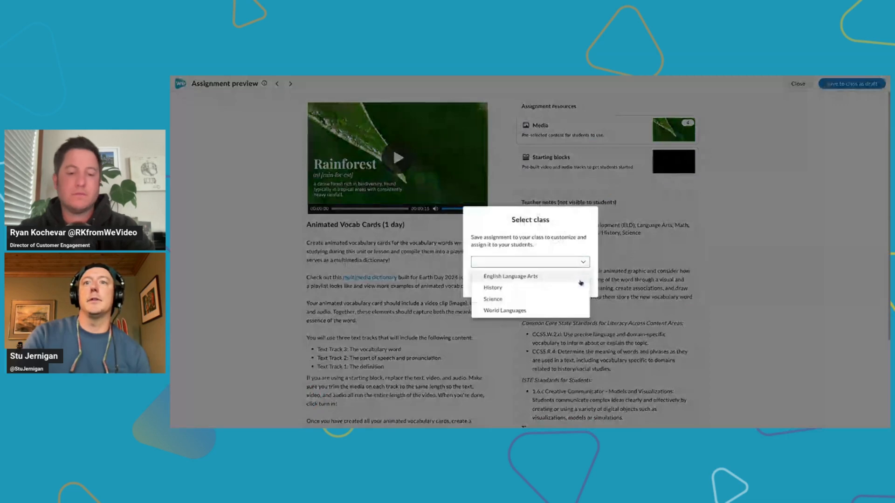
{"action": "left_click", "coordinate": [581, 299]}
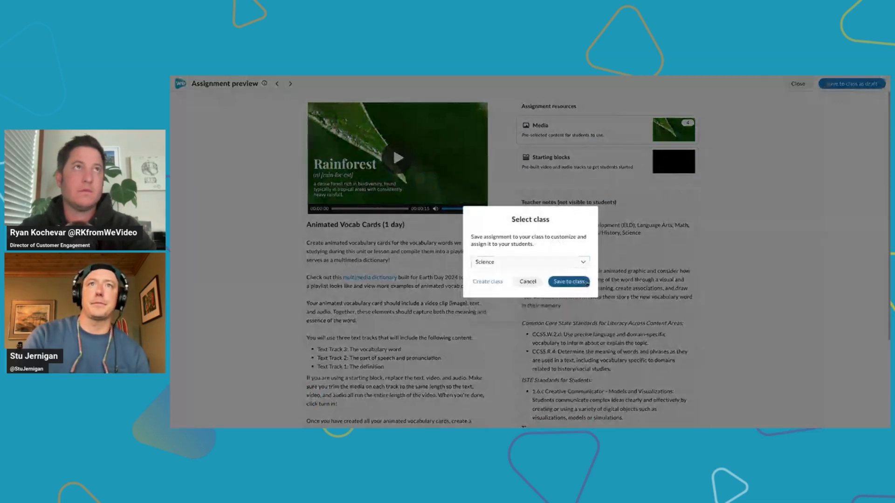
{"action": "left_click", "coordinate": [586, 283]}
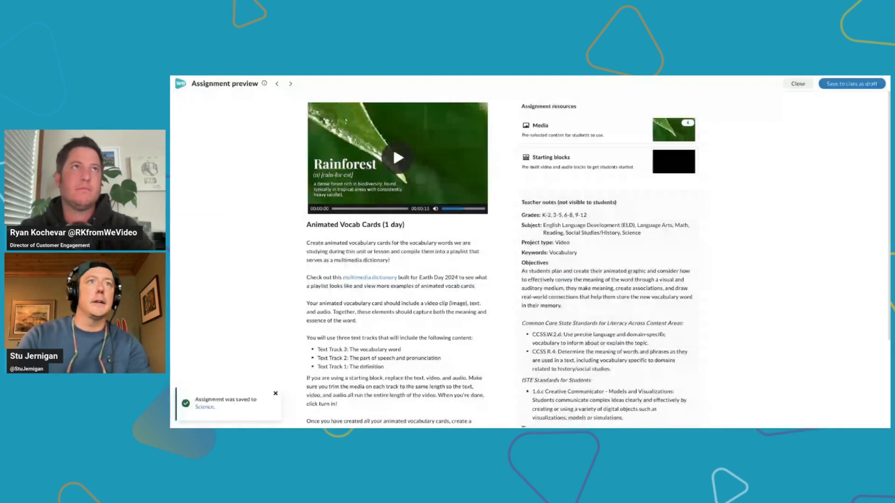
{"action": "left_click", "coordinate": [798, 84]}
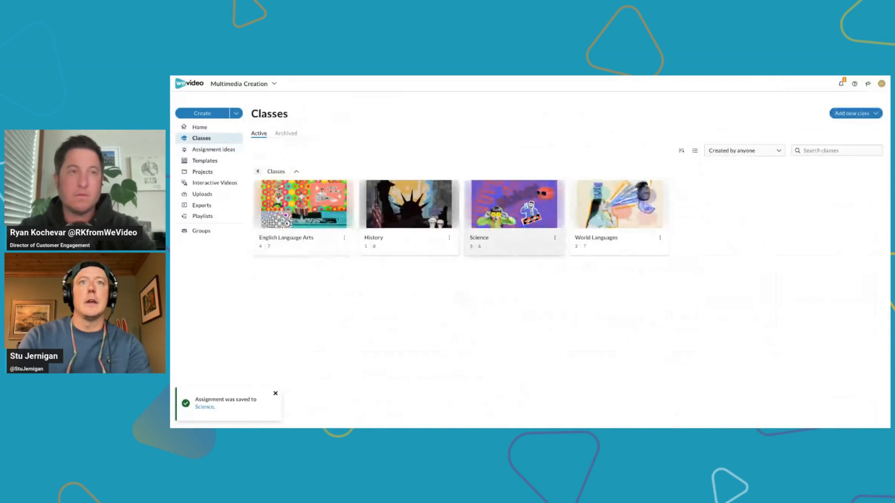
Assign the Animated Vocab Cards (1 day) draft to the Science class and open its student progress overview.
{"action": "left_click", "coordinate": [512, 209]}
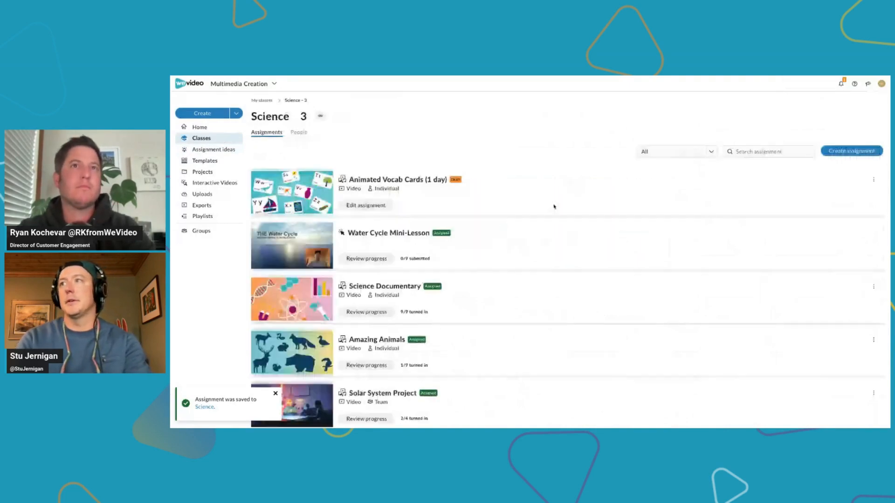
{"action": "left_click", "coordinate": [873, 181]}
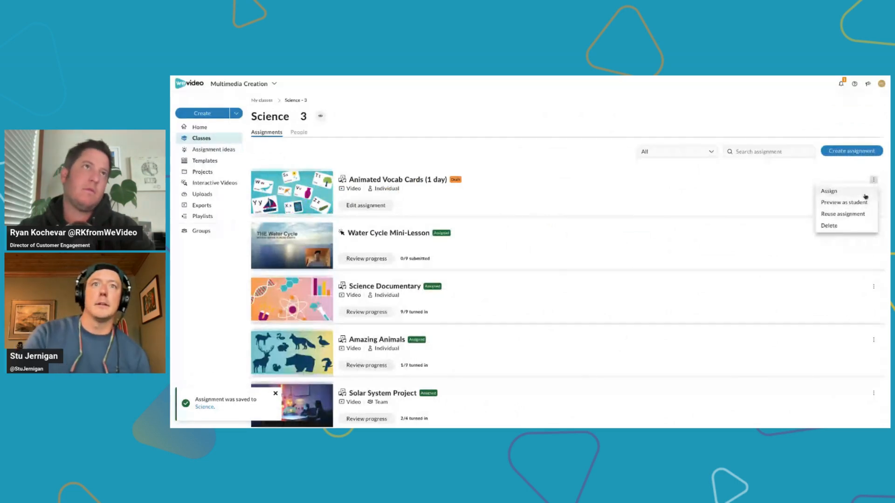
{"action": "left_click", "coordinate": [865, 194]}
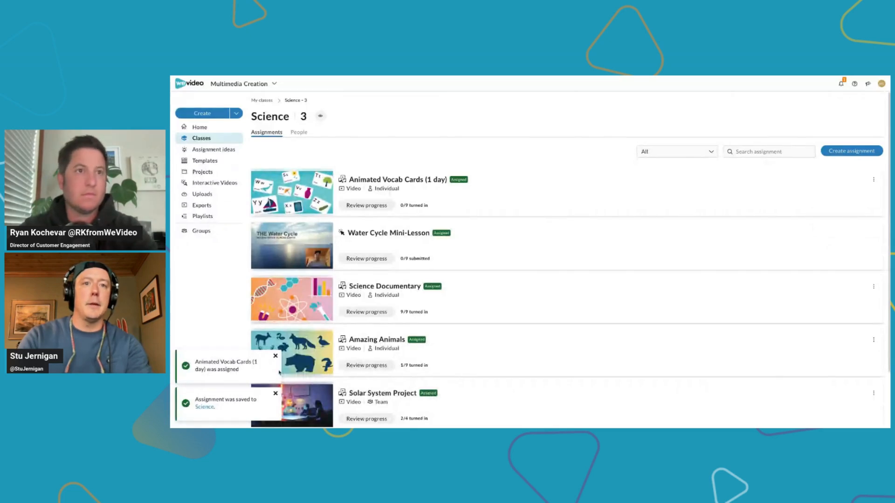
{"action": "left_click", "coordinate": [276, 356]}
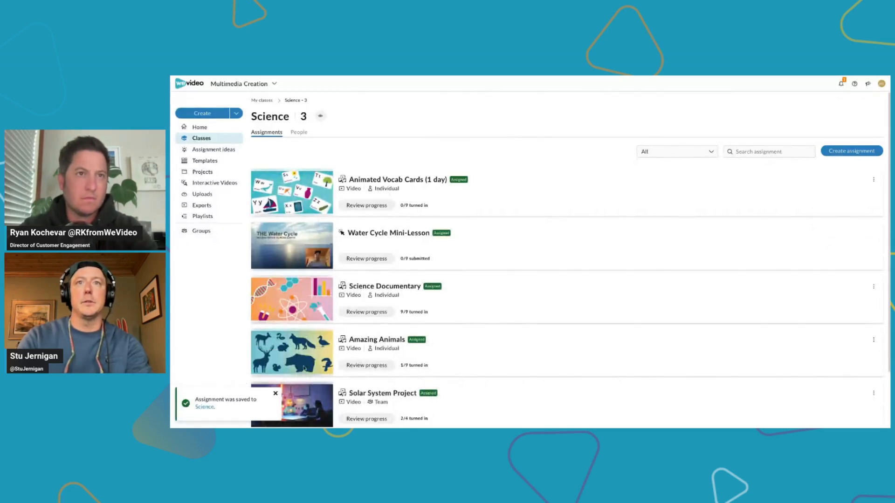
{"action": "left_click", "coordinate": [275, 394]}
{"action": "left_click", "coordinate": [390, 206]}
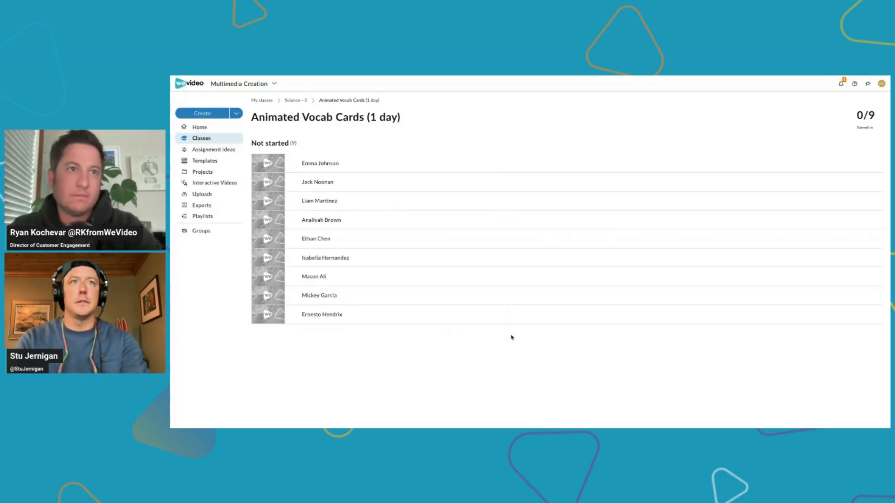
Switch to the student account, start the Animated Vocab Cards (1 day) assignment in Science, and look over its timeline tracks.
{"action": "key", "text": "ctrl+Tab"}
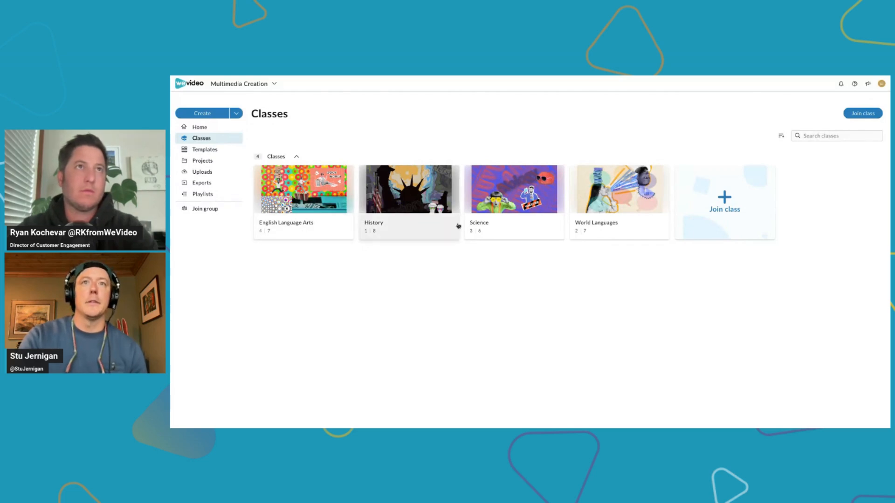
{"action": "left_click", "coordinate": [497, 222]}
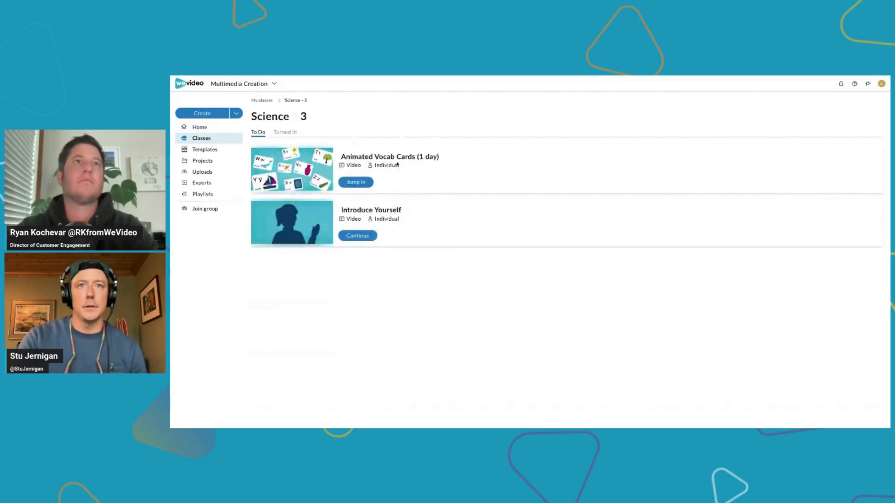
{"action": "left_click", "coordinate": [370, 186]}
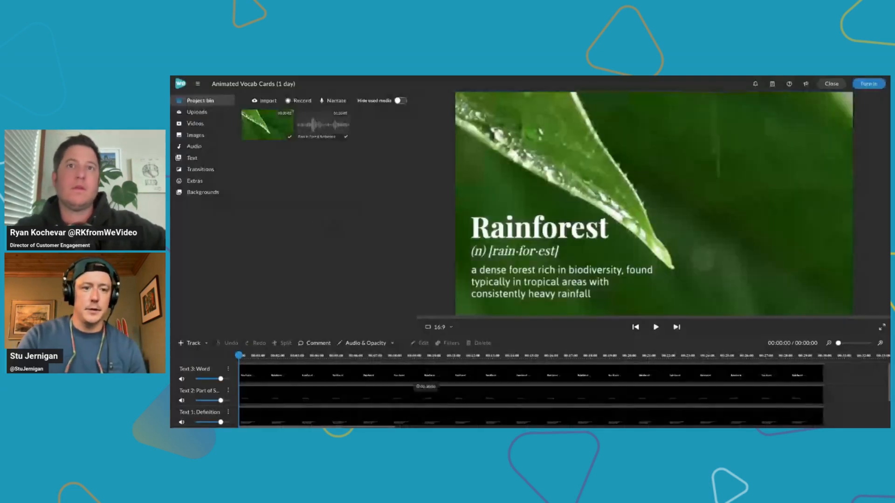
{"action": "scroll", "coordinate": [426, 394], "scroll_direction": "down", "scroll_amount": 2}
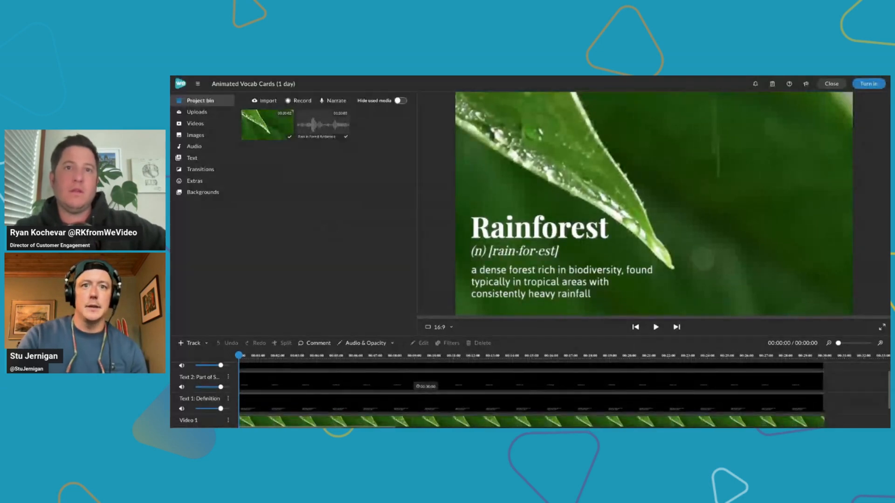
{"action": "scroll", "coordinate": [434, 394], "scroll_direction": "up", "scroll_amount": 2}
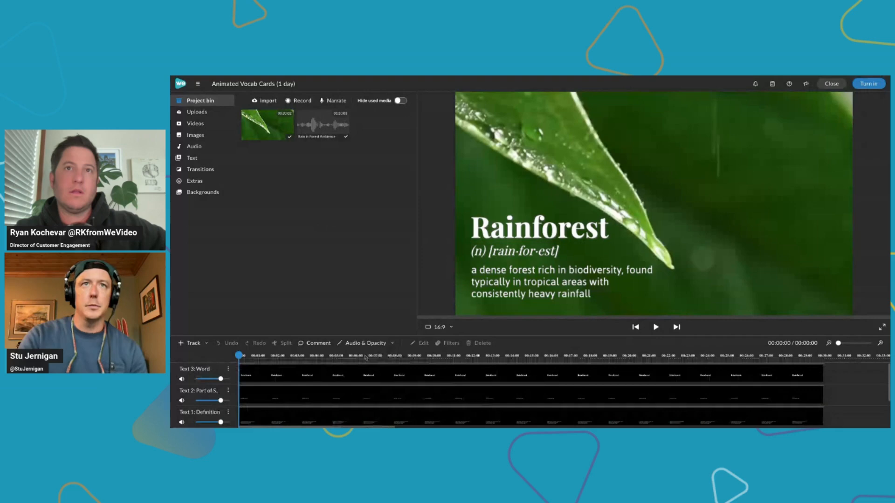
{"action": "left_click", "coordinate": [278, 356]}
{"action": "left_click_drag", "start_coordinate": [278, 356], "coordinate": [238, 356]}
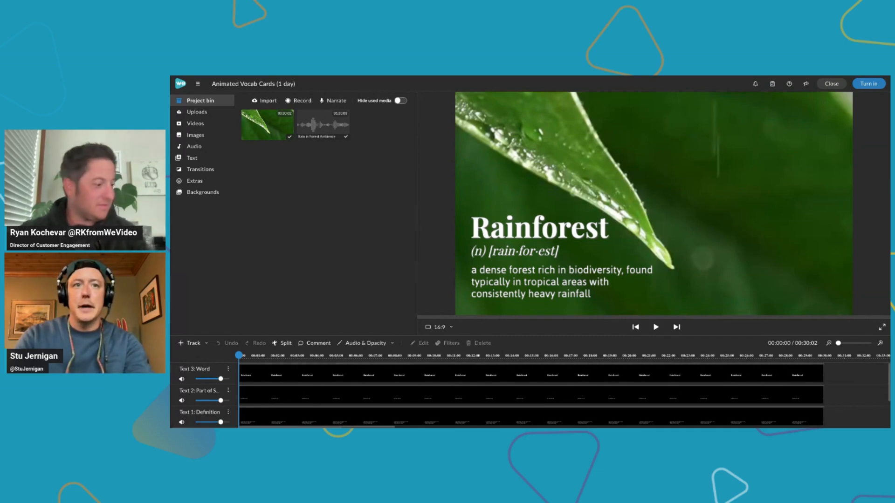
Replace the word in the Text 3 title clip with "Upcycle".
{"action": "left_click", "coordinate": [294, 373]}
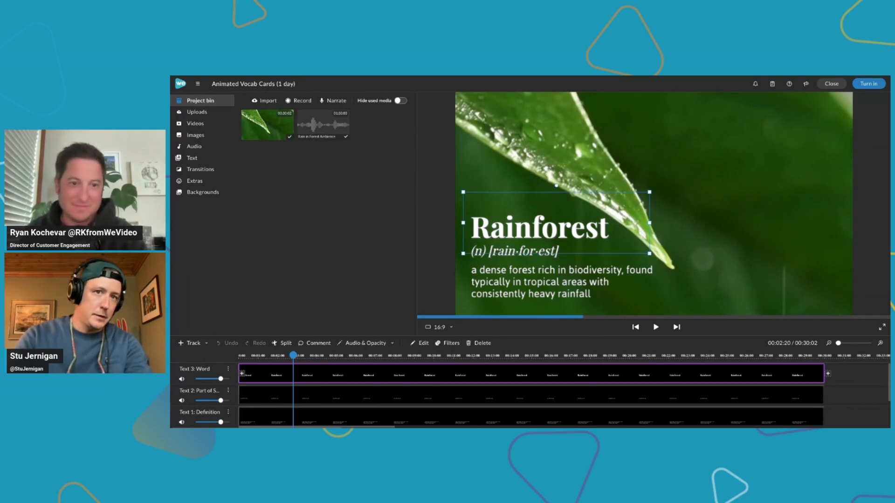
{"action": "double_click", "coordinate": [293, 373]}
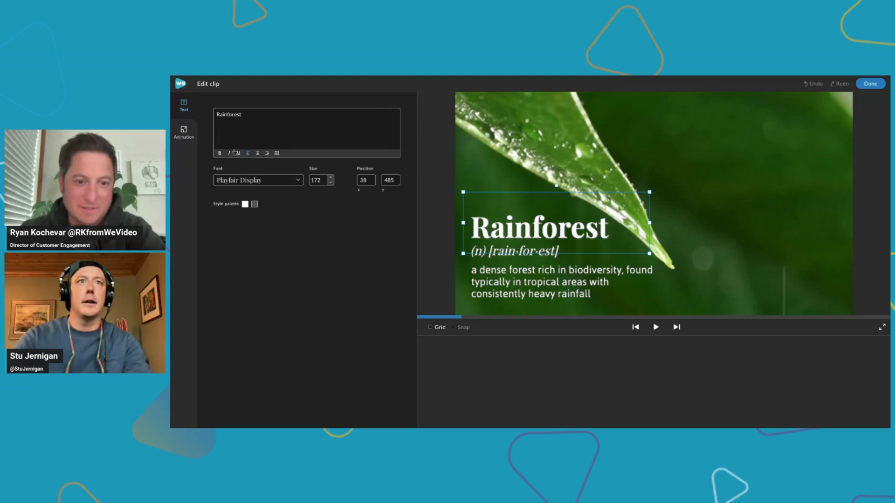
{"action": "left_click_drag", "start_coordinate": [246, 116], "coordinate": [202, 115]}
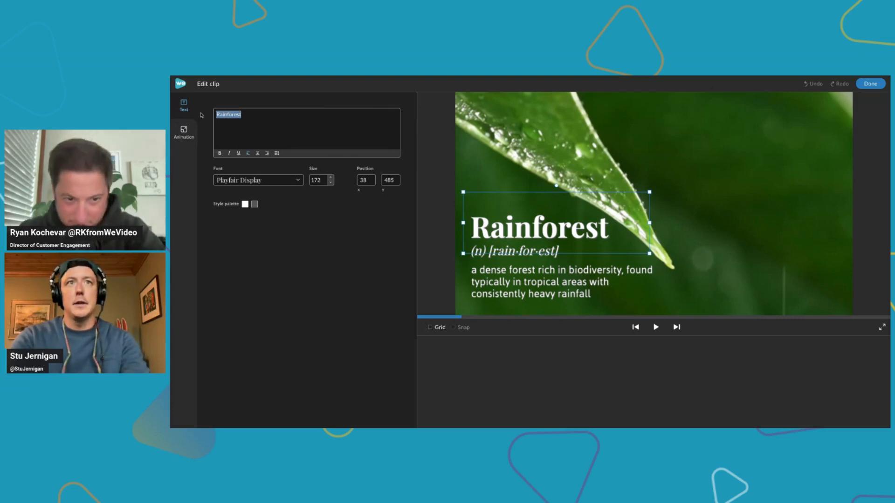
{"action": "type", "text": "Upcycle"}
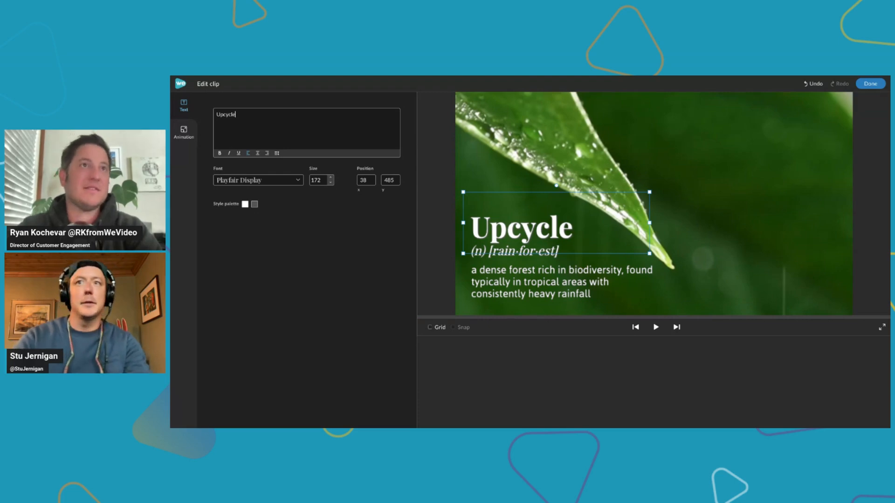
{"action": "left_click", "coordinate": [870, 84]}
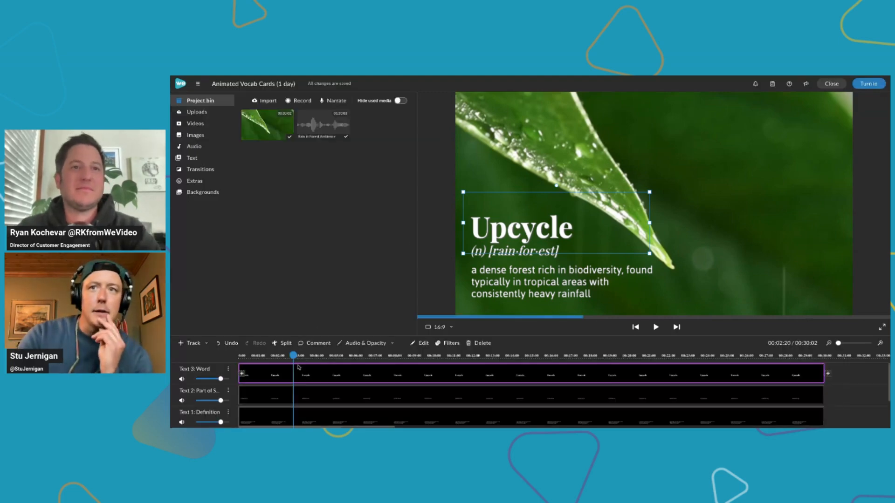
Change the part of speech in the Text 2 clip to "(v)".
{"action": "left_click", "coordinate": [283, 396]}
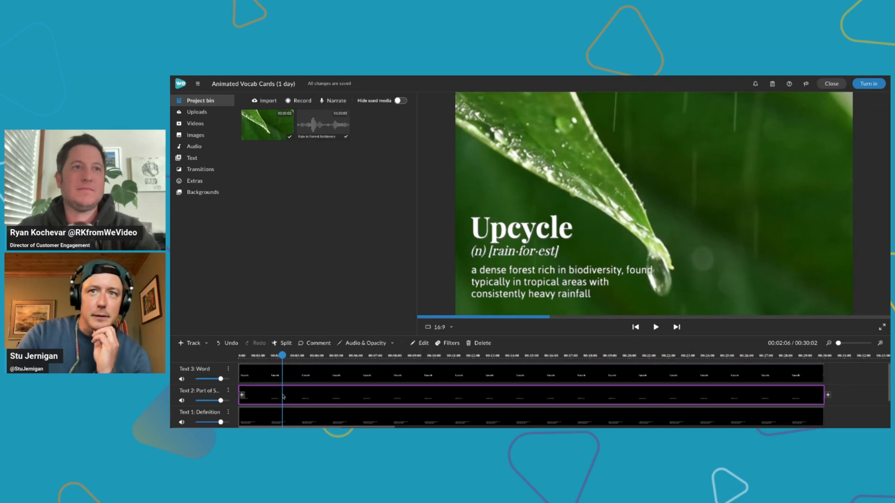
{"action": "double_click", "coordinate": [283, 396]}
{"action": "left_click", "coordinate": [223, 118]}
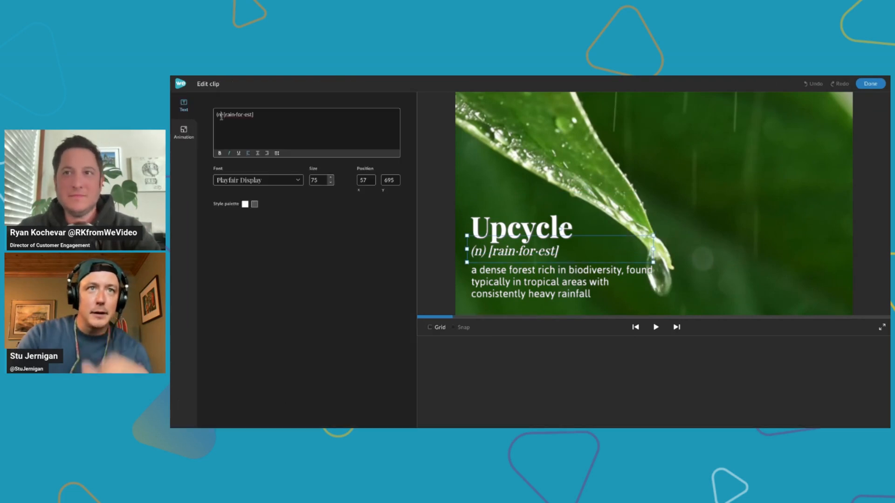
{"action": "key", "text": "BackSpace"}
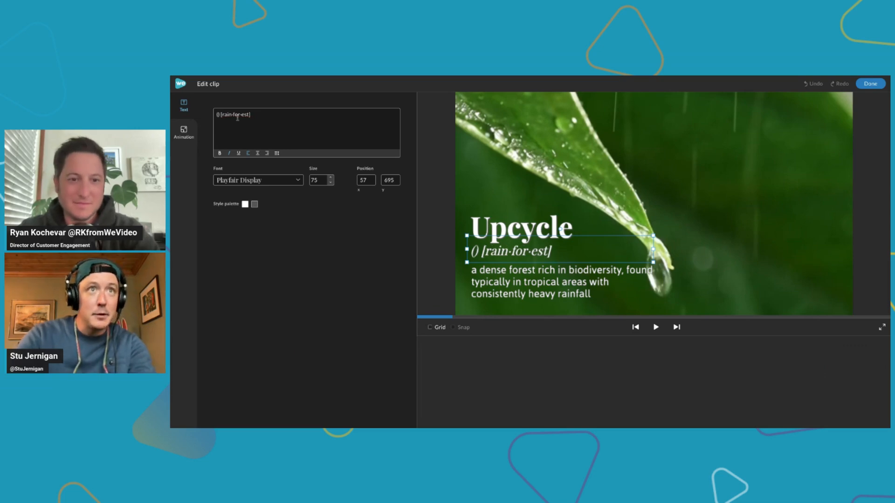
{"action": "type", "text": "v"}
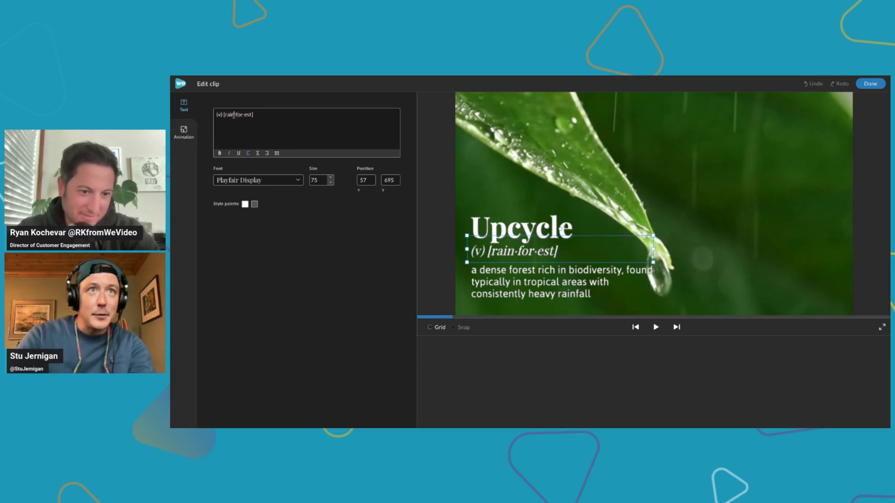
Replace the bracketed pronunciation in the Text 2 clip with "[up·cy·cle]" and finish editing the clip.
{"action": "left_click", "coordinate": [234, 114]}
{"action": "key", "text": "BackSpace"}
{"action": "key", "text": "BackSpace"}
{"action": "key", "text": "BackSpace"}
{"action": "key", "text": "BackSpace"}
{"action": "type", "text": "u"}
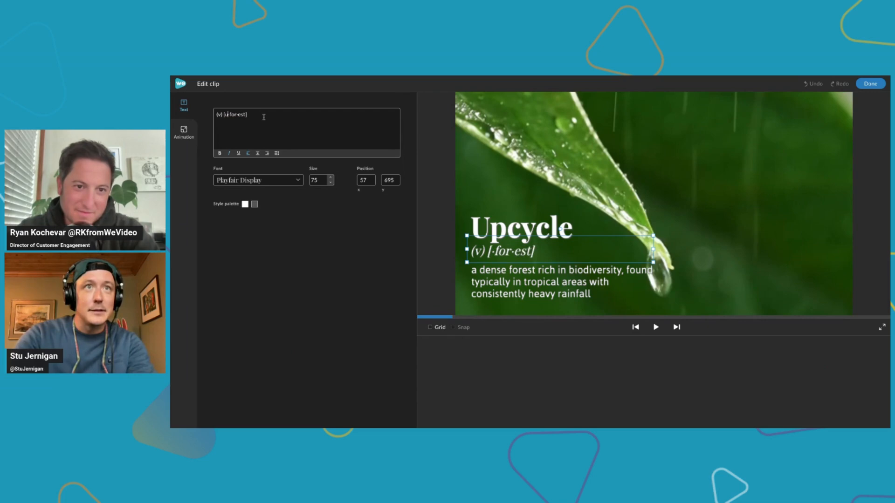
{"action": "type", "text": "p"}
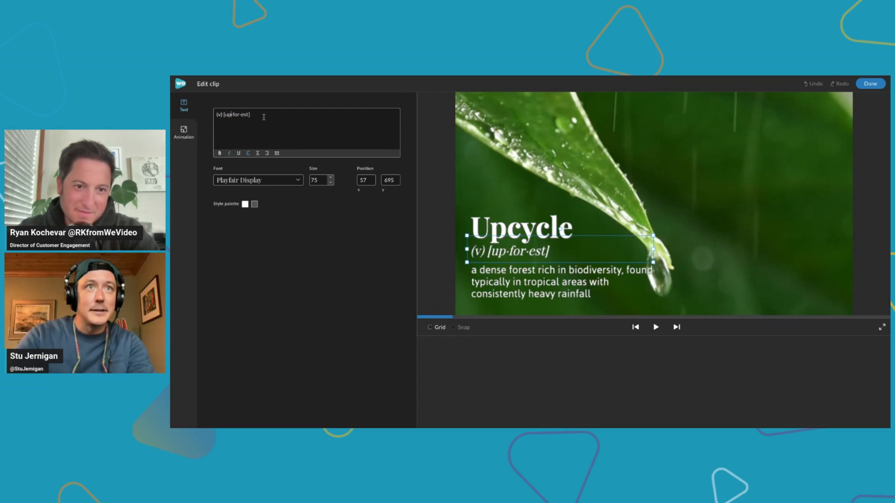
{"action": "left_click", "coordinate": [239, 115]}
{"action": "key", "text": "BackSpace"}
{"action": "key", "text": "BackSpace"}
{"action": "key", "text": "BackSpace"}
{"action": "type", "text": "cy"}
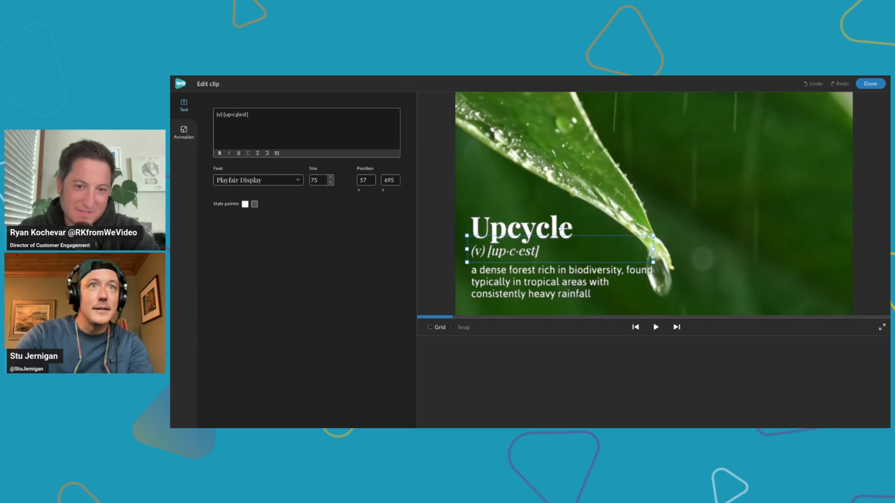
{"action": "key", "text": "Delete"}
{"action": "key", "text": "Delete"}
{"action": "key", "text": "Delete"}
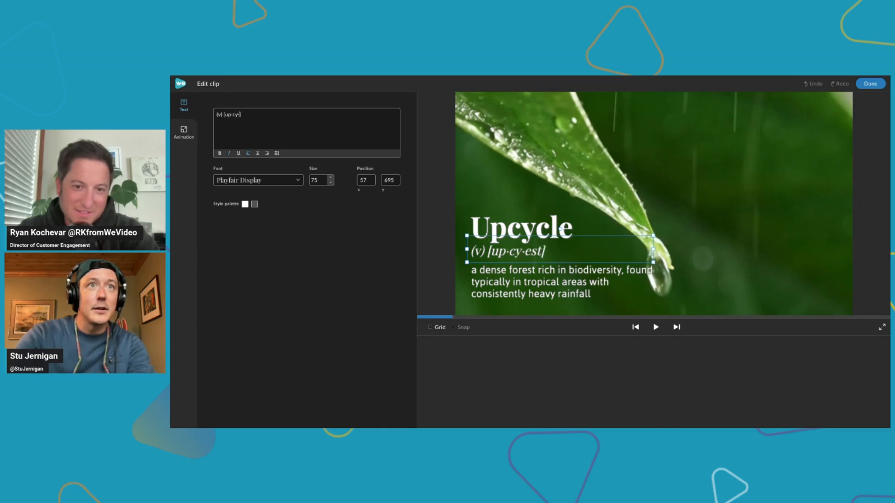
{"action": "type", "text": "cle"}
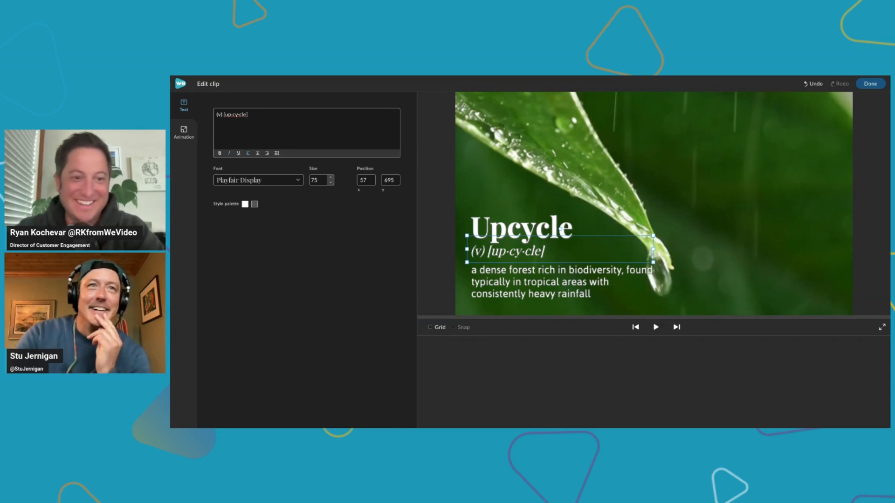
{"action": "left_click", "coordinate": [871, 84]}
Replace the Text 1 definition with "reuse (discarded objects or material) in such a way as to create a product of higher quality or value than the original.".
{"action": "scroll", "coordinate": [302, 395], "scroll_direction": "down", "scroll_amount": 1}
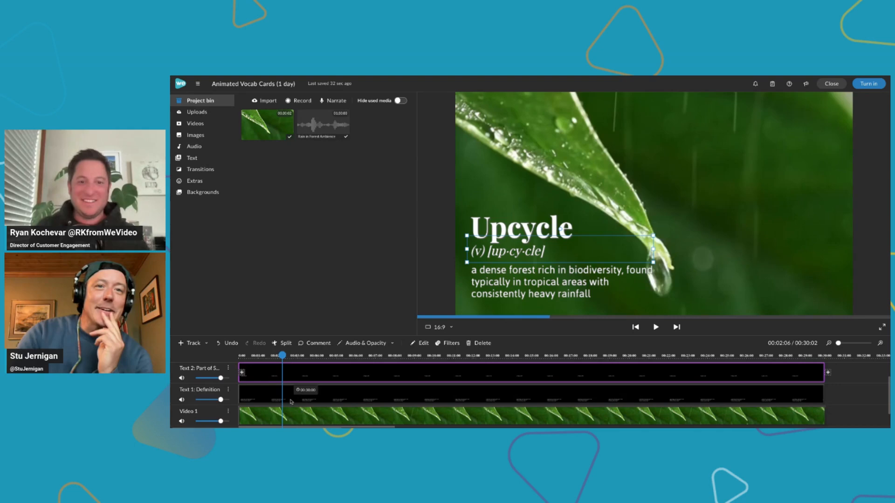
{"action": "left_click", "coordinate": [291, 401]}
{"action": "double_click", "coordinate": [290, 401]}
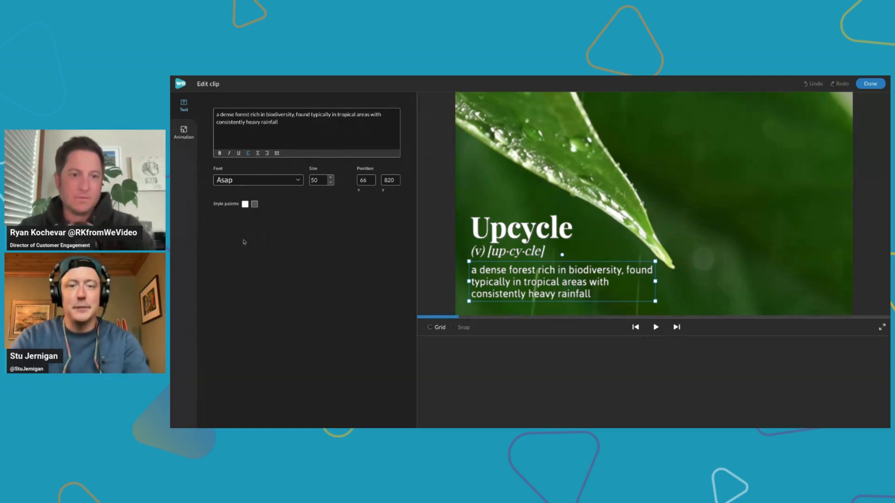
{"action": "left_click_drag", "start_coordinate": [287, 124], "coordinate": [209, 115]}
{"action": "type", "text": "reuse (discarded objects or material) in such a way as to create a product of higher quality or value than the original."}
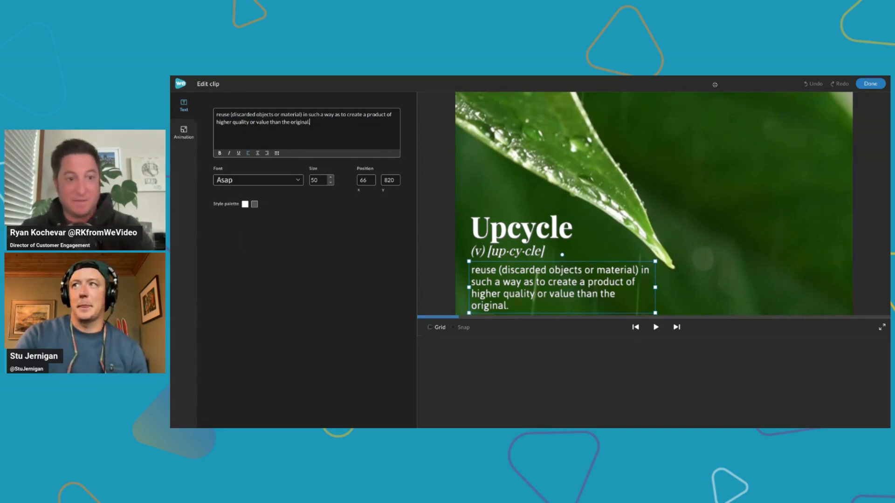
{"action": "left_click", "coordinate": [870, 84]}
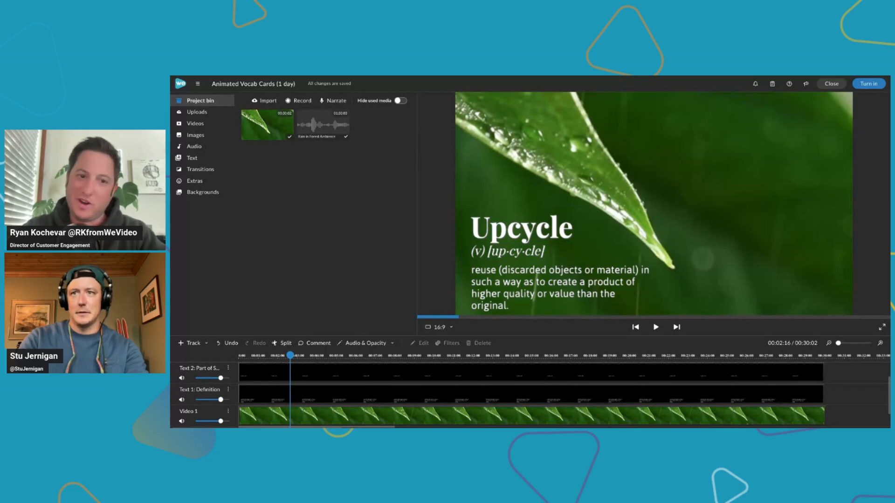
Remove the parentheses around "discarded objects or material" in the Text 1 definition and finish editing the clip.
{"action": "left_click", "coordinate": [503, 274]}
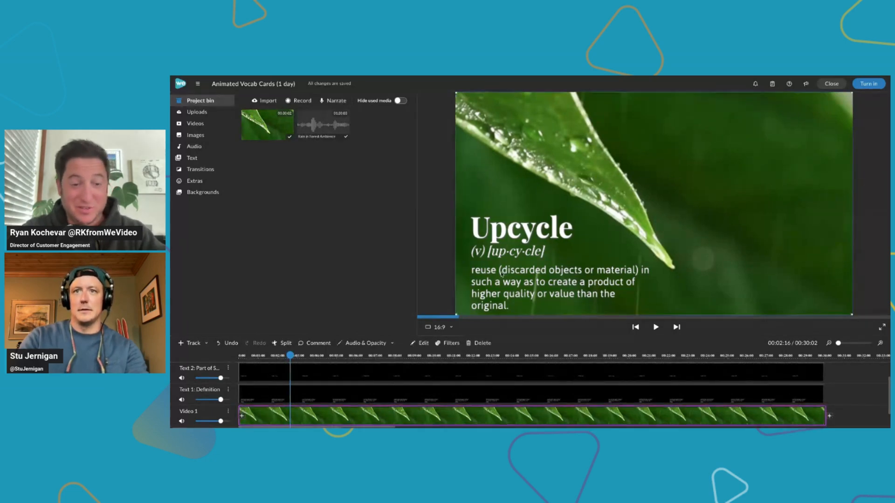
{"action": "left_click", "coordinate": [302, 399]}
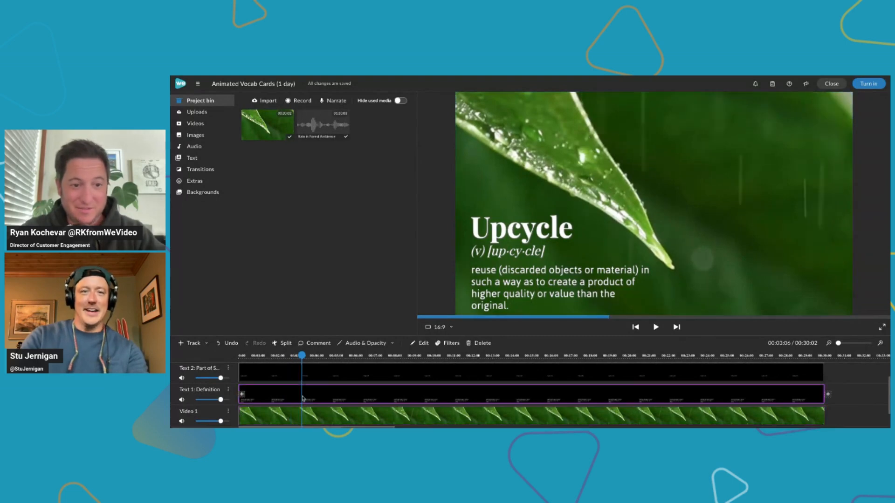
{"action": "double_click", "coordinate": [298, 398]}
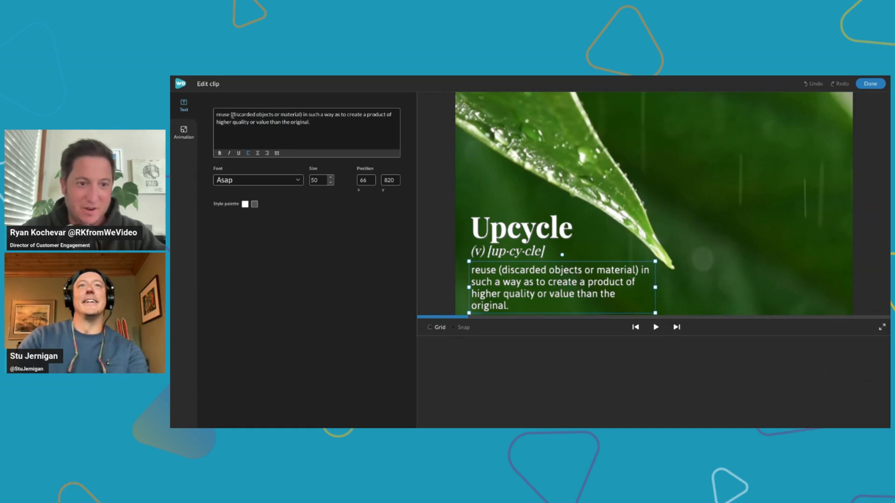
{"action": "key", "text": "BackSpace"}
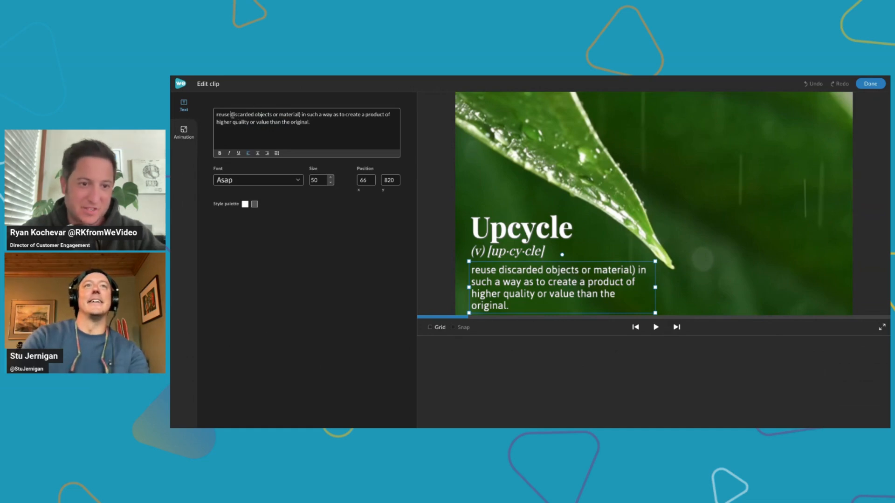
{"action": "left_click", "coordinate": [303, 115]}
{"action": "key", "text": "BackSpace"}
{"action": "key", "text": "BackSpace"}
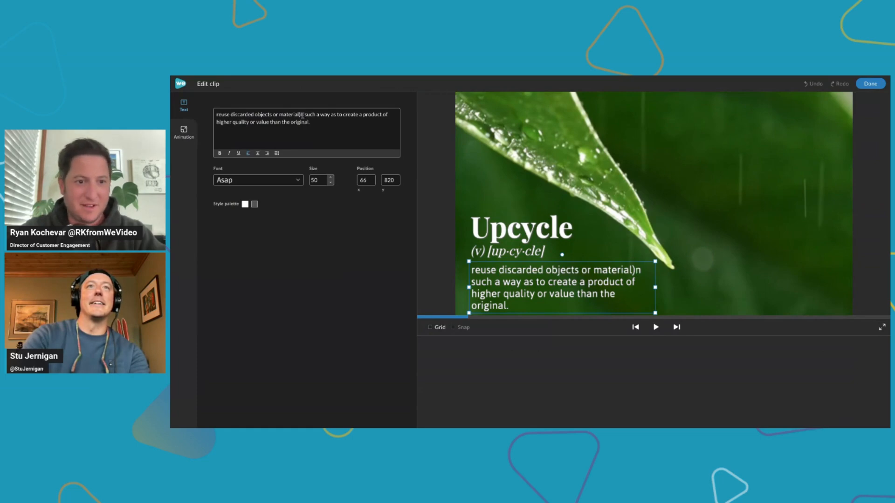
{"action": "key", "text": "BackSpace"}
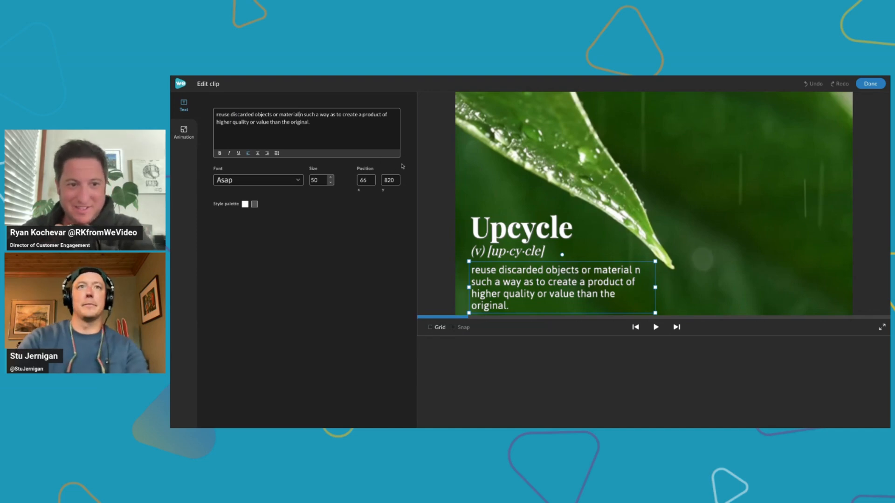
{"action": "type", "text": "i"}
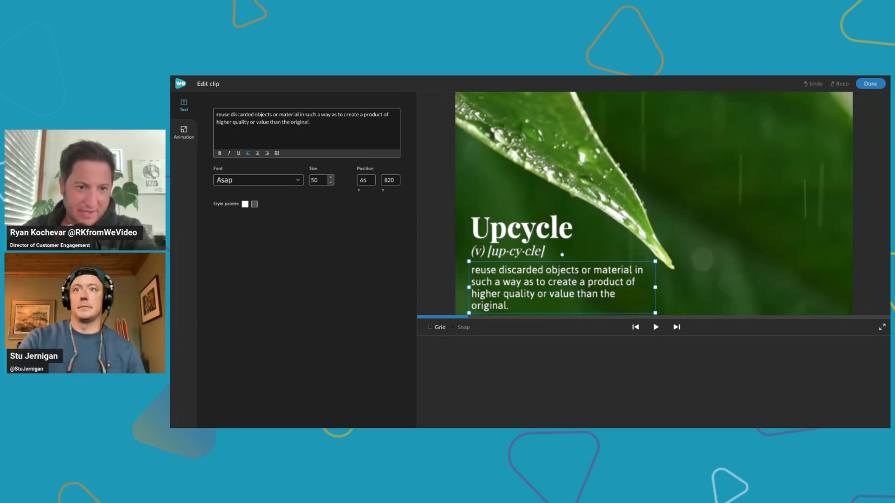
{"action": "left_click", "coordinate": [870, 83]}
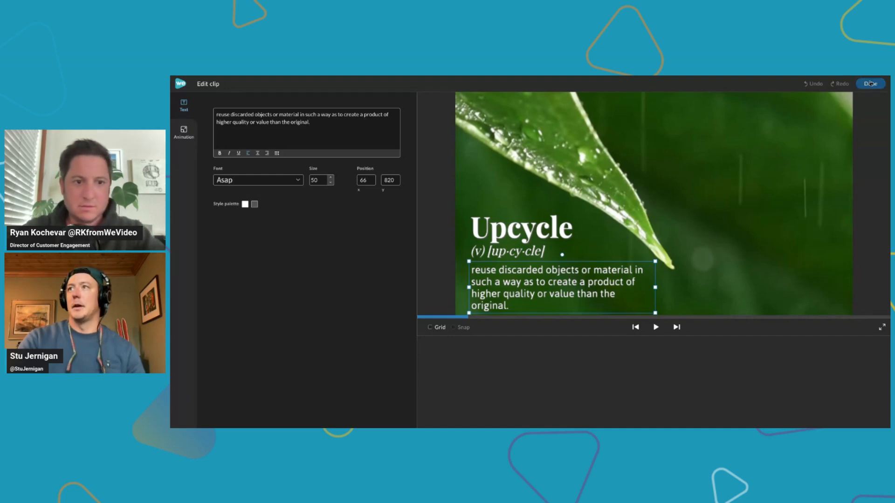
Select the Video 1 clip and search the stock videos for "reused materials", "upcycle" and "upcycling".
{"action": "left_click_drag", "start_coordinate": [322, 124], "coordinate": [254, 394]}
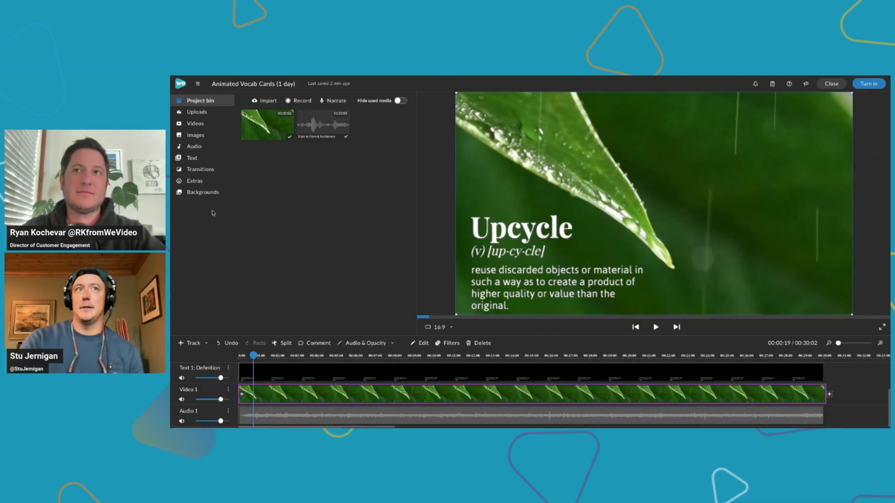
{"action": "left_click", "coordinate": [211, 126]}
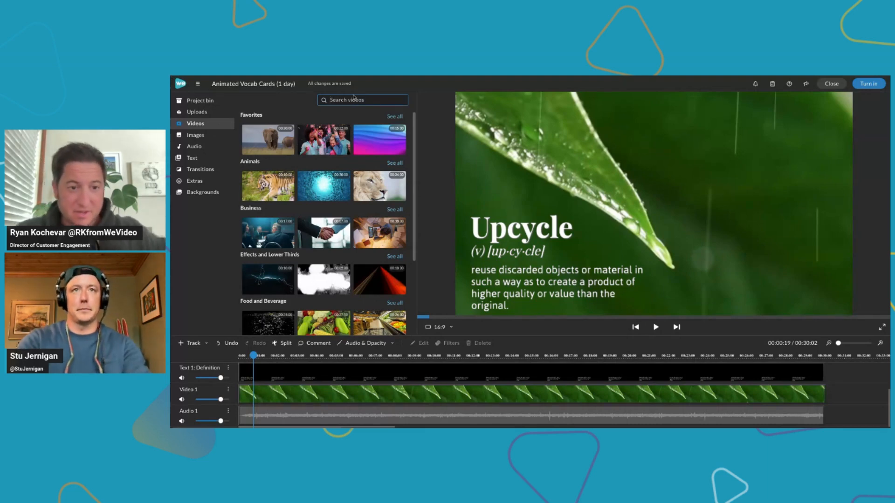
{"action": "type", "text": "reused materials"}
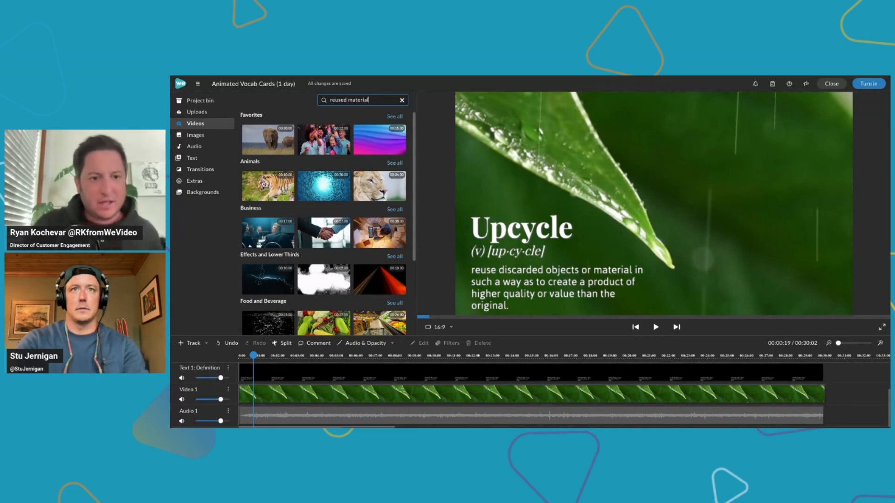
{"action": "triple_click", "coordinate": [377, 100]}
{"action": "type", "text": "upcycle"}
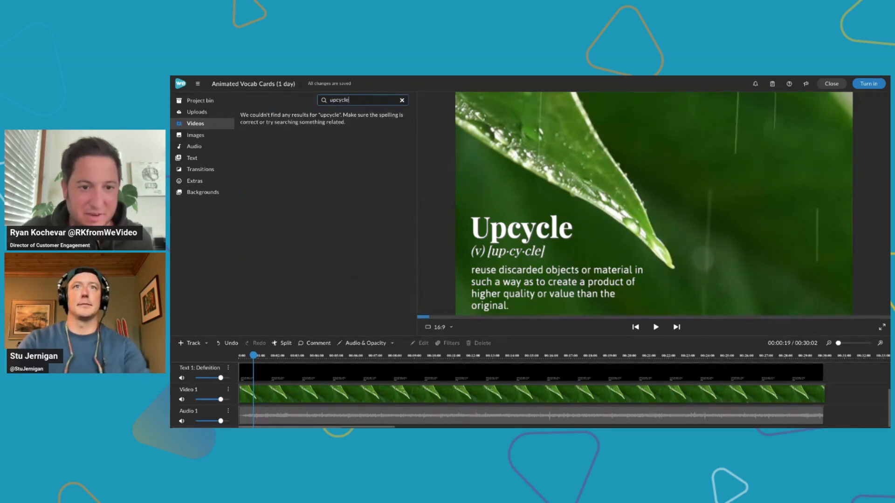
{"action": "key", "text": "BackSpace"}
{"action": "type", "text": "ing"}
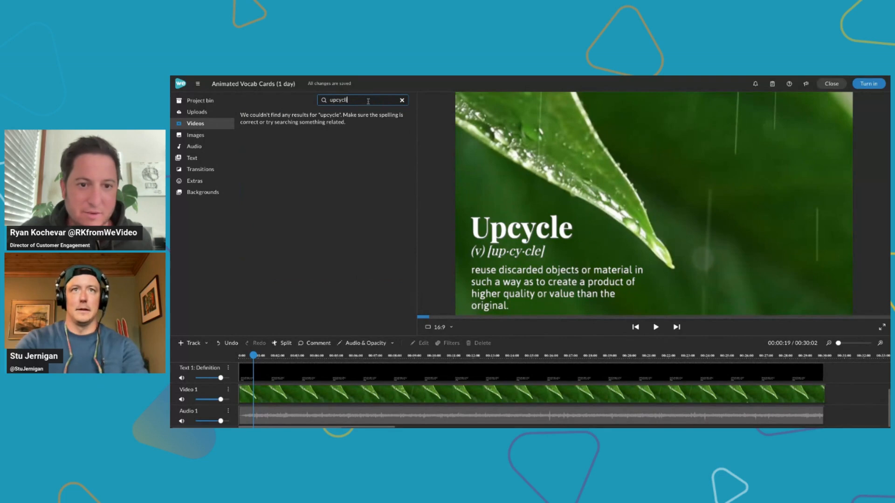
Try the spelling "up-cycle" in the stock video search, then search for "upcycle" again.
{"action": "double_click", "coordinate": [362, 102]}
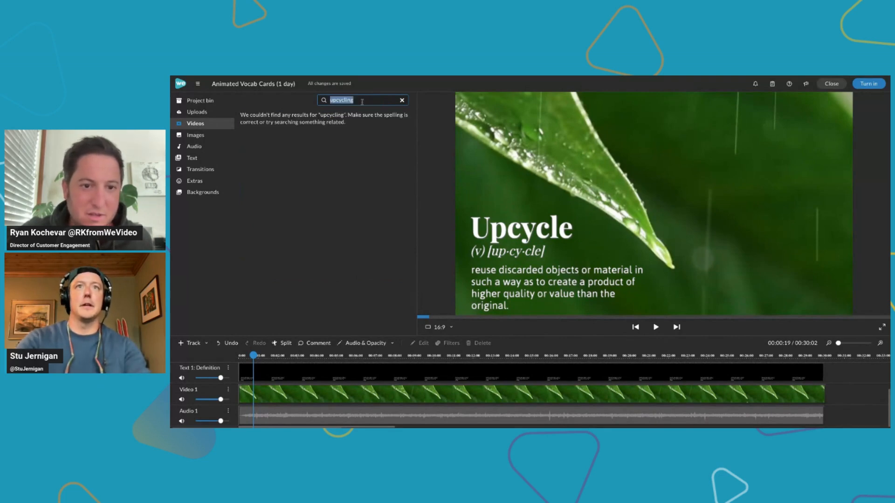
{"action": "type", "text": "p"}
{"action": "key", "text": "BackSpace"}
{"action": "key", "text": "BackSpace"}
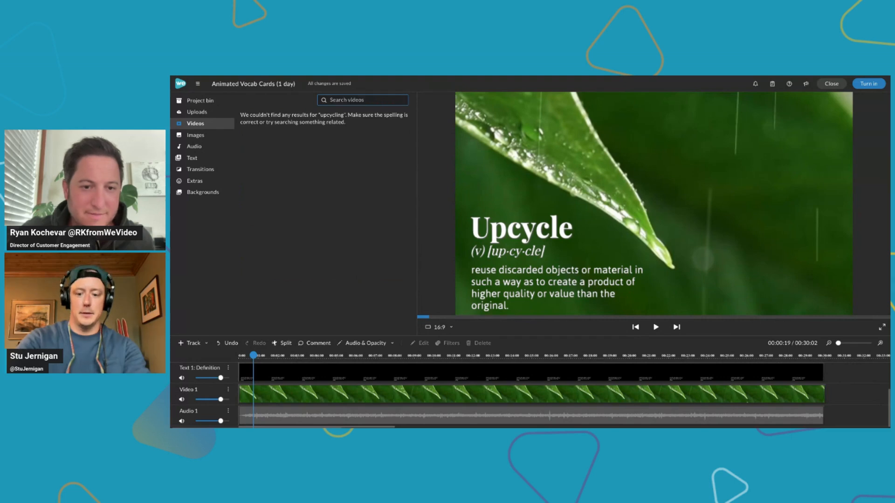
{"action": "type", "text": "u"}
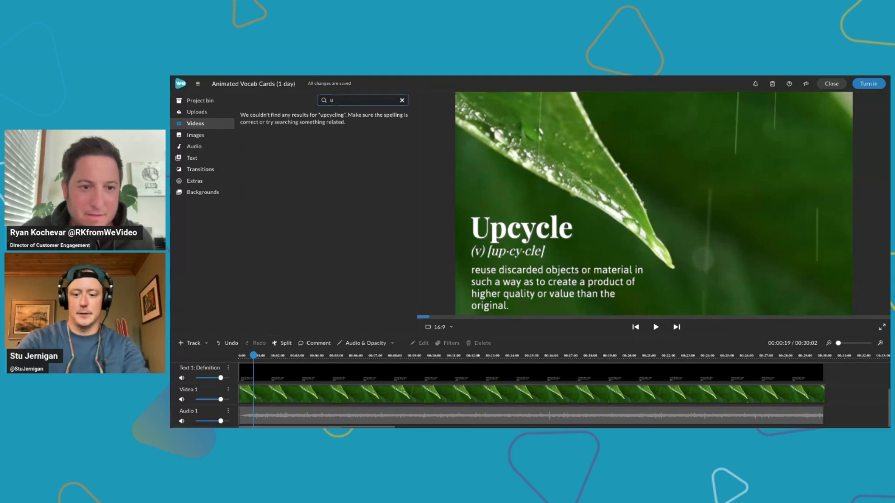
{"action": "type", "text": "p-cycle"}
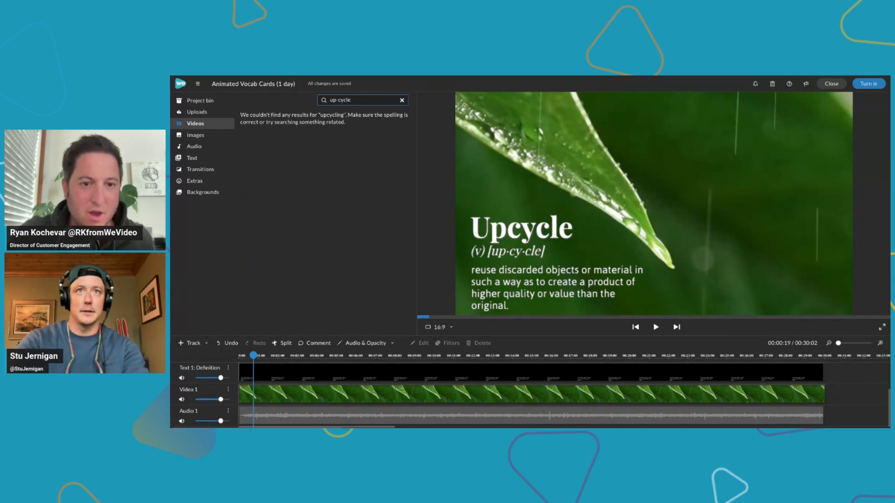
{"action": "key", "text": "BackSpace"}
{"action": "key", "text": "BackSpace"}
{"action": "key", "text": "BackSpace"}
{"action": "key", "text": "BackSpace"}
{"action": "key", "text": "BackSpace"}
{"action": "key", "text": "BackSpace"}
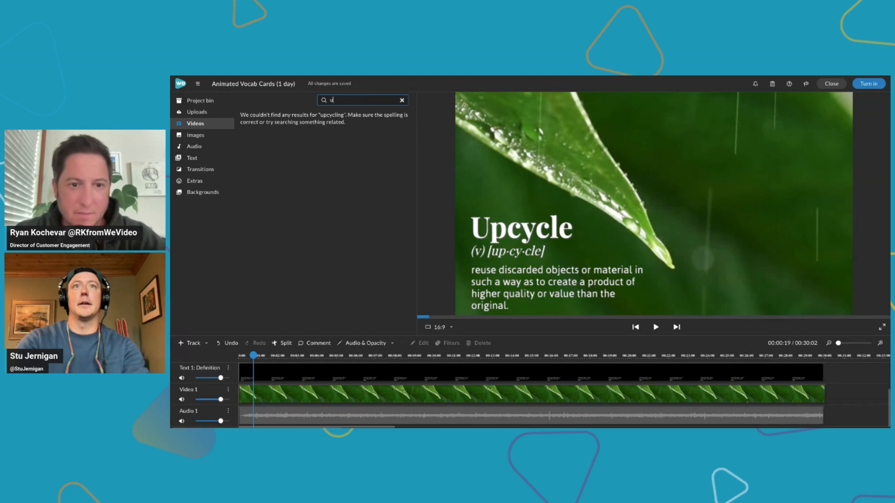
{"action": "type", "text": "cycle"}
{"action": "key", "text": "Return"}
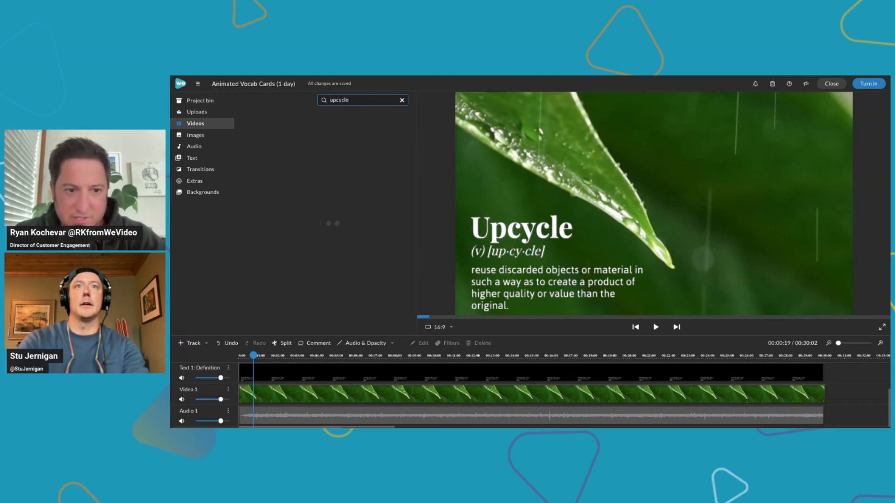
Search the stock video library for "reused materials".
{"action": "double_click", "coordinate": [360, 101]}
{"action": "type", "text": "re"}
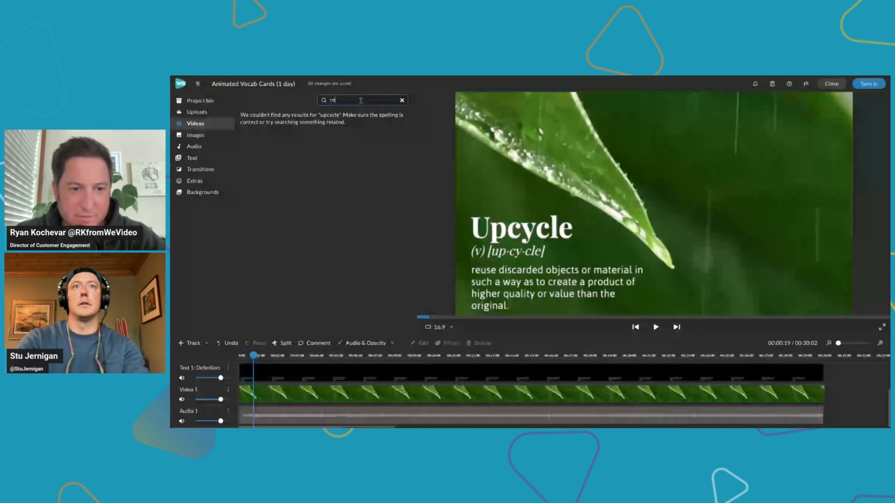
{"action": "type", "text": "used "}
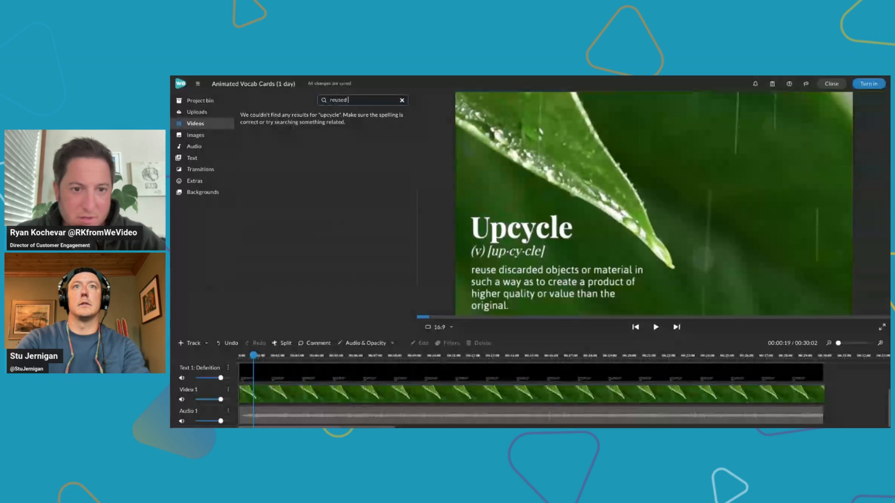
{"action": "type", "text": "mat"}
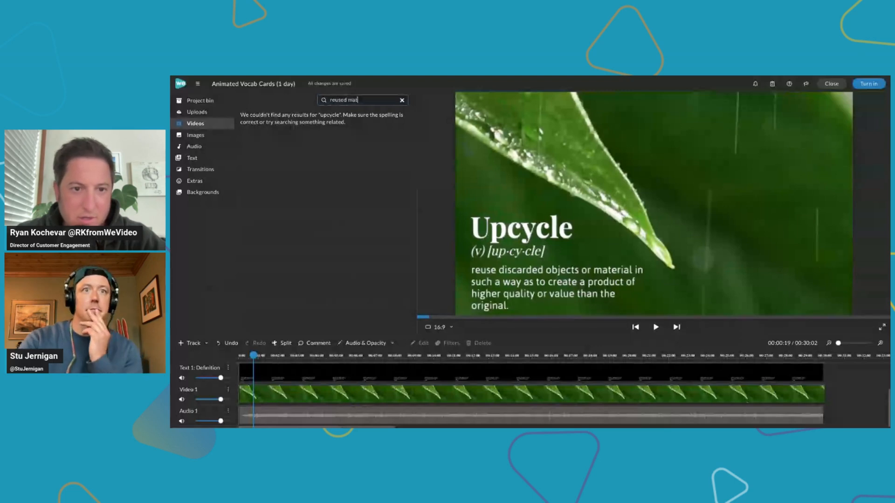
{"action": "type", "text": "erials"}
{"action": "key", "text": "Return"}
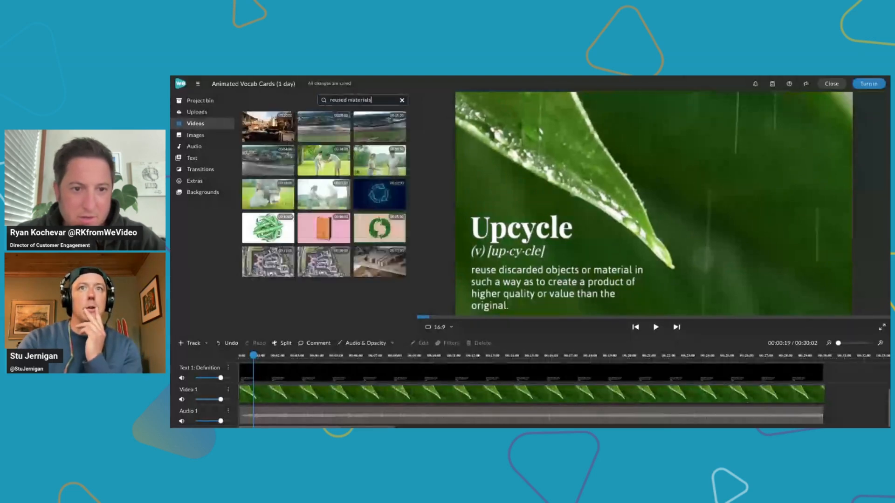
Search the stock videos for "clothing" and browse the clips for a suitable card background.
{"action": "triple_click", "coordinate": [371, 99]}
{"action": "type", "text": "cloth"}
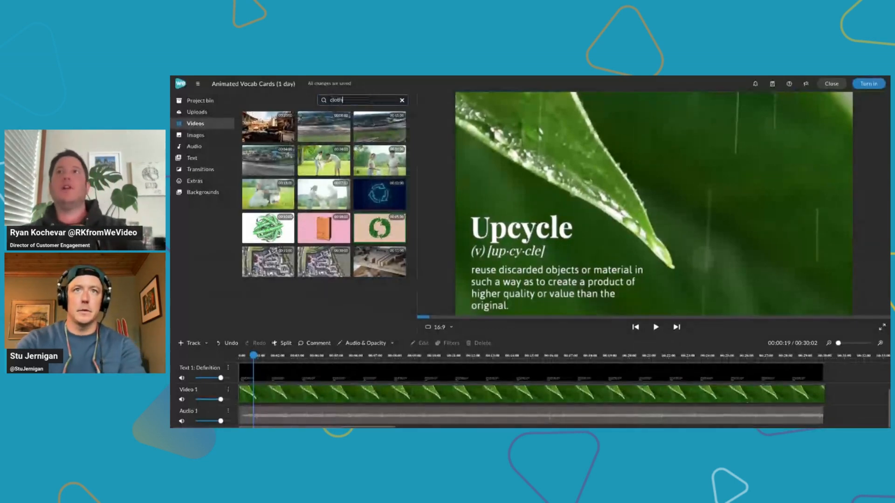
{"action": "type", "text": "ing"}
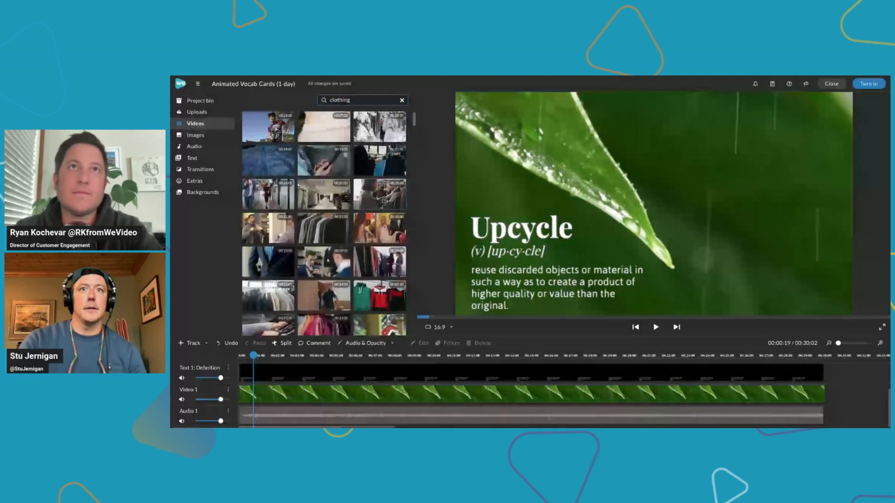
{"action": "scroll", "coordinate": [324, 223], "scroll_direction": "down", "scroll_amount": 2}
{"action": "scroll", "coordinate": [324, 223], "scroll_direction": "down", "scroll_amount": 2}
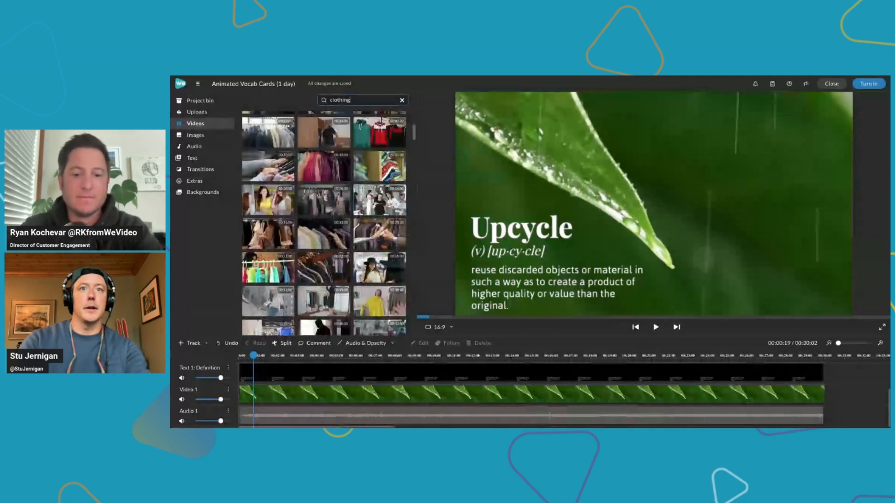
{"action": "scroll", "coordinate": [324, 223], "scroll_direction": "down", "scroll_amount": 2}
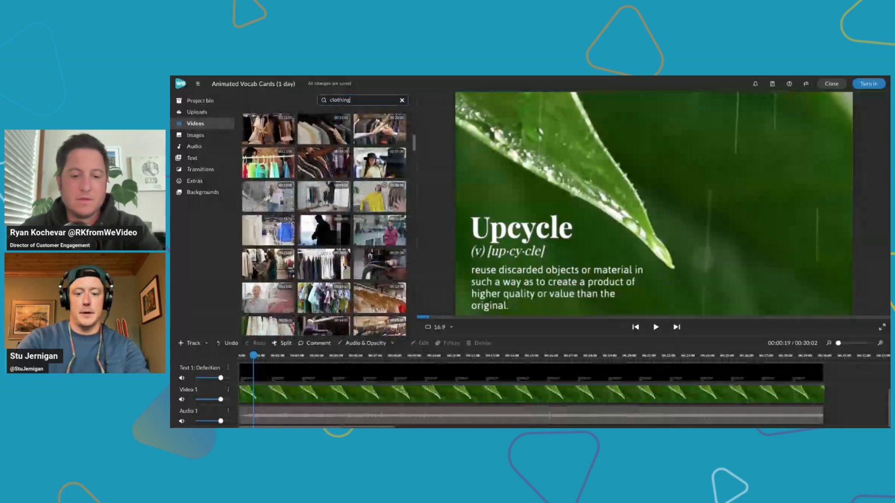
{"action": "scroll", "coordinate": [325, 224], "scroll_direction": "down", "scroll_amount": 3}
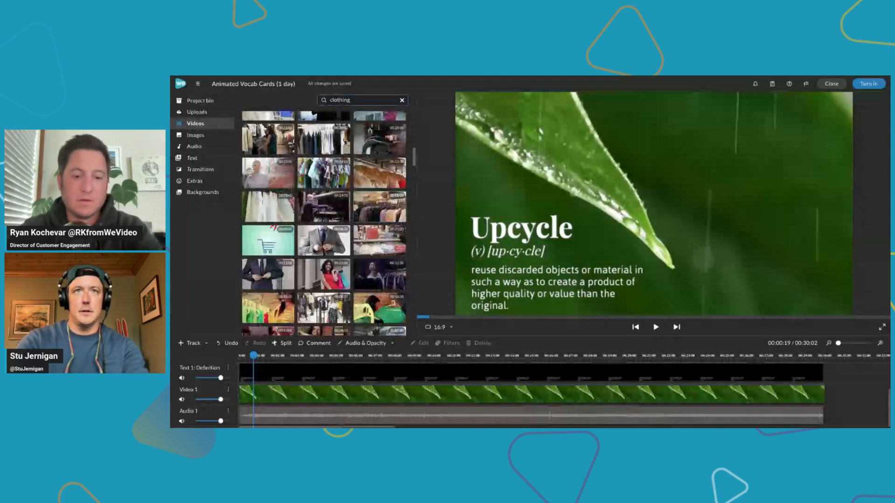
Search the stock videos for "artistic clothing" and preview the clip of a woman in a yellow top at a worktable.
{"action": "double_click", "coordinate": [344, 100]}
{"action": "type", "text": "artistic clothing"}
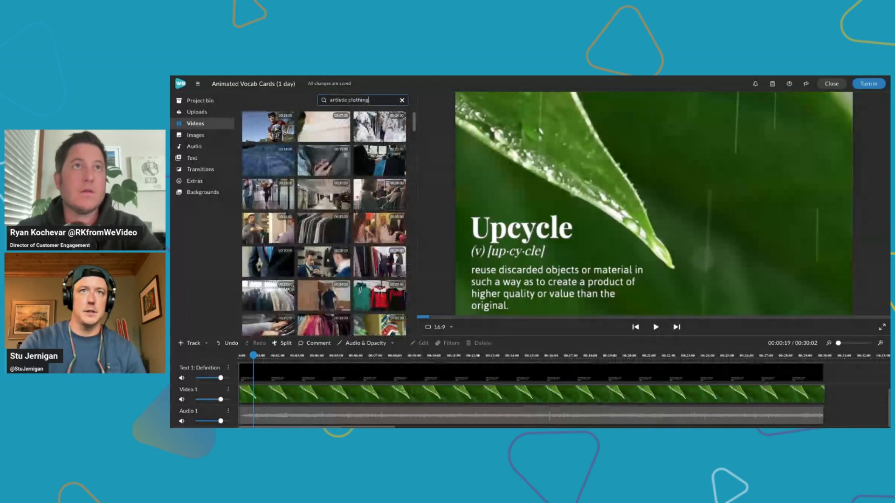
{"action": "key", "text": "Return"}
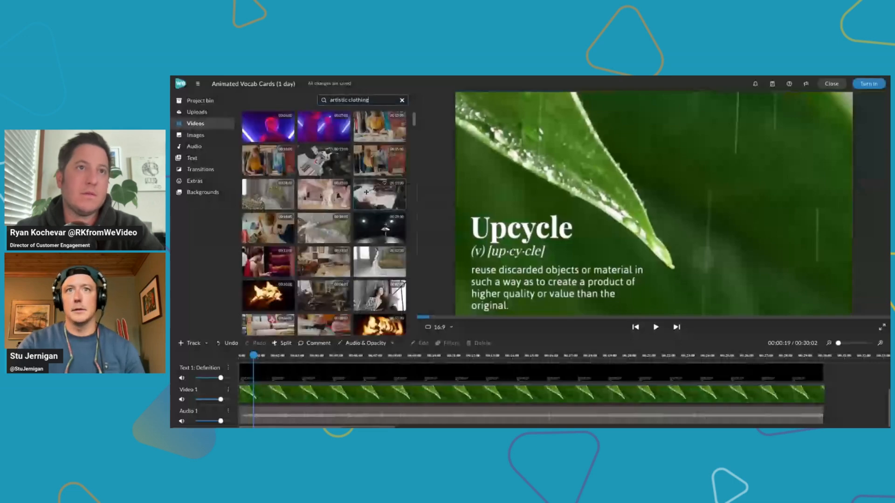
{"action": "left_click", "coordinate": [369, 126]}
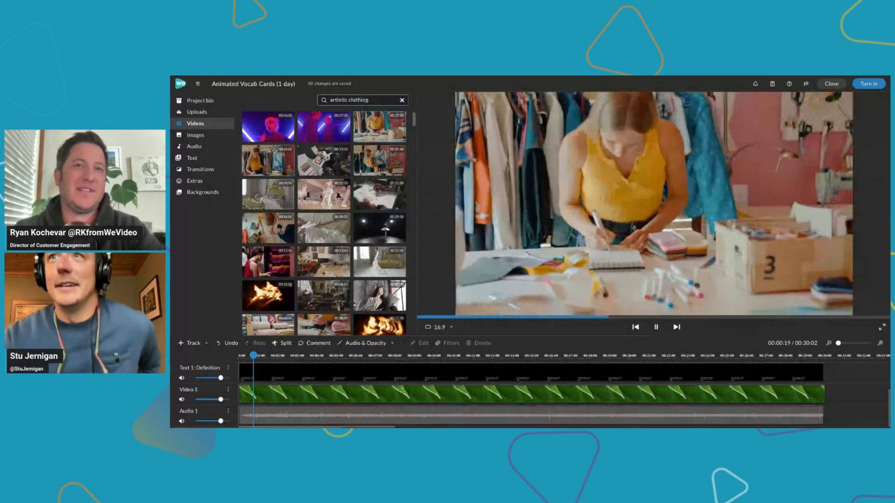
Preview further "artistic clothing" clips, including the fashion sketches, the jacket on a mannequin and the overhead view of a woman sketching.
{"action": "scroll", "coordinate": [280, 169], "scroll_direction": "down", "scroll_amount": 1}
{"action": "left_click", "coordinate": [368, 157]}
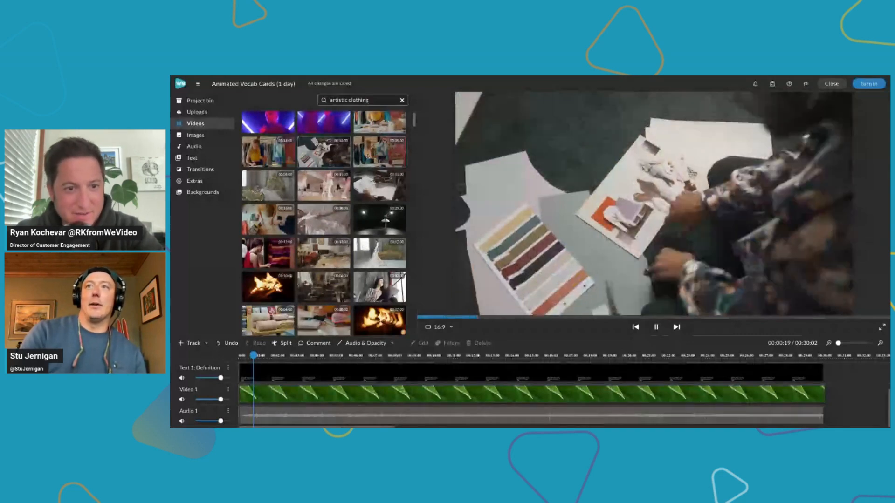
{"action": "left_click", "coordinate": [368, 156]}
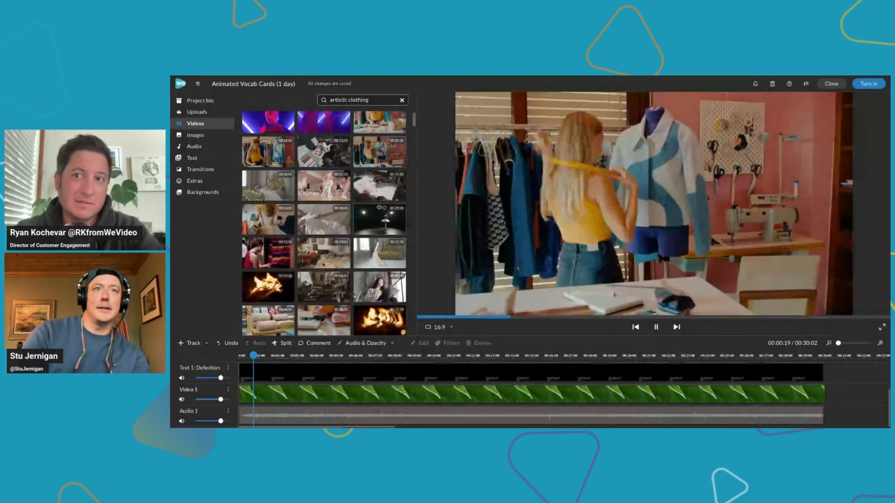
{"action": "scroll", "coordinate": [379, 207], "scroll_direction": "down", "scroll_amount": 1}
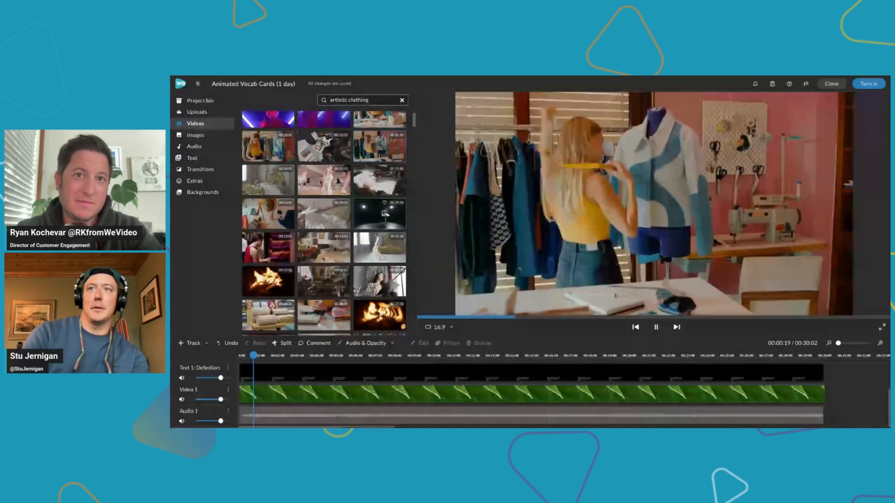
{"action": "scroll", "coordinate": [387, 207], "scroll_direction": "down", "scroll_amount": 1}
{"action": "left_click", "coordinate": [391, 169]}
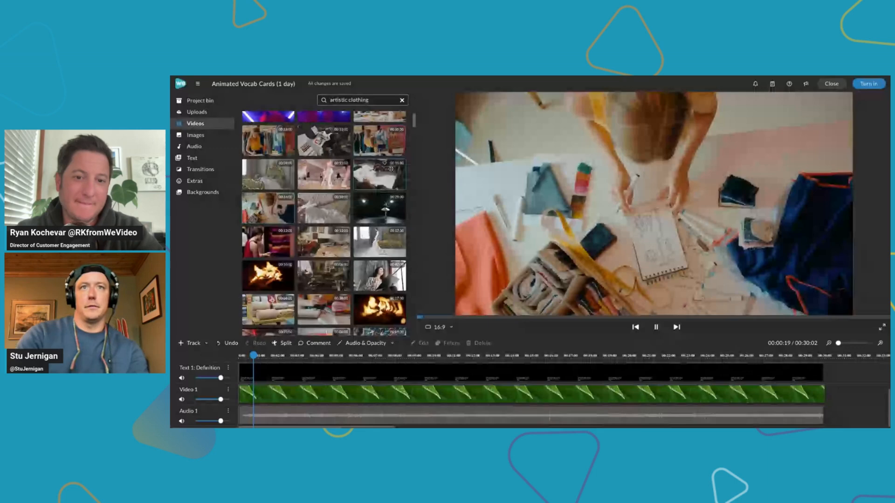
Search the stock video library for "furniture".
{"action": "scroll", "coordinate": [390, 169], "scroll_direction": "up", "scroll_amount": 3}
{"action": "triple_click", "coordinate": [360, 100]}
{"action": "type", "text": "furn"}
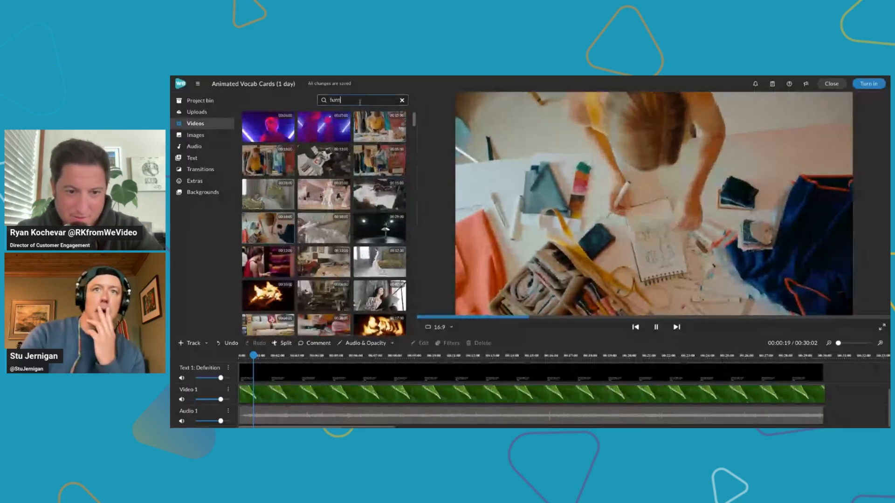
{"action": "type", "text": "iture"}
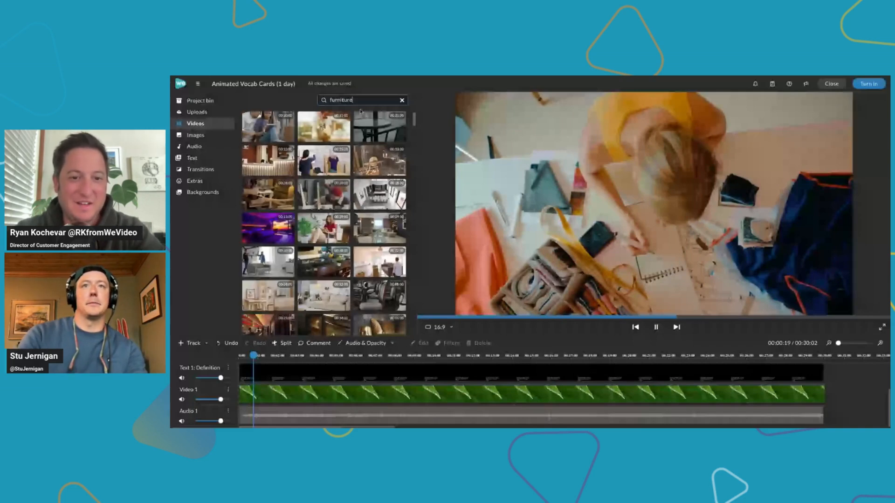
Search for "artistic clothing" again and share the clip of a woman measuring a mannequin's jacket near a sewing machine to the project.
{"action": "key", "text": "ctrl+a"}
{"action": "type", "text": "artistic clothing"}
{"action": "key", "text": "Return"}
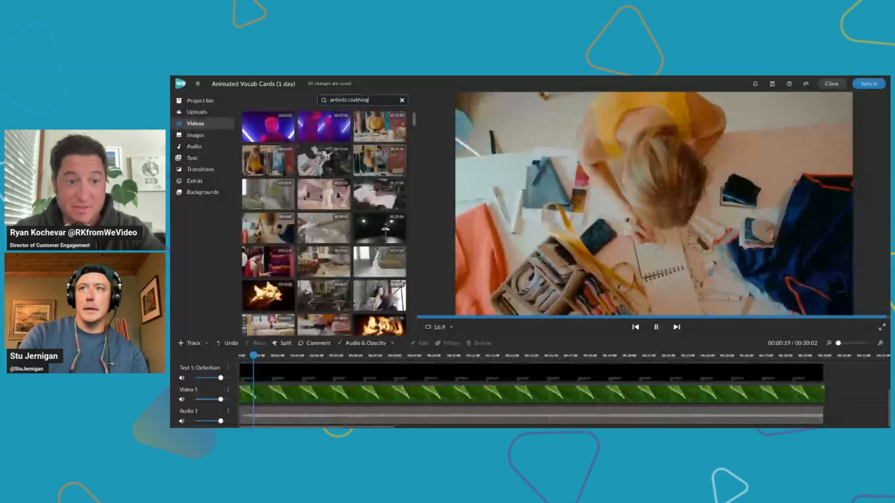
{"action": "left_click", "coordinate": [378, 170]}
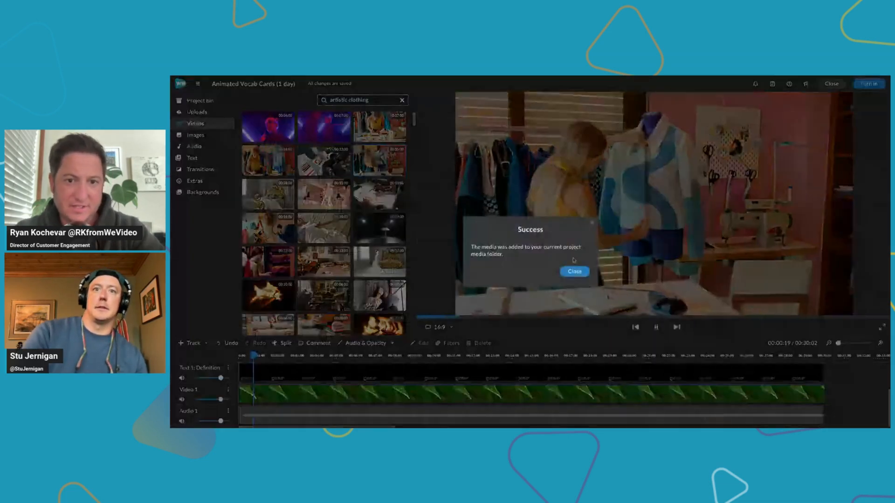
{"action": "left_click", "coordinate": [574, 271]}
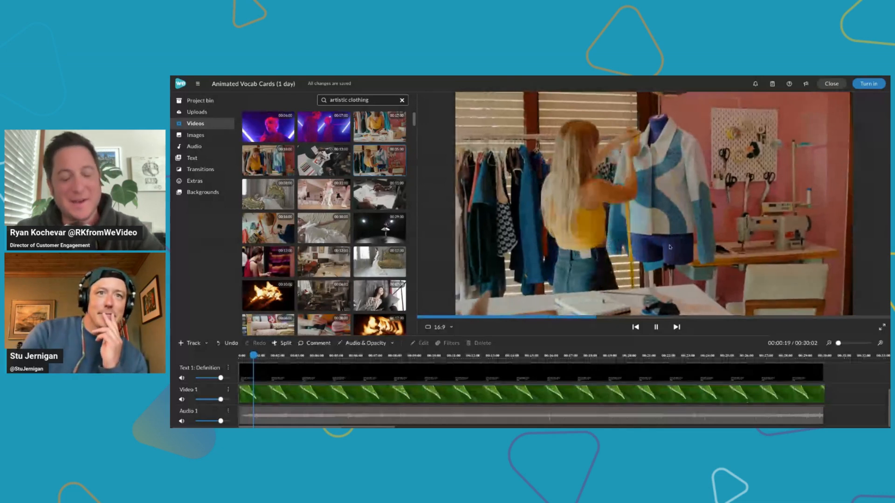
Find the close-up clip of the woman at the mannequin's blue and white jacket and share it to the project.
{"action": "scroll", "coordinate": [363, 216], "scroll_direction": "down", "scroll_amount": 1}
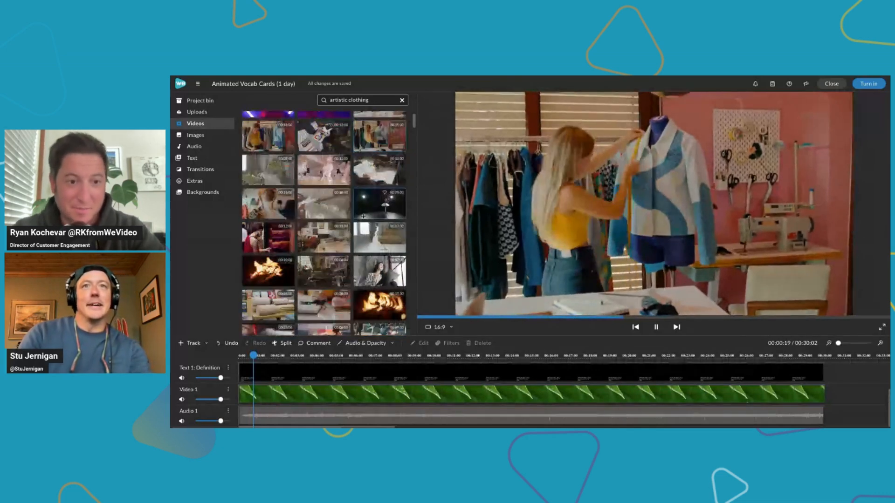
{"action": "scroll", "coordinate": [363, 217], "scroll_direction": "down", "scroll_amount": 3}
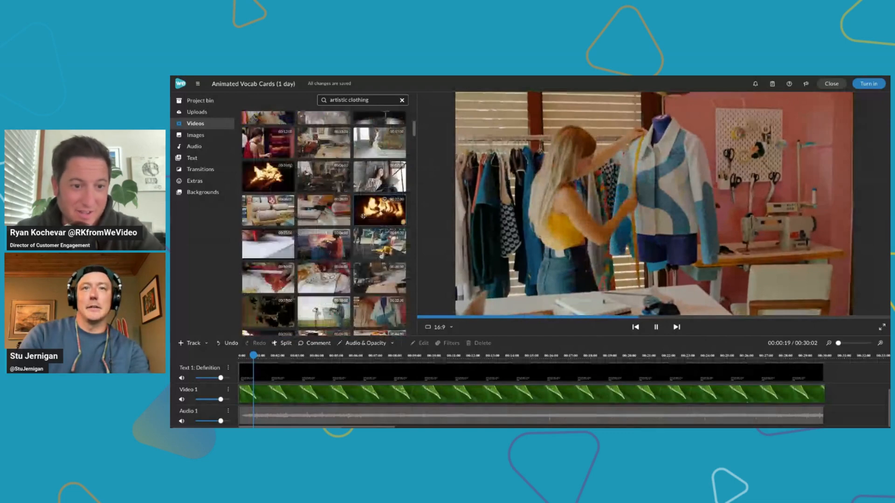
{"action": "scroll", "coordinate": [363, 216], "scroll_direction": "down", "scroll_amount": 2}
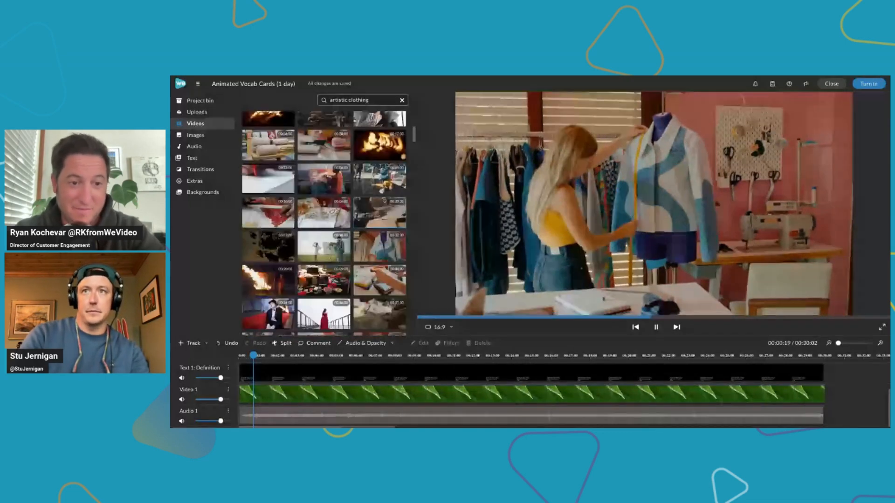
{"action": "scroll", "coordinate": [381, 211], "scroll_direction": "down", "scroll_amount": 1}
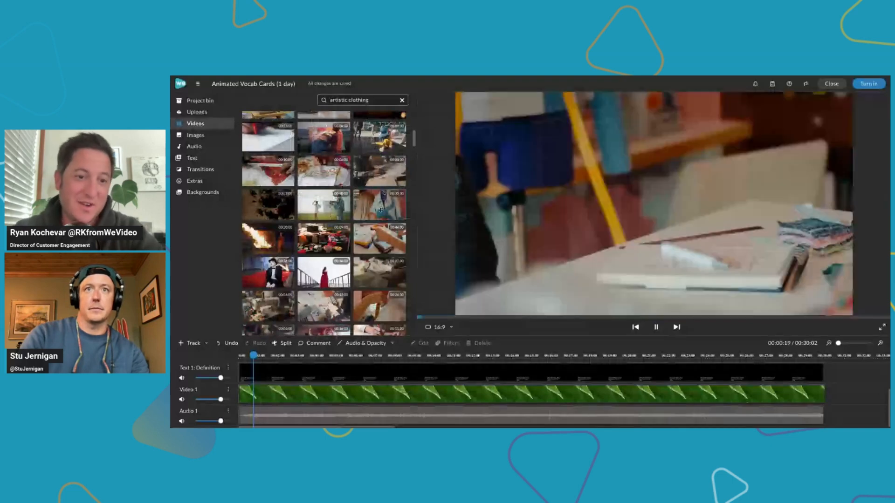
{"action": "right_click", "coordinate": [381, 211]}
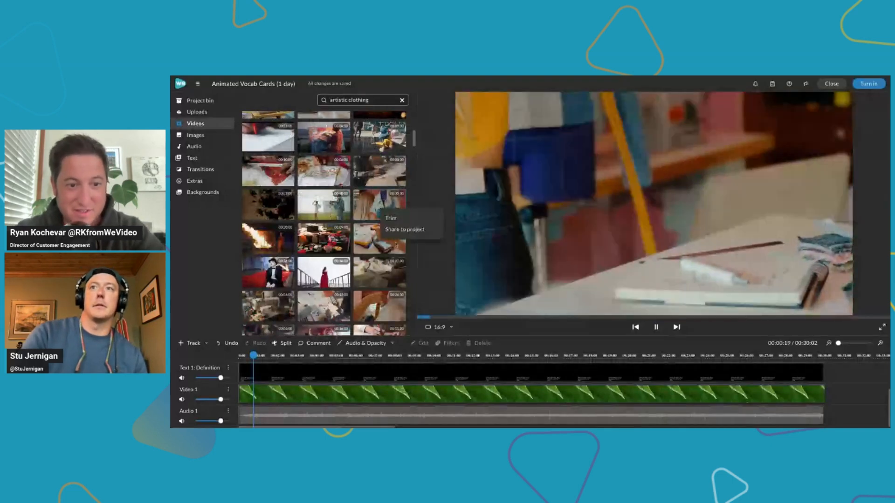
{"action": "left_click", "coordinate": [404, 229]}
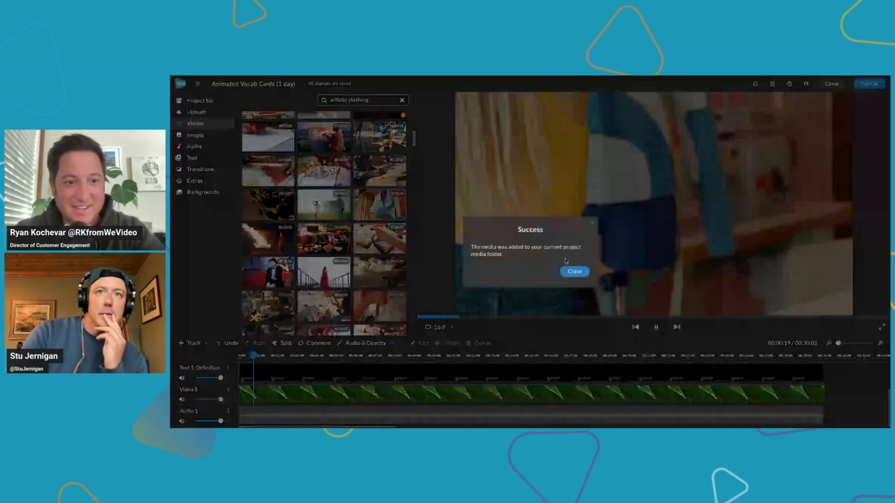
{"action": "left_click", "coordinate": [575, 271]}
Look further through the clothing clips and share an overhead clip of a woman sketching among fabric samples to the project.
{"action": "scroll", "coordinate": [369, 251], "scroll_direction": "down", "scroll_amount": 1}
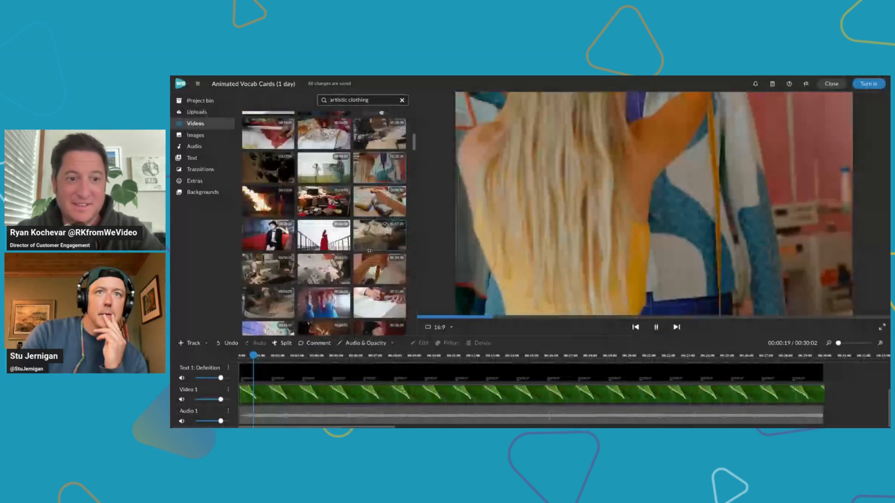
{"action": "scroll", "coordinate": [369, 251], "scroll_direction": "down", "scroll_amount": 1}
{"action": "scroll", "coordinate": [325, 224], "scroll_direction": "down", "scroll_amount": 1}
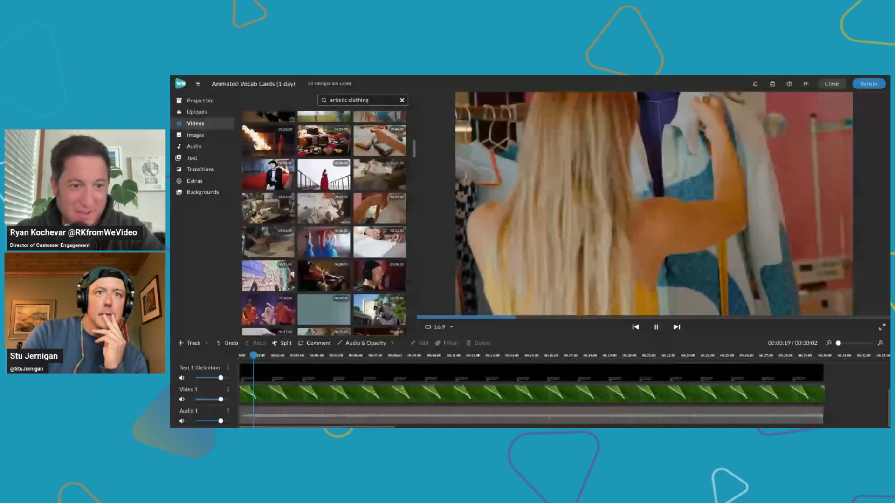
{"action": "scroll", "coordinate": [325, 223], "scroll_direction": "down", "scroll_amount": 1}
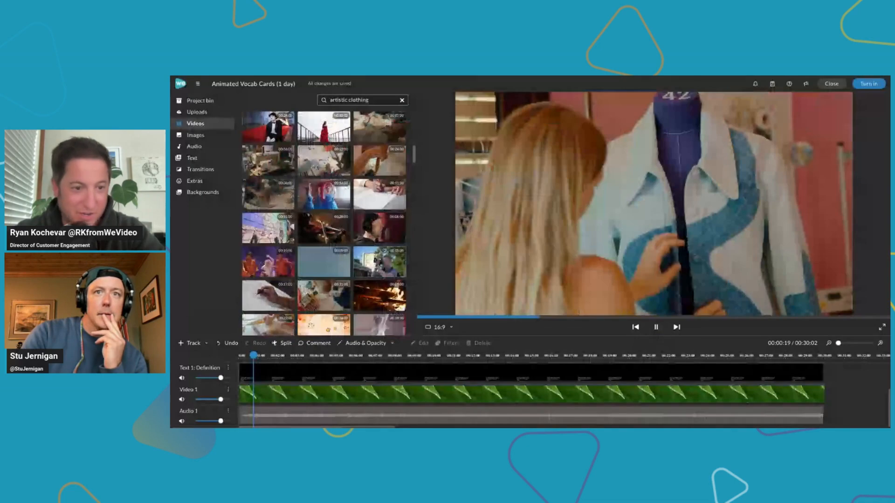
{"action": "scroll", "coordinate": [304, 234], "scroll_direction": "down", "scroll_amount": 2}
{"action": "left_click", "coordinate": [305, 234]}
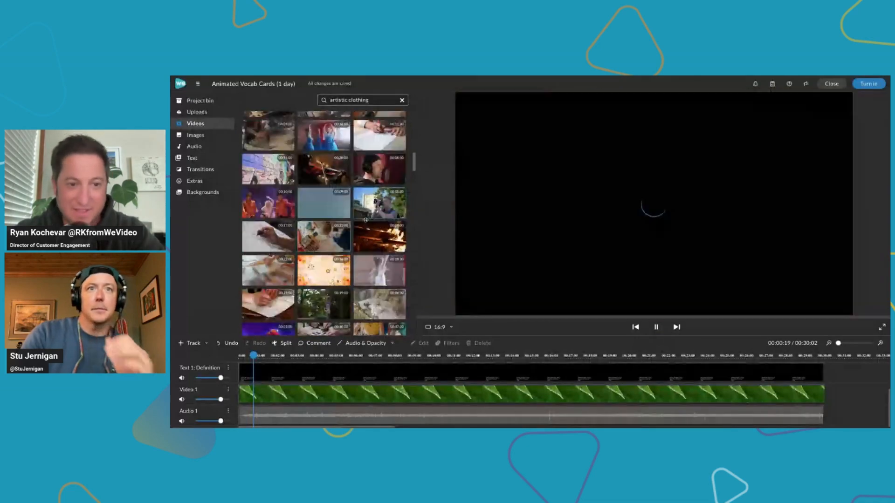
{"action": "right_click", "coordinate": [322, 240]}
{"action": "left_click", "coordinate": [350, 263]}
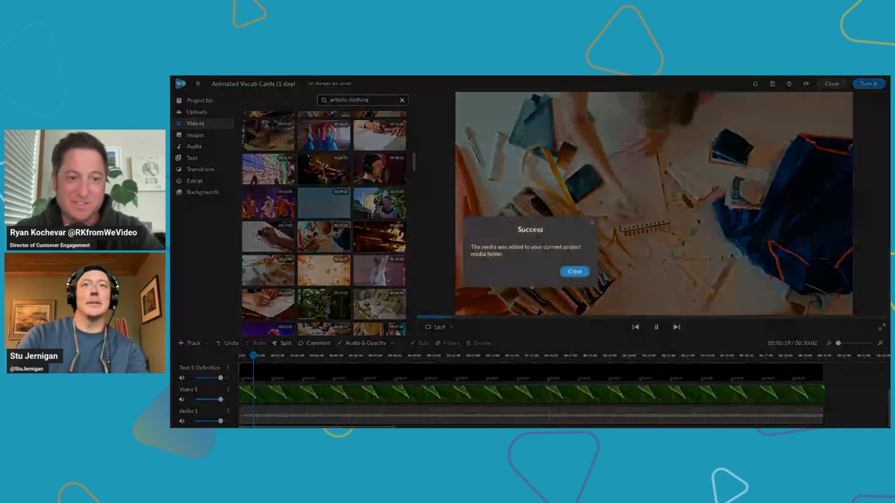
{"action": "left_click", "coordinate": [574, 271]}
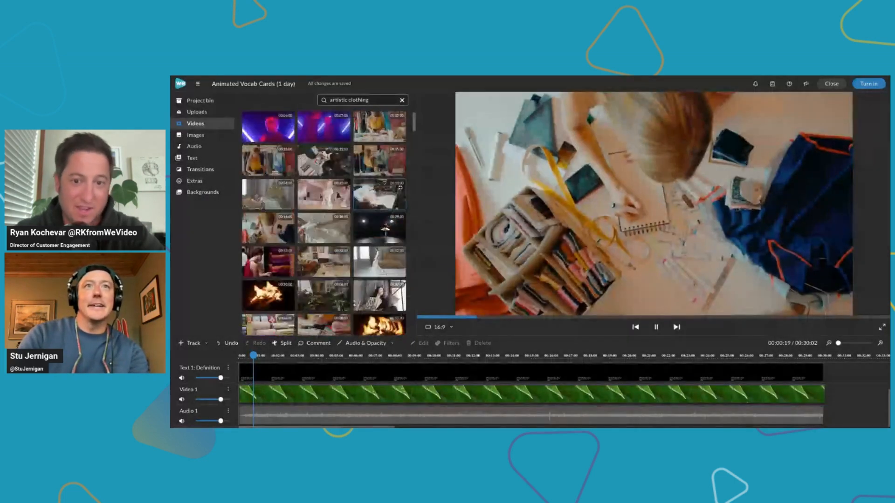
Share the clip of the woman in a yellow top writing in a notebook at her worktable to the project.
{"action": "left_click", "coordinate": [263, 163]}
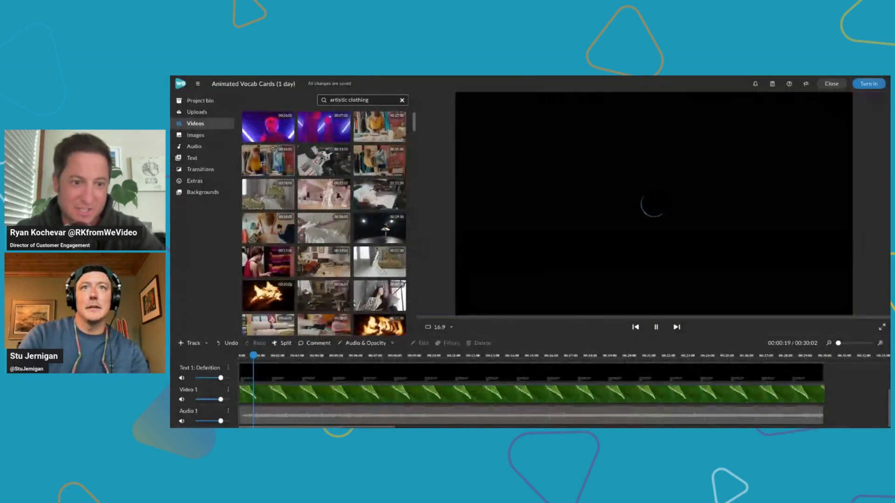
{"action": "left_click", "coordinate": [375, 127]}
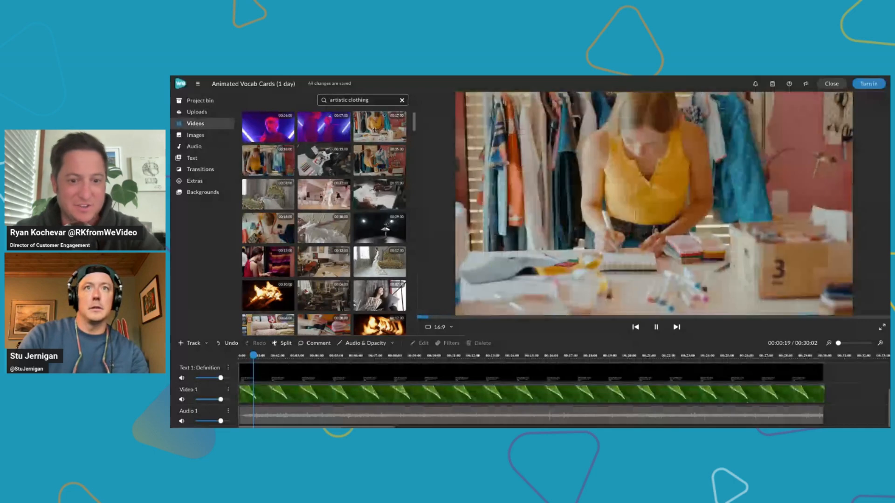
{"action": "right_click", "coordinate": [374, 131]}
{"action": "left_click", "coordinate": [397, 150]}
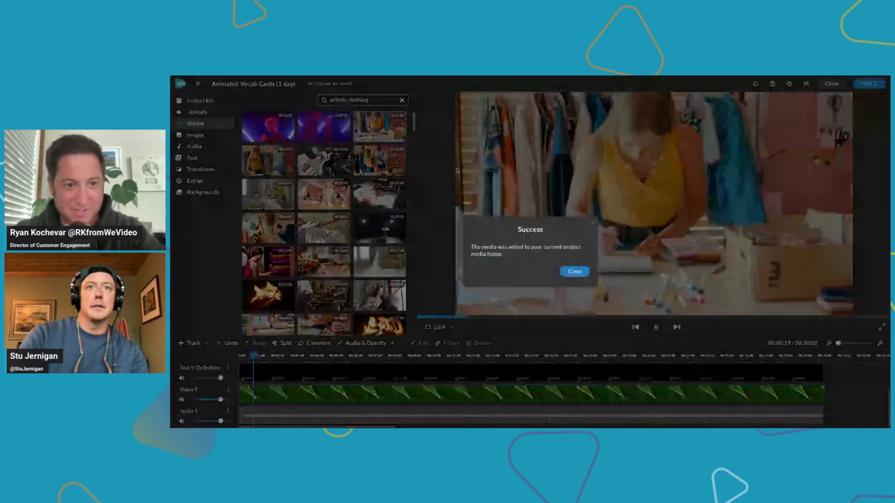
{"action": "left_click", "coordinate": [574, 272]}
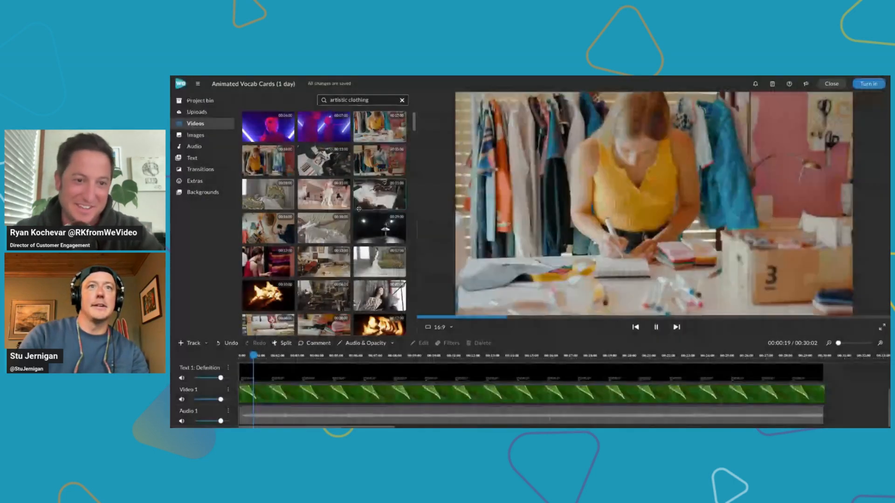
Share the closer side-view clip of the woman measuring the mannequin's jacket beside the clothes rack to the project.
{"action": "left_click", "coordinate": [252, 158]}
{"action": "right_click", "coordinate": [254, 159]}
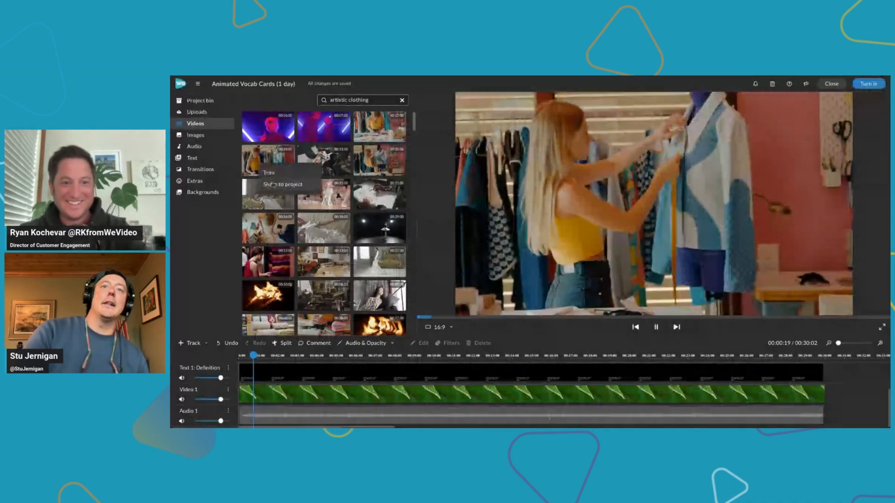
{"action": "left_click", "coordinate": [278, 184]}
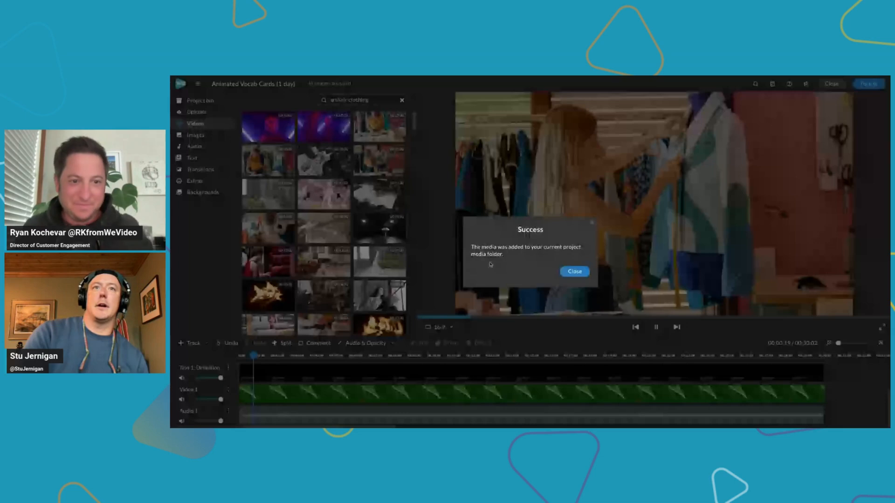
{"action": "left_click", "coordinate": [575, 272]}
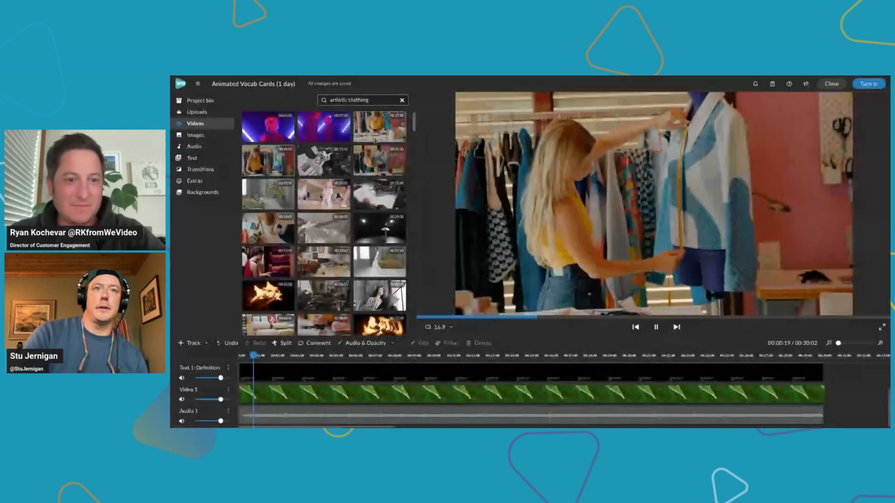
Share the other overhead clip of the woman sketching, near the start of the clothing results, to the project.
{"action": "scroll", "coordinate": [375, 141], "scroll_direction": "down", "scroll_amount": 1}
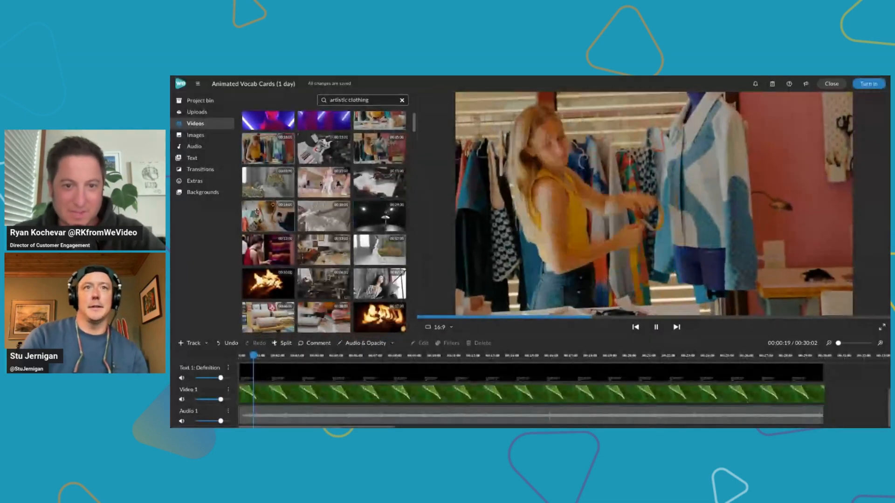
{"action": "left_click", "coordinate": [257, 211]}
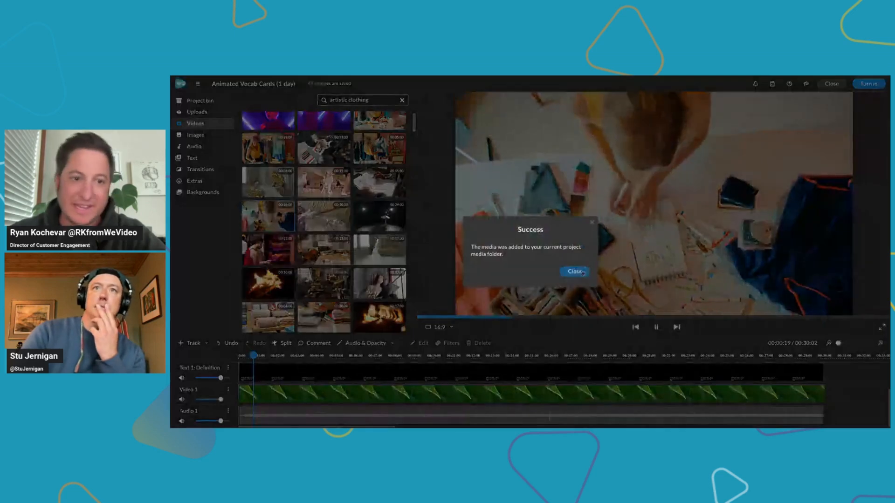
{"action": "left_click", "coordinate": [574, 271]}
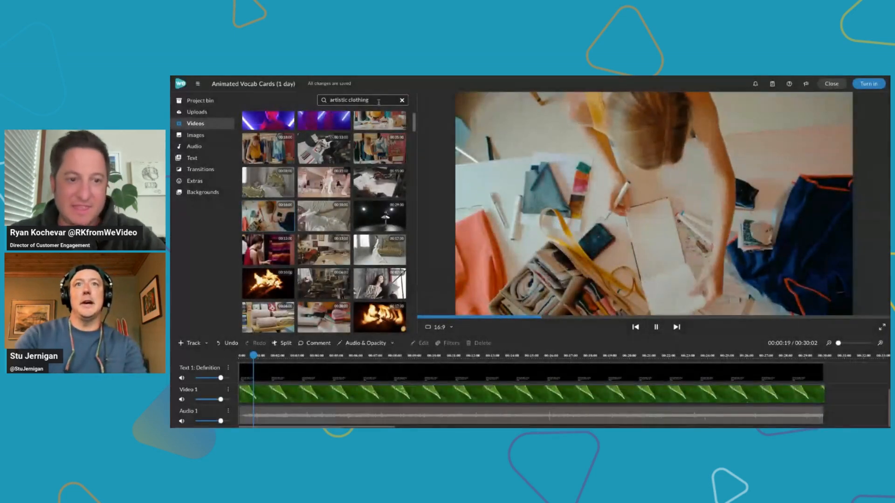
Search the stock videos for "furniture" and preview the furniture-making clips near the start of the results, including the man in a red cap.
{"action": "triple_click", "coordinate": [378, 101]}
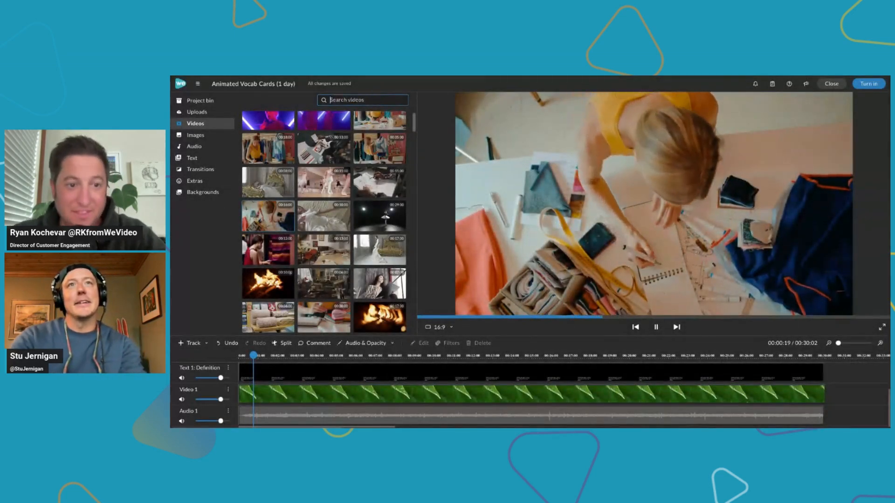
{"action": "type", "text": "furniture"}
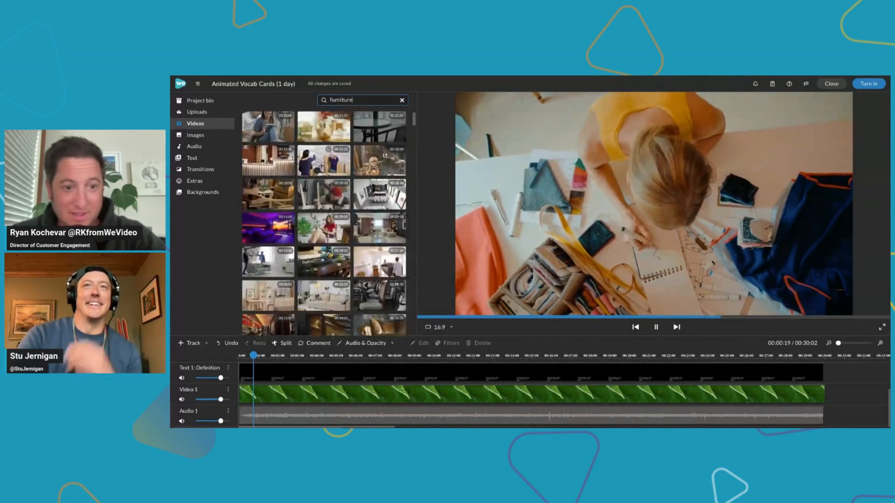
{"action": "scroll", "coordinate": [279, 163], "scroll_direction": "down", "scroll_amount": 1}
{"action": "left_click", "coordinate": [381, 138]}
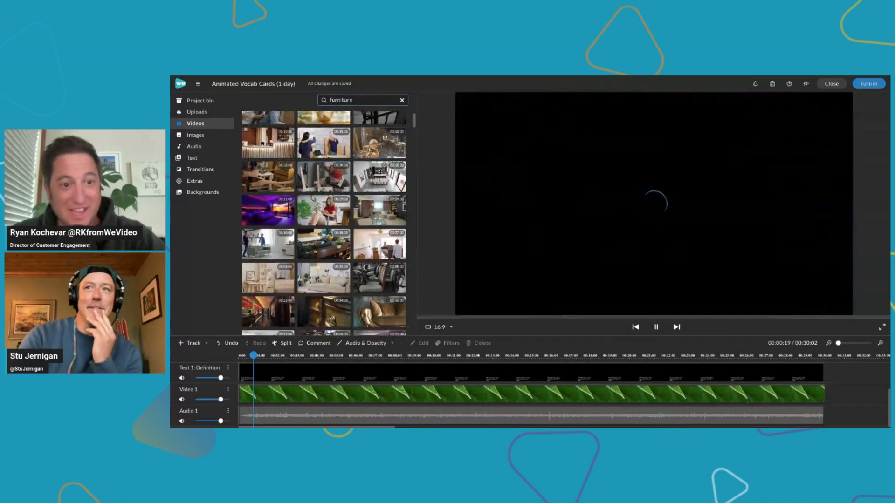
{"action": "scroll", "coordinate": [280, 172], "scroll_direction": "down", "scroll_amount": 1}
{"action": "left_click", "coordinate": [280, 172]}
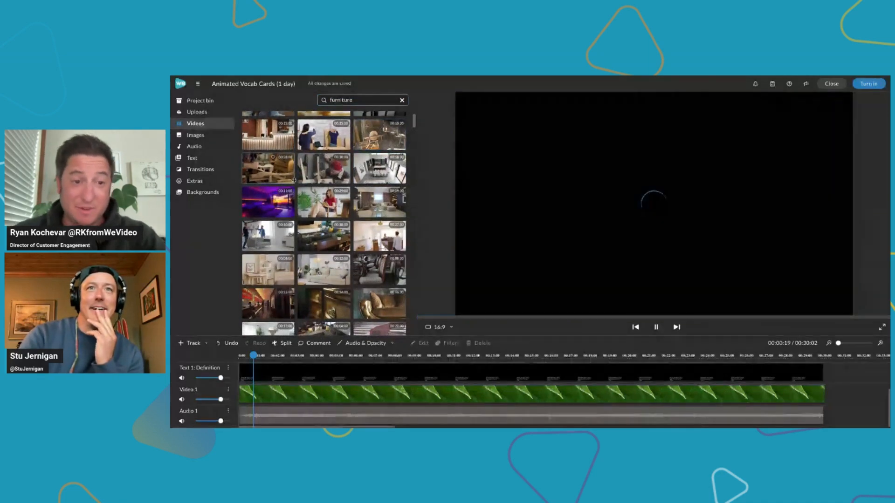
{"action": "left_click", "coordinate": [315, 175]}
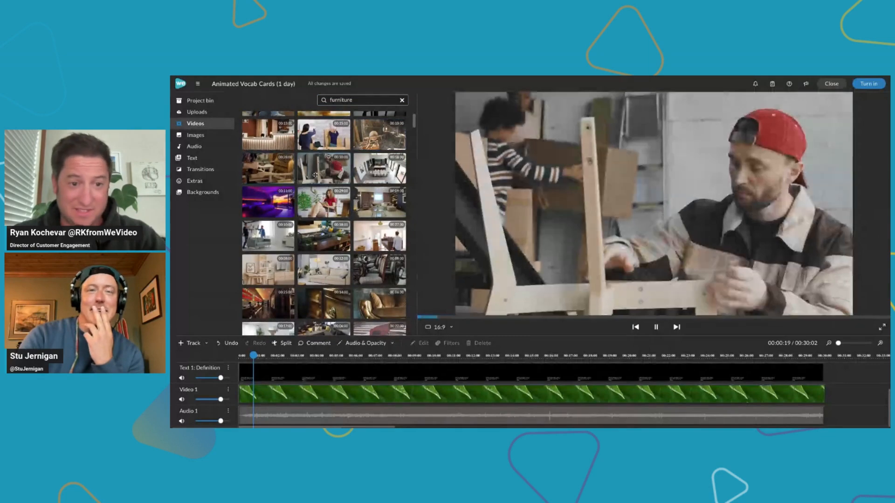
Look further through the furniture results for clips that fit upcycling, previewing the dark interior and the living room with a sofa.
{"action": "scroll", "coordinate": [316, 176], "scroll_direction": "down", "scroll_amount": 1}
{"action": "scroll", "coordinate": [322, 182], "scroll_direction": "down", "scroll_amount": 3}
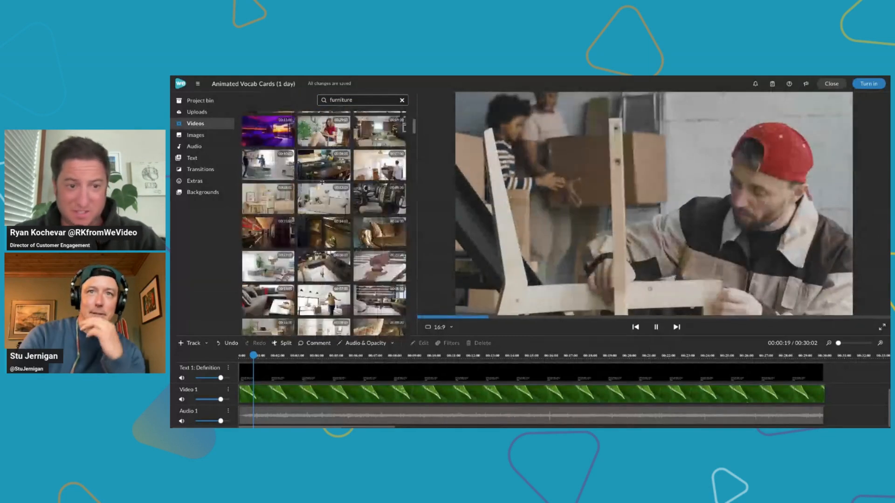
{"action": "scroll", "coordinate": [322, 182], "scroll_direction": "down", "scroll_amount": 1}
{"action": "left_click", "coordinate": [278, 226]}
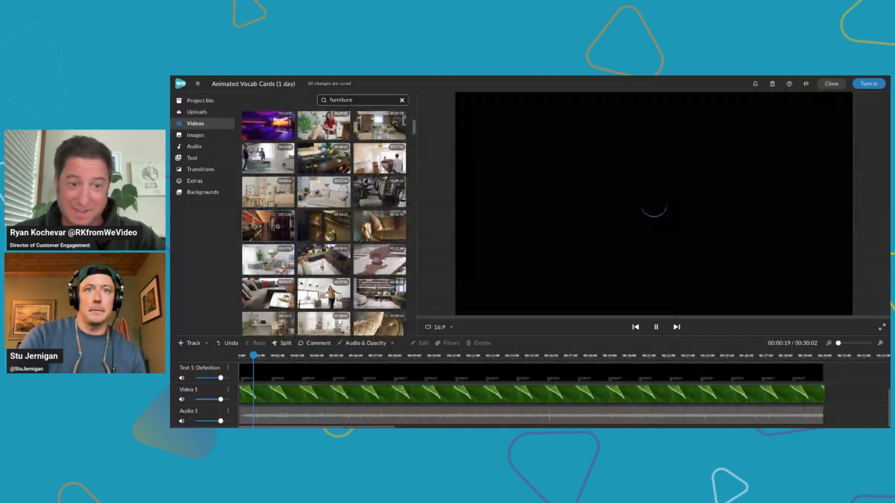
{"action": "scroll", "coordinate": [277, 228], "scroll_direction": "down", "scroll_amount": 3}
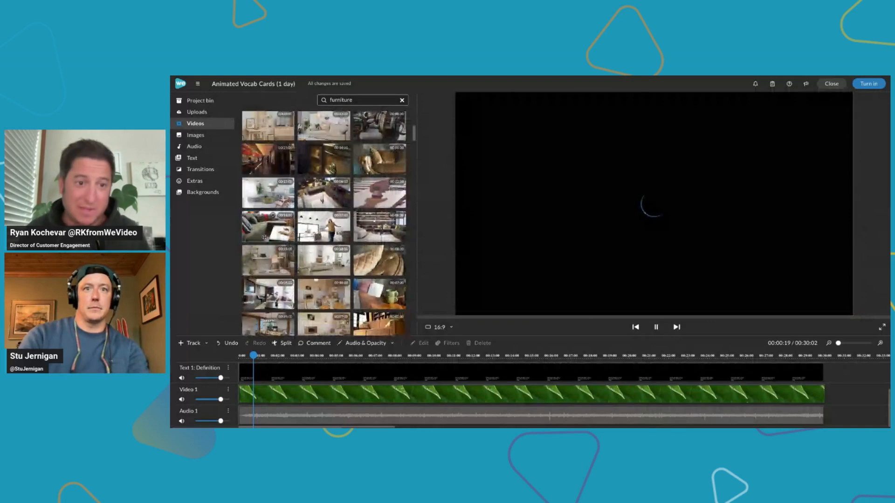
{"action": "scroll", "coordinate": [264, 238], "scroll_direction": "down", "scroll_amount": 5}
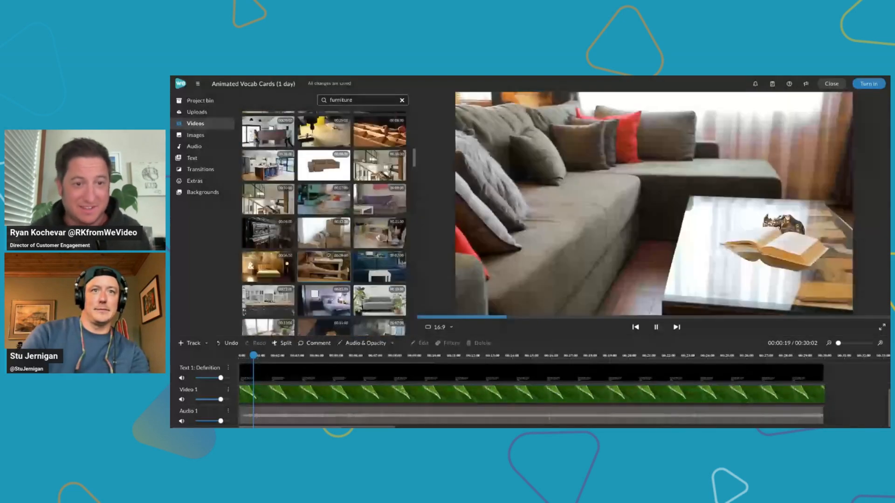
{"action": "scroll", "coordinate": [324, 223], "scroll_direction": "down", "scroll_amount": 2}
{"action": "scroll", "coordinate": [324, 223], "scroll_direction": "down", "scroll_amount": 5}
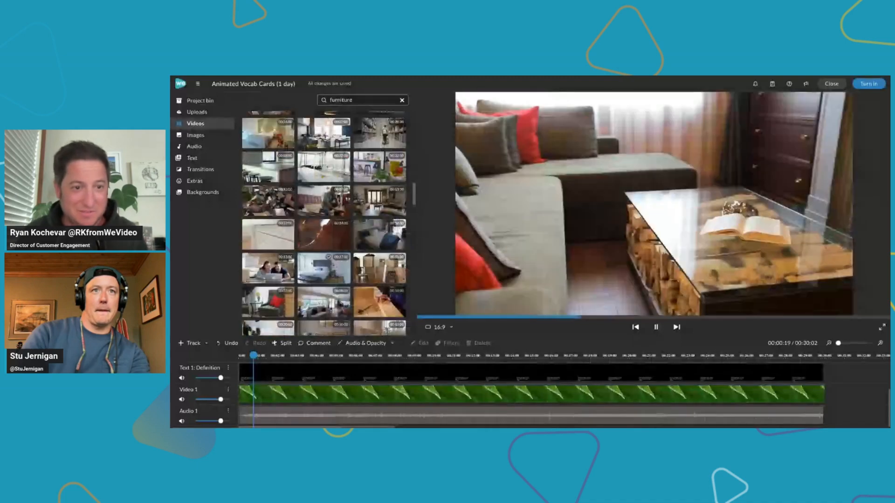
{"action": "scroll", "coordinate": [324, 270], "scroll_direction": "down", "scroll_amount": 3}
{"action": "scroll", "coordinate": [324, 223], "scroll_direction": "down", "scroll_amount": 3}
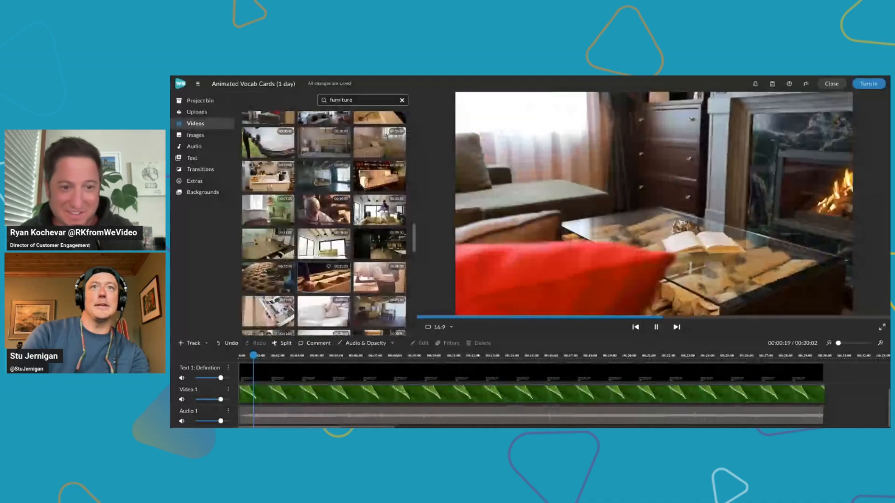
{"action": "scroll", "coordinate": [324, 223], "scroll_direction": "down", "scroll_amount": 2}
{"action": "scroll", "coordinate": [324, 223], "scroll_direction": "up", "scroll_amount": 15}
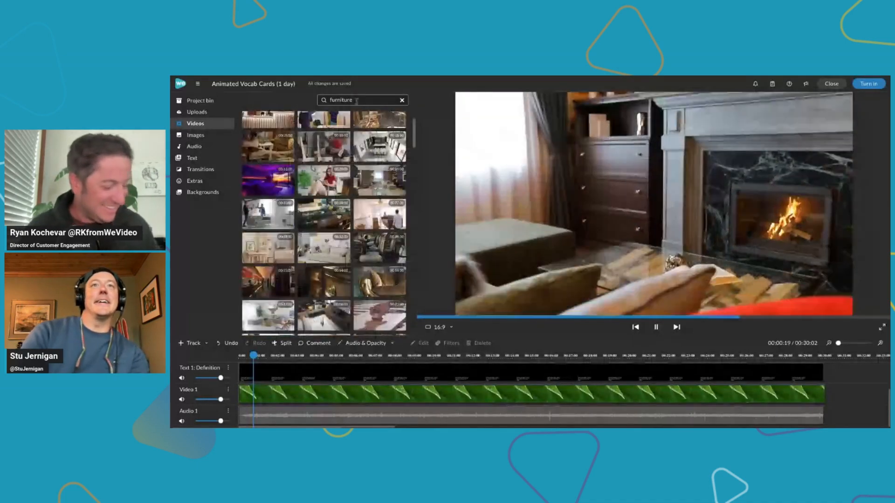
Go through the furniture results again and preview the workshop clip with the rough wooden boards.
{"action": "left_click", "coordinate": [362, 101]}
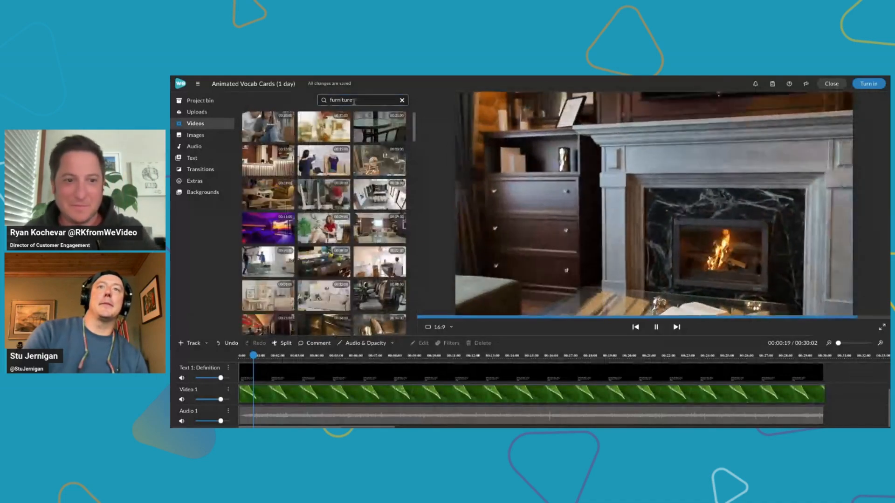
{"action": "double_click", "coordinate": [358, 100]}
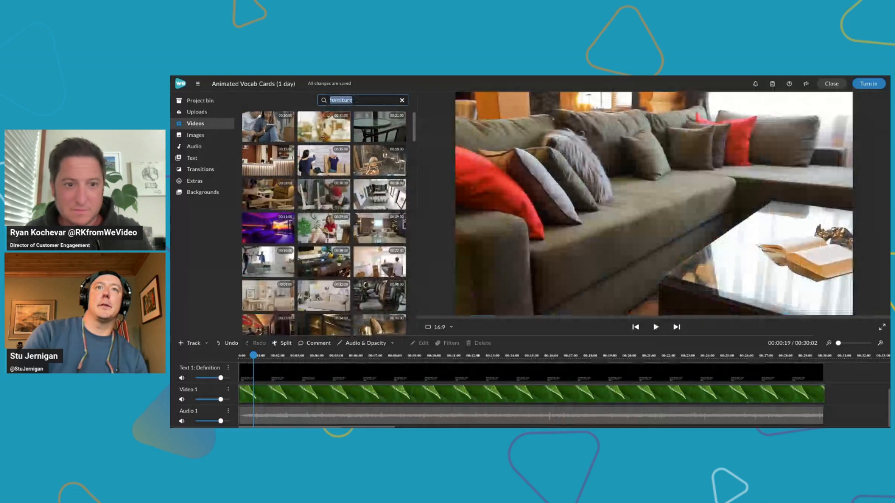
{"action": "scroll", "coordinate": [354, 192], "scroll_direction": "down", "scroll_amount": 5}
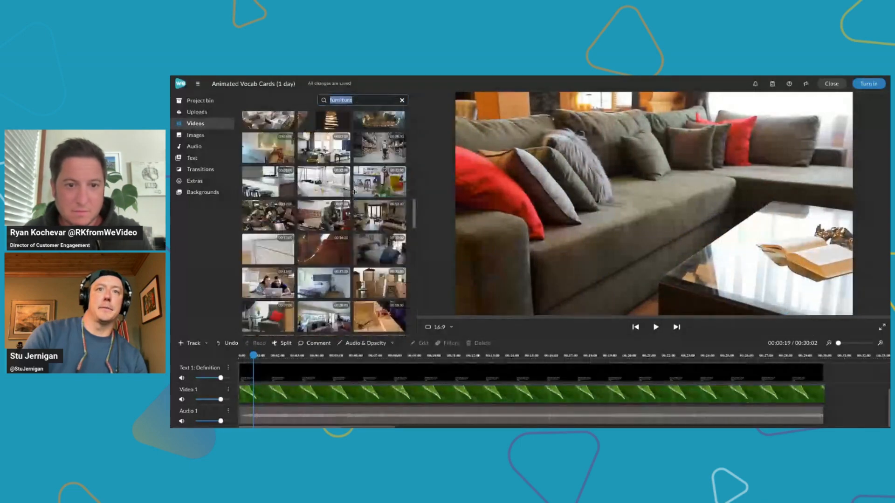
{"action": "scroll", "coordinate": [355, 192], "scroll_direction": "down", "scroll_amount": 3}
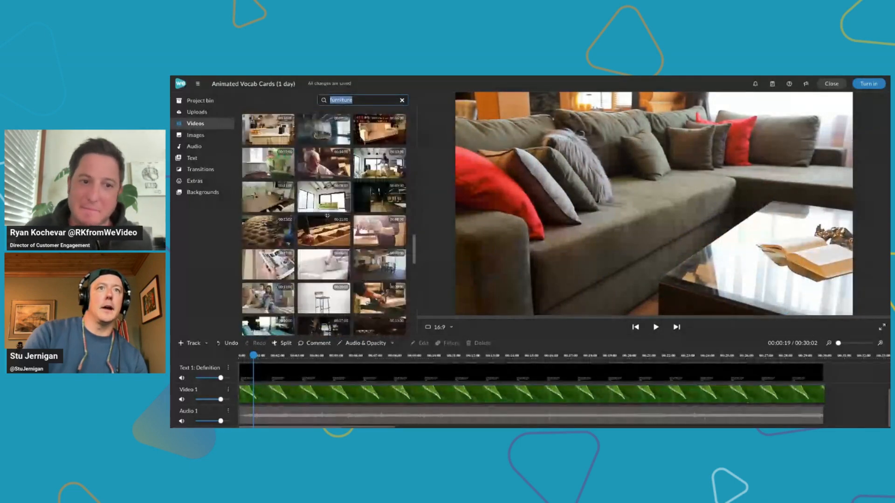
{"action": "left_click", "coordinate": [327, 216]}
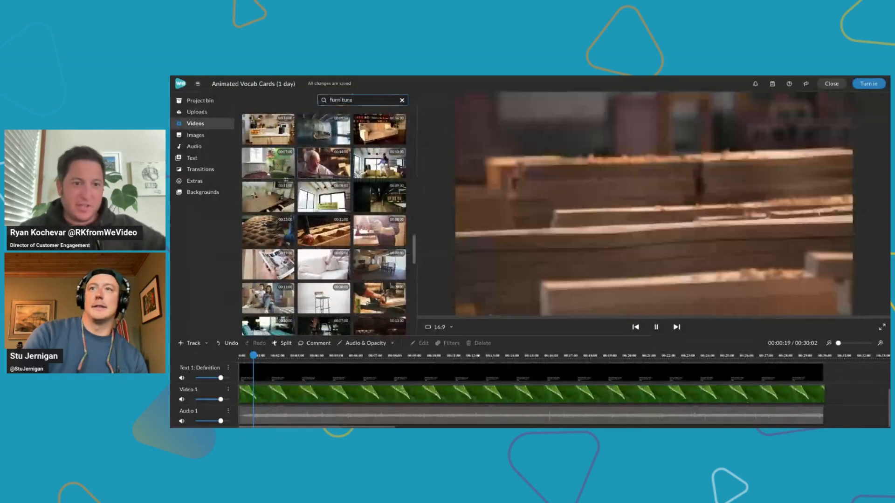
{"action": "scroll", "coordinate": [286, 210], "scroll_direction": "up", "scroll_amount": 10}
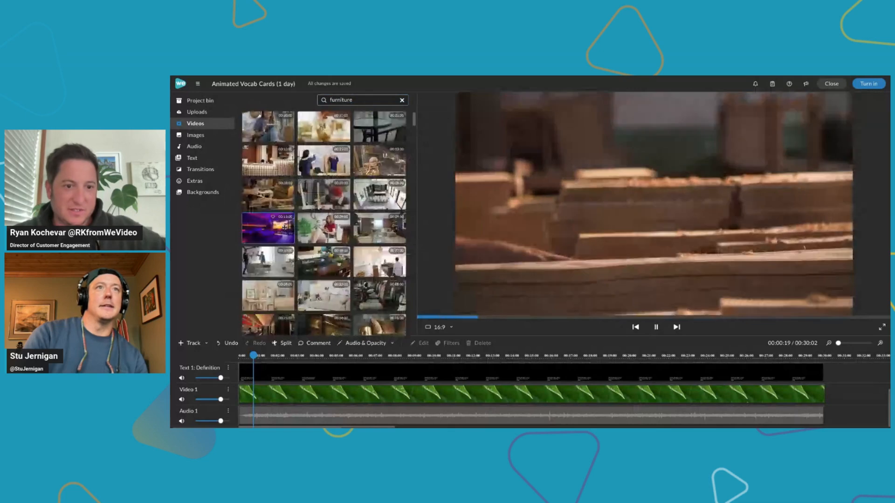
Review the clips collected in the project bin, previewing the overhead sketching clips and the woman writing in a notebook at her worktable.
{"action": "left_click", "coordinate": [200, 100]}
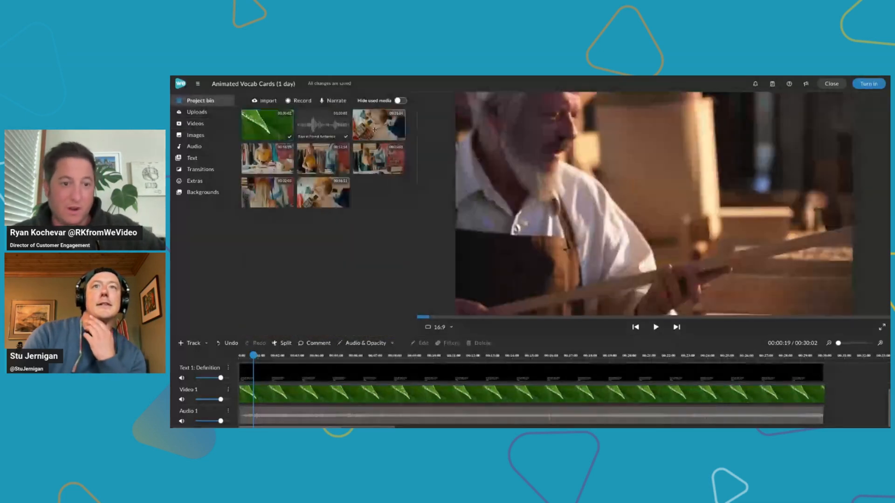
{"action": "left_click", "coordinate": [375, 130]}
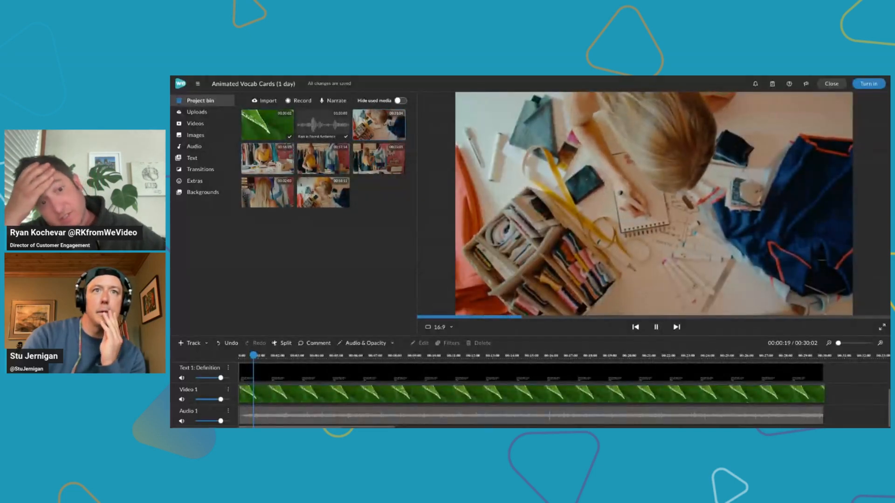
{"action": "left_click", "coordinate": [267, 159]}
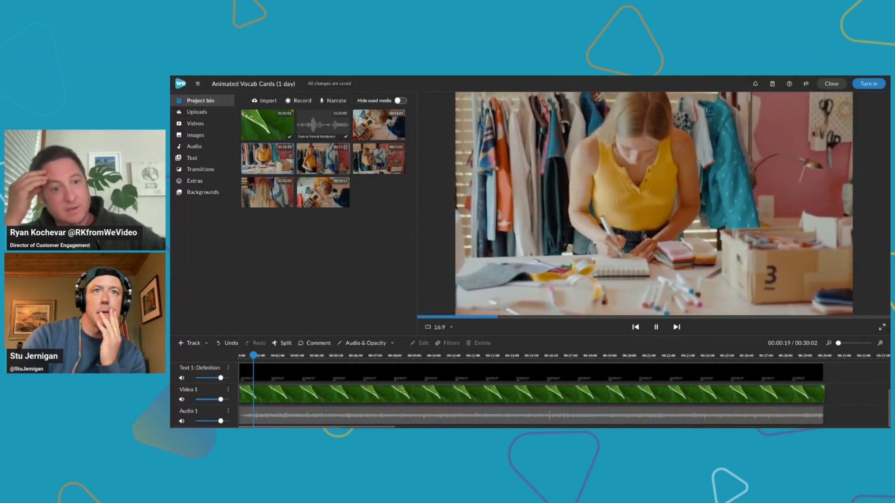
{"action": "left_click", "coordinate": [318, 197]}
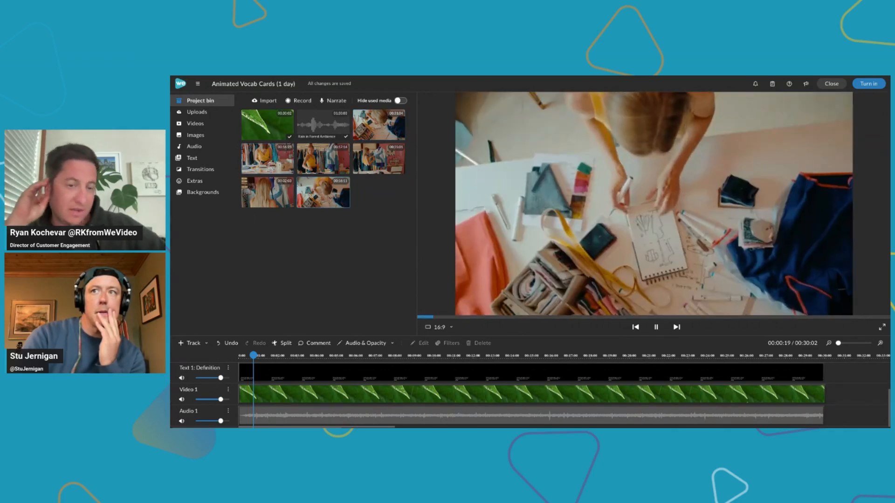
{"action": "left_click", "coordinate": [376, 128]}
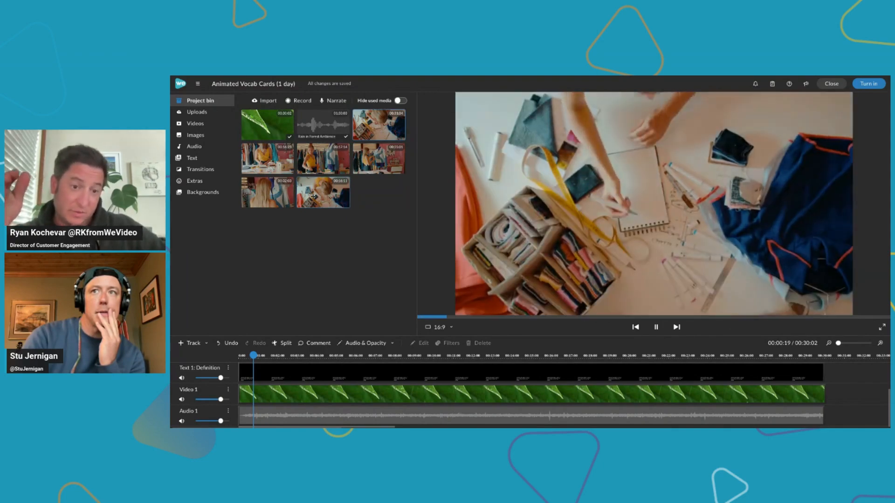
{"action": "left_click", "coordinate": [267, 167]}
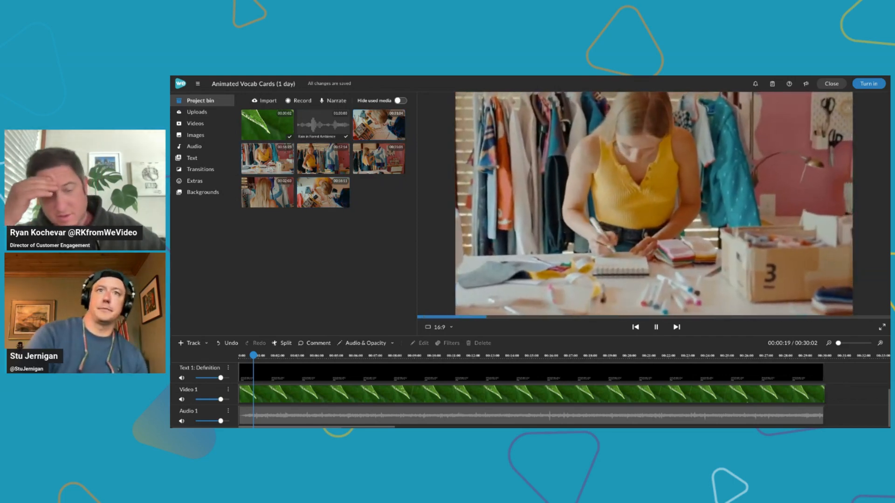
Replace the green leaf video on the Video 1 track with the wide clip of the woman adjusting the mannequin's jacket.
{"action": "left_click", "coordinate": [378, 162]}
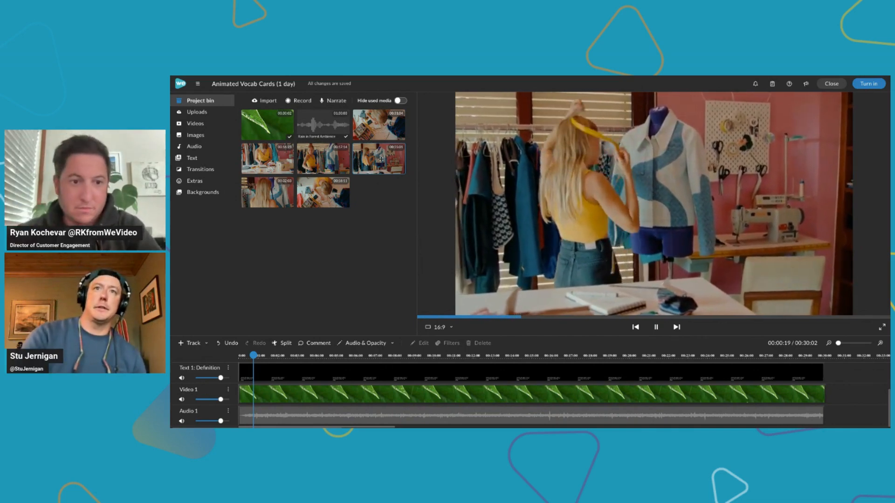
{"action": "left_click_drag", "start_coordinate": [381, 159], "coordinate": [247, 398]}
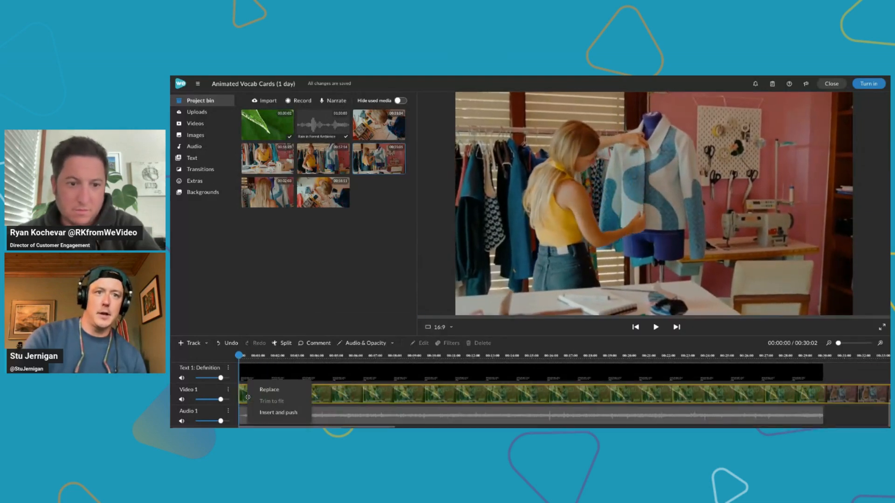
{"action": "left_click", "coordinate": [272, 393]}
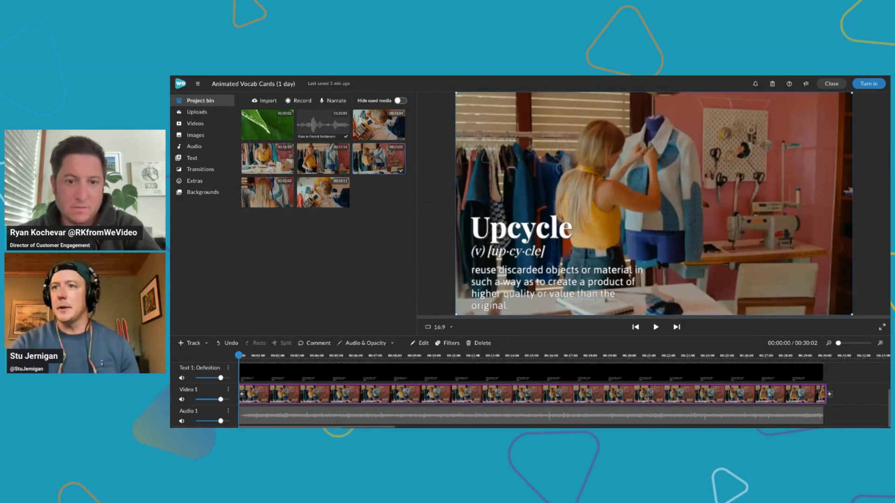
Trim the mannequin clip on Video 1 to about 6 seconds and move it to start at about 00:19:22.
{"action": "left_click_drag", "start_coordinate": [813, 394], "coordinate": [400, 393]}
{"action": "left_click", "coordinate": [345, 393]}
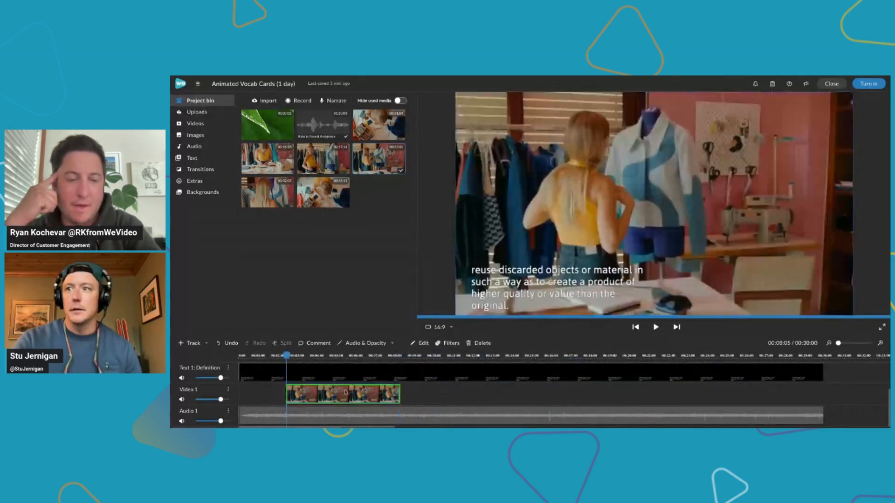
{"action": "left_click_drag", "start_coordinate": [346, 393], "coordinate": [770, 402]}
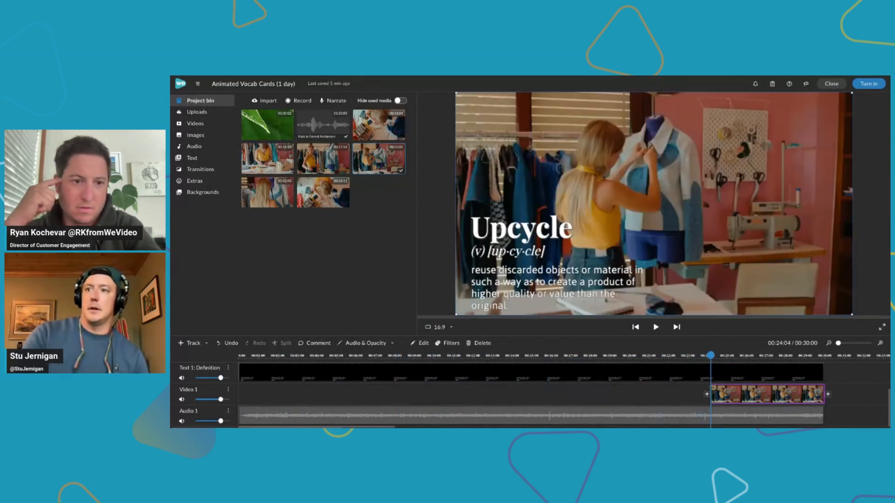
{"action": "left_click", "coordinate": [655, 394]}
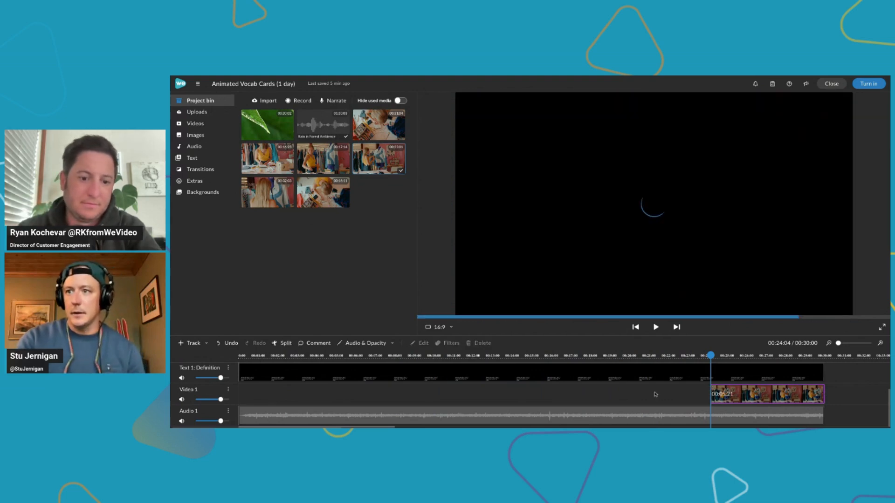
{"action": "left_click_drag", "start_coordinate": [720, 394], "coordinate": [637, 396]}
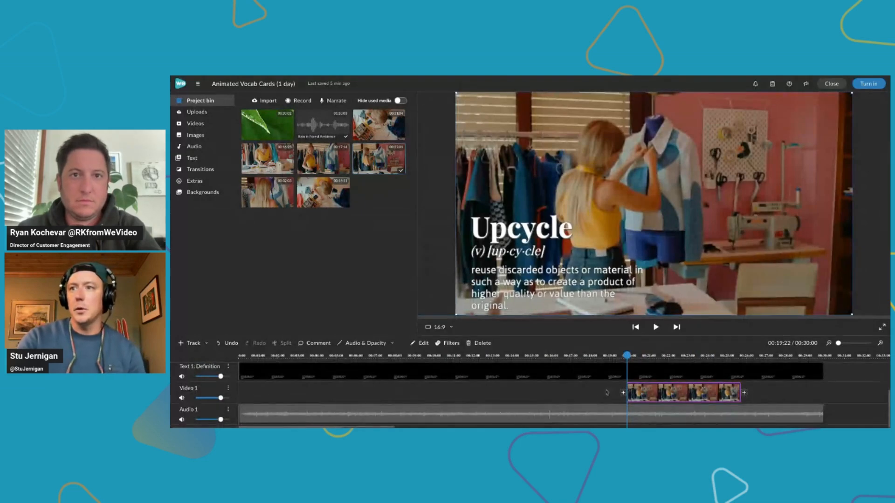
Enlarge the timeline area to show all tracks and shorten the "Upcycle" text on Text 3 to end at about 00:14:21.
{"action": "left_click_drag", "start_coordinate": [695, 336], "coordinate": [688, 237]}
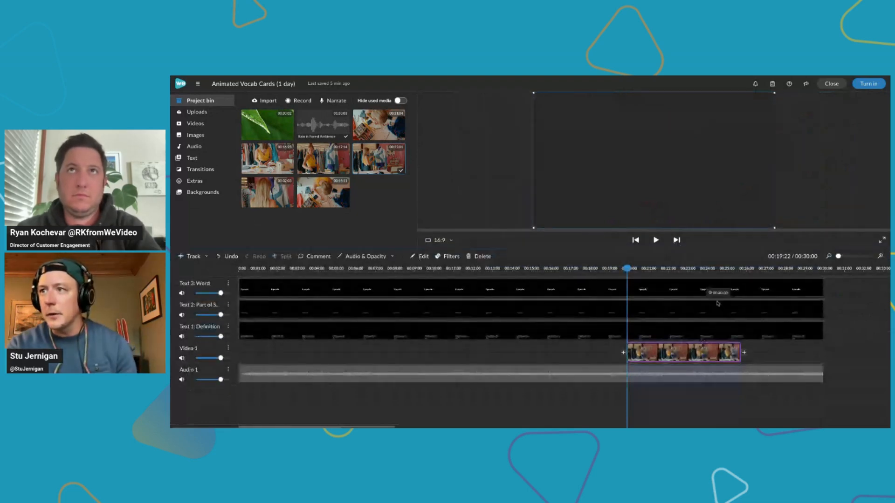
{"action": "left_click", "coordinate": [798, 291]}
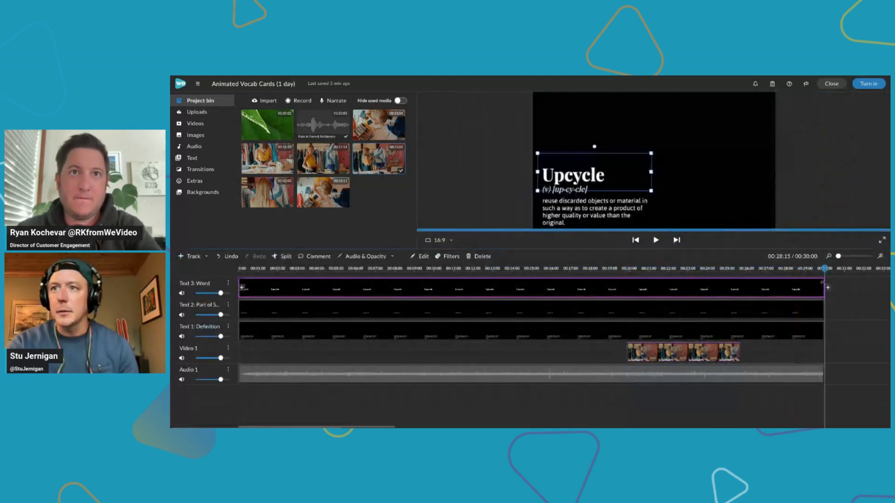
{"action": "left_click_drag", "start_coordinate": [822, 286], "coordinate": [529, 287]}
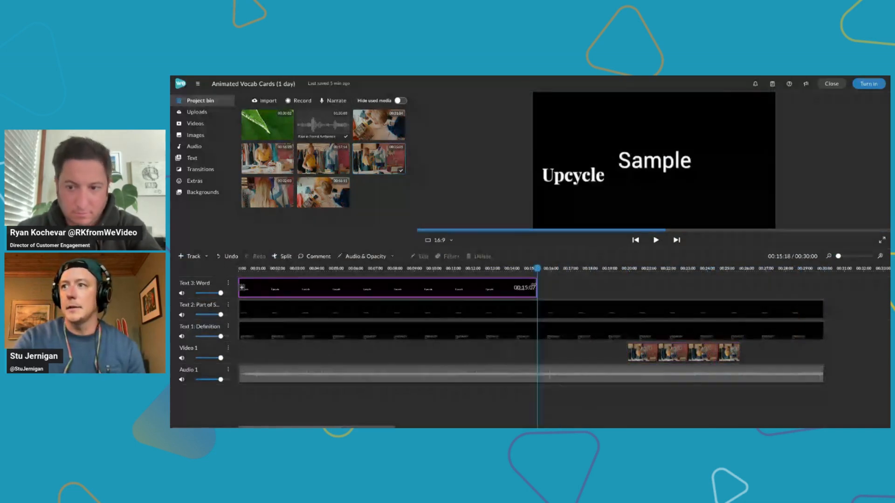
Shorten the Text 2 and Text 1 clips to end at about 00:15:00 and move the mannequin clip on Video 1 to end with them.
{"action": "left_click", "coordinate": [530, 313]}
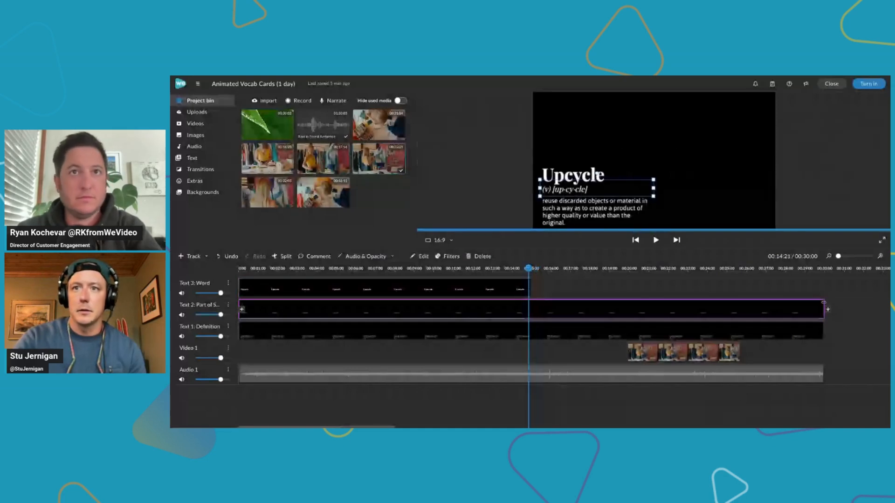
{"action": "left_click_drag", "start_coordinate": [823, 303], "coordinate": [531, 309]}
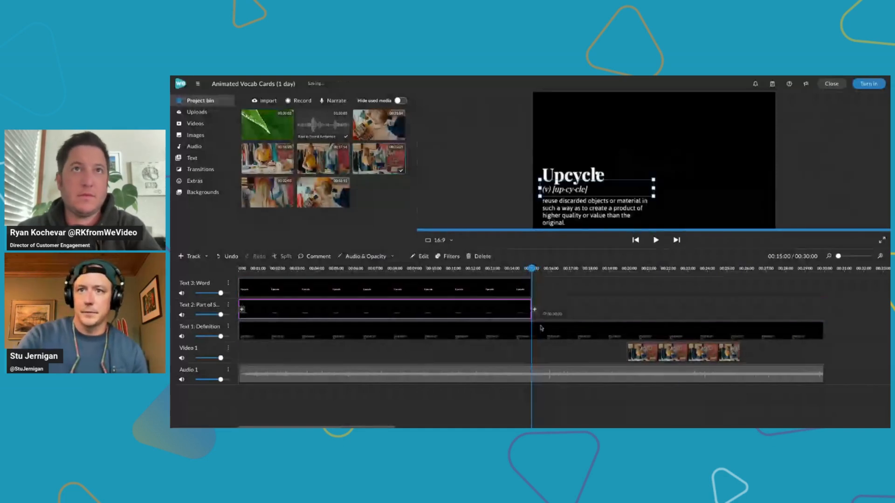
{"action": "left_click_drag", "start_coordinate": [823, 331], "coordinate": [533, 334]}
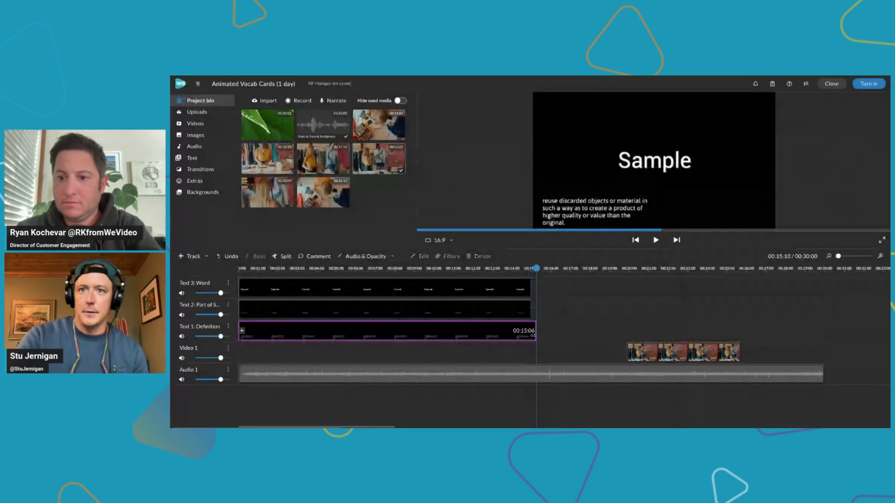
{"action": "left_click_drag", "start_coordinate": [695, 352], "coordinate": [482, 352]}
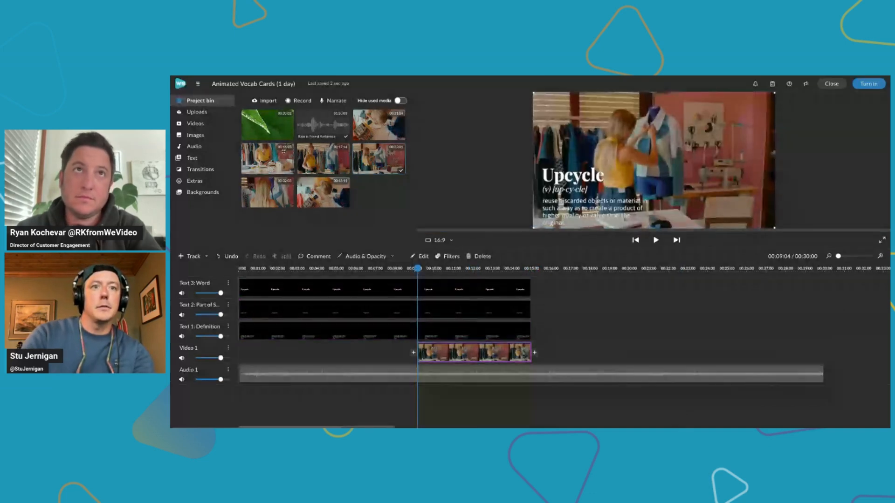
Add the worktable clip and the overhead sketching clip one after the other at the start of Video 1, each trimmed to 2 seconds.
{"action": "left_click_drag", "start_coordinate": [273, 160], "coordinate": [247, 349]}
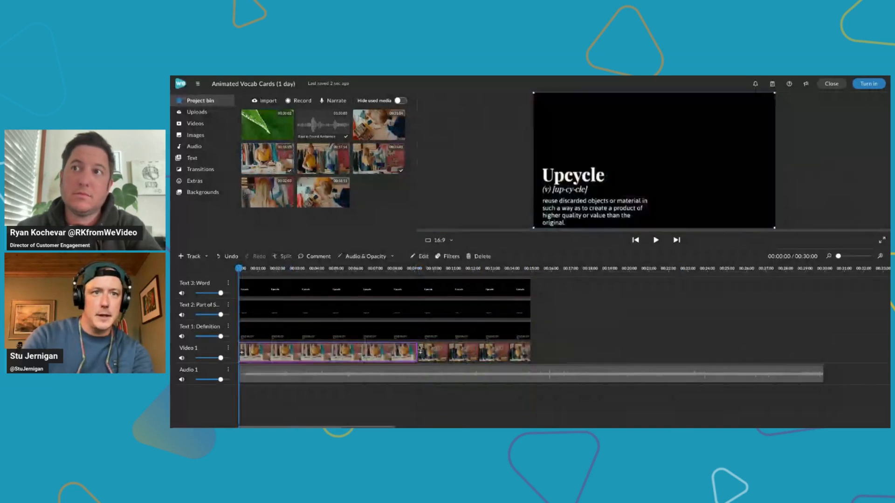
{"action": "left_click_drag", "start_coordinate": [420, 351], "coordinate": [276, 352]}
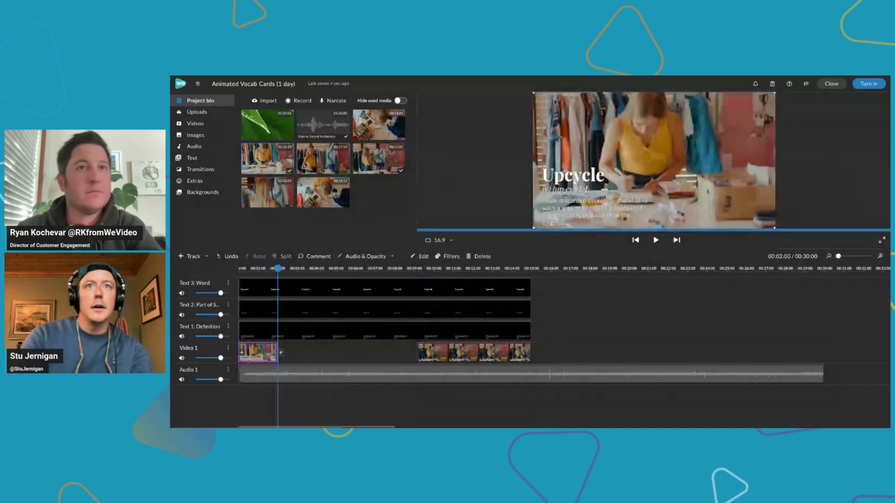
{"action": "left_click", "coordinate": [323, 192]}
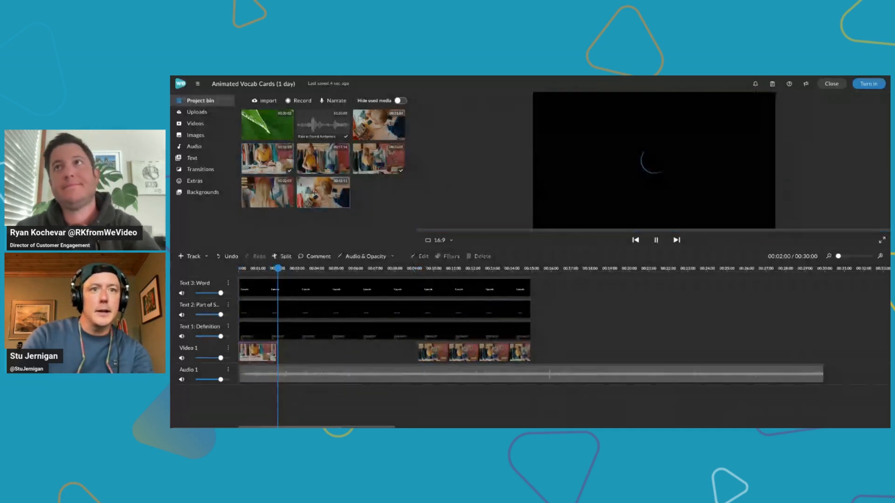
{"action": "left_click_drag", "start_coordinate": [324, 192], "coordinate": [282, 354]}
{"action": "left_click_drag", "start_coordinate": [418, 353], "coordinate": [316, 349]}
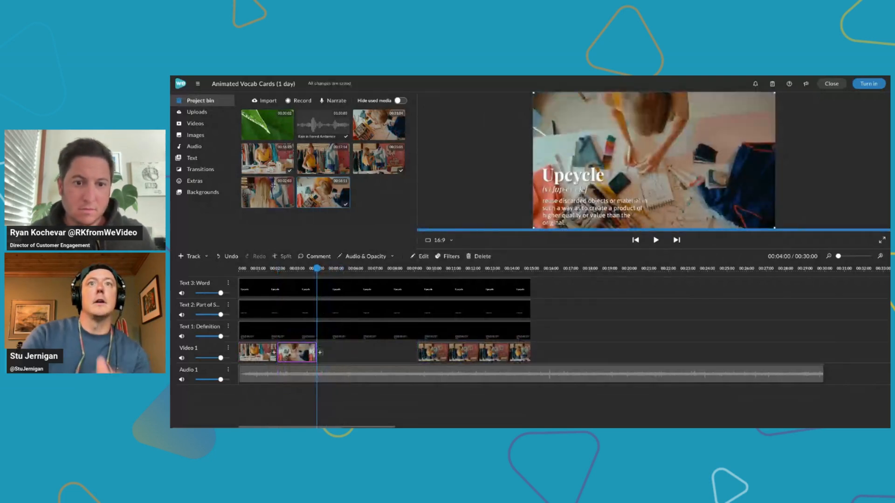
Insert the clip of the long-haired woman measuring the mannequin's jacket at 00:04:00 on Video 1 with Trim to fit, and shorten it to about 3 seconds.
{"action": "left_click", "coordinate": [264, 195]}
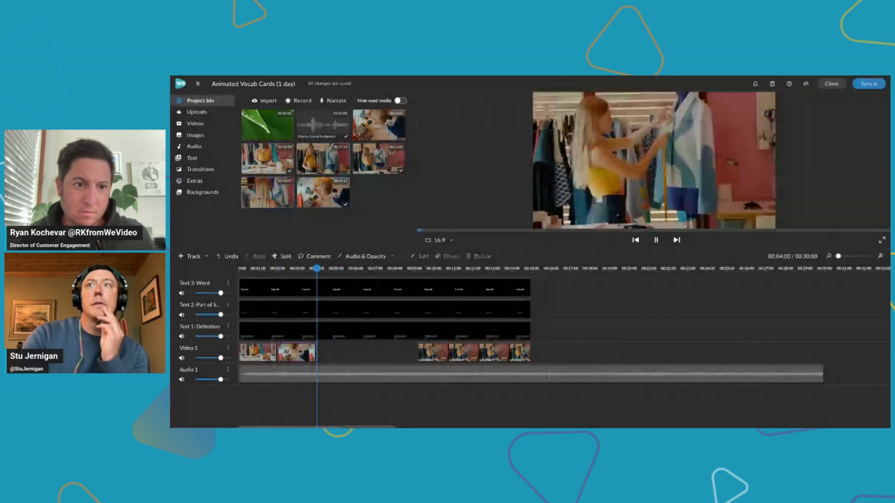
{"action": "left_click_drag", "start_coordinate": [264, 195], "coordinate": [327, 350]}
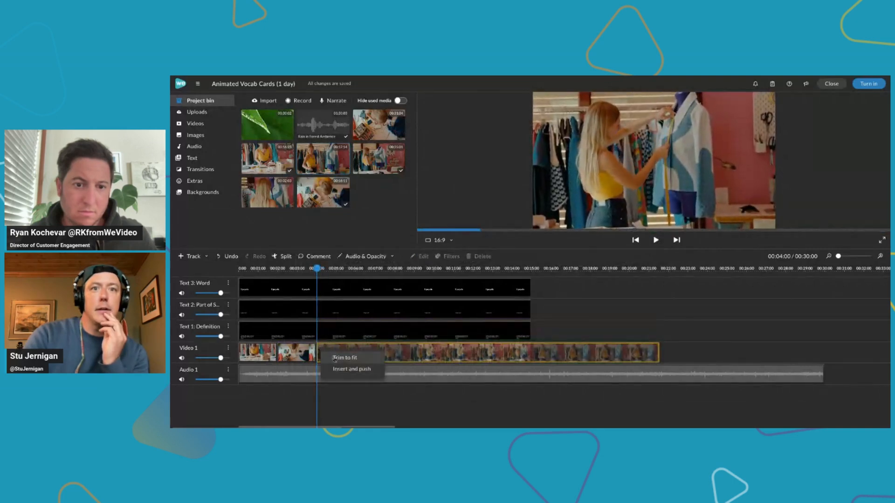
{"action": "left_click_drag", "start_coordinate": [415, 344], "coordinate": [373, 344]}
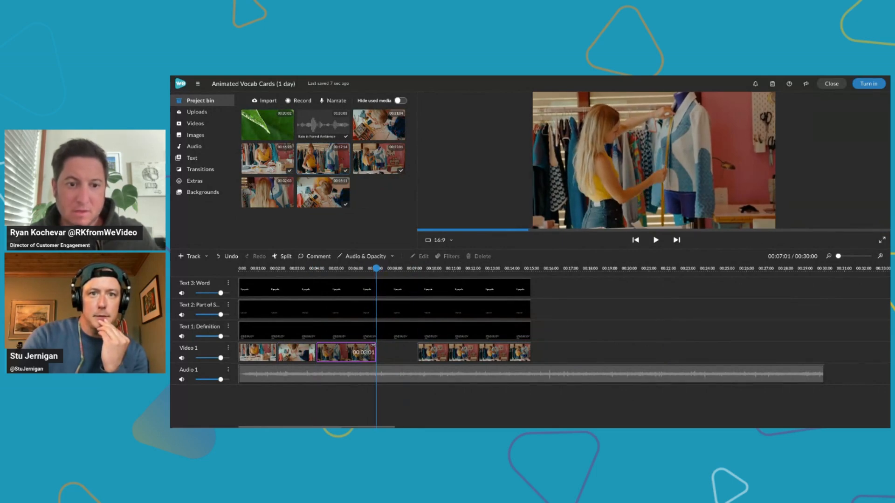
Place a second copy of the long-haired woman's clip after the text on Text 1, split it at 00:28:04 and delete the part before the cut.
{"action": "key", "text": "space"}
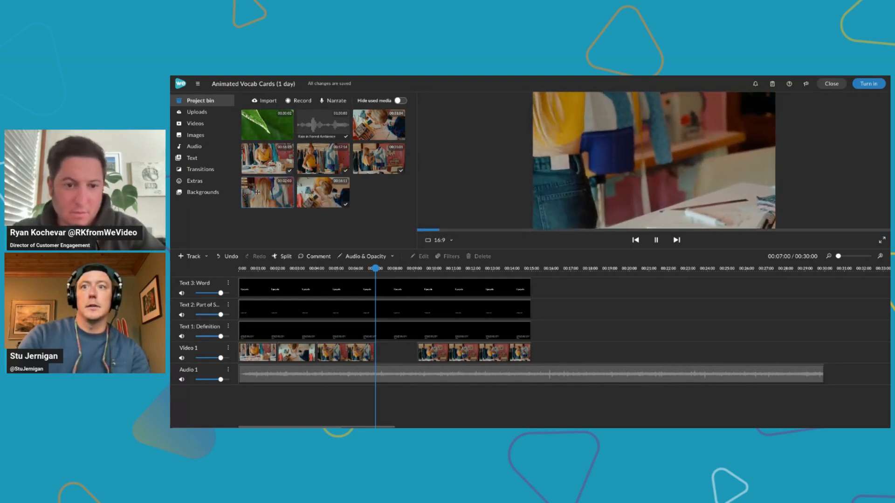
{"action": "left_click_drag", "start_coordinate": [272, 198], "coordinate": [579, 331]}
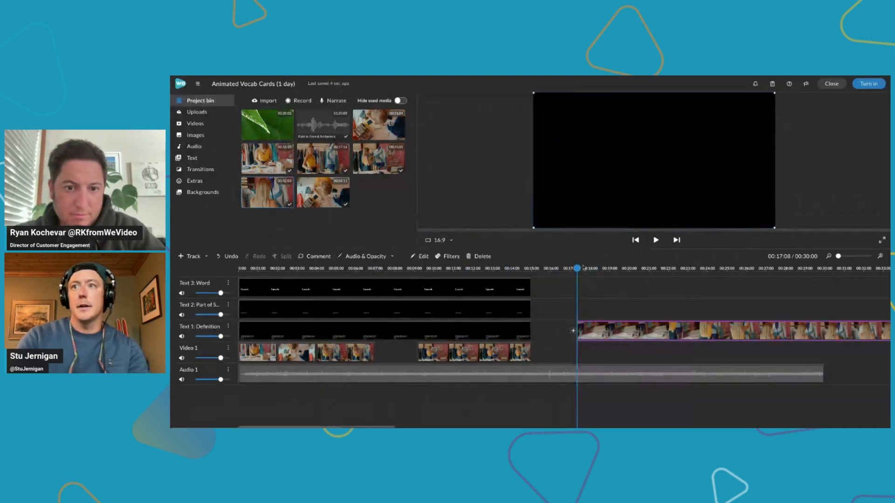
{"action": "left_click_drag", "start_coordinate": [578, 268], "coordinate": [790, 268]}
{"action": "scroll", "coordinate": [642, 291], "scroll_direction": "right", "scroll_amount": 3}
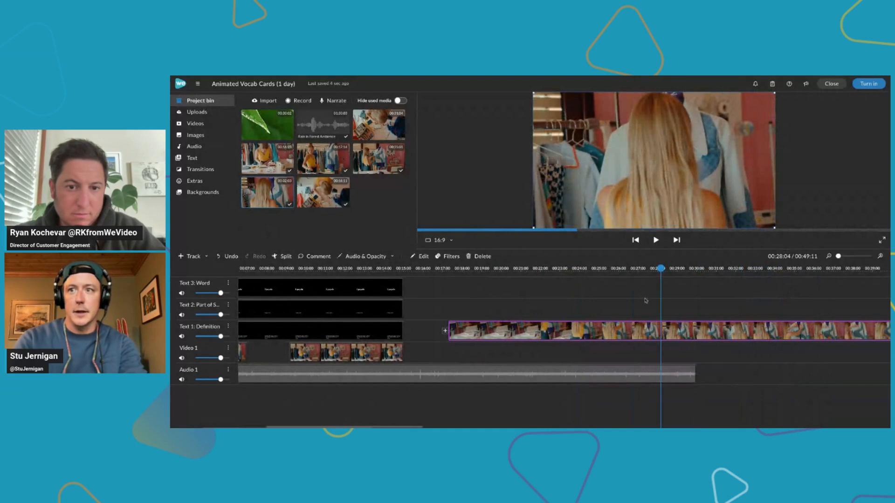
{"action": "key", "text": "s"}
{"action": "left_click", "coordinate": [631, 331]}
{"action": "key", "text": "Delete"}
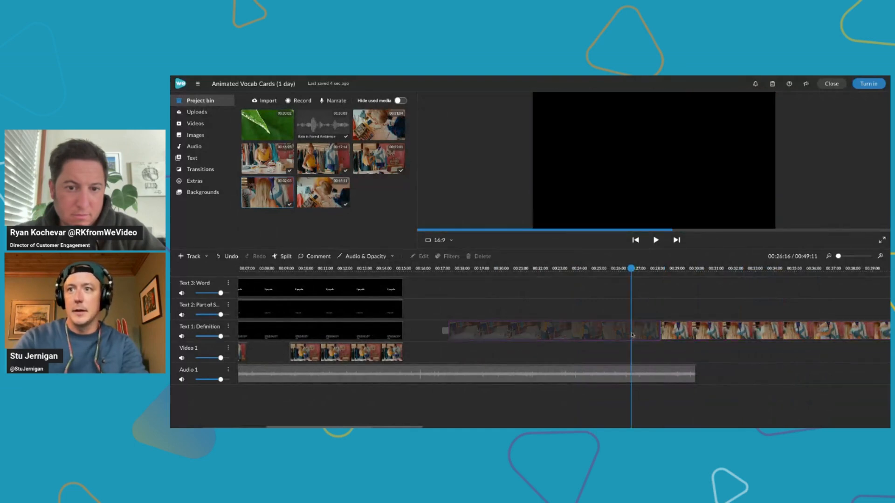
Move the remaining part of the clip to about 00:15:19, split it at 00:19:16 and delete everything after the cut.
{"action": "left_click_drag", "start_coordinate": [693, 331], "coordinate": [451, 345]}
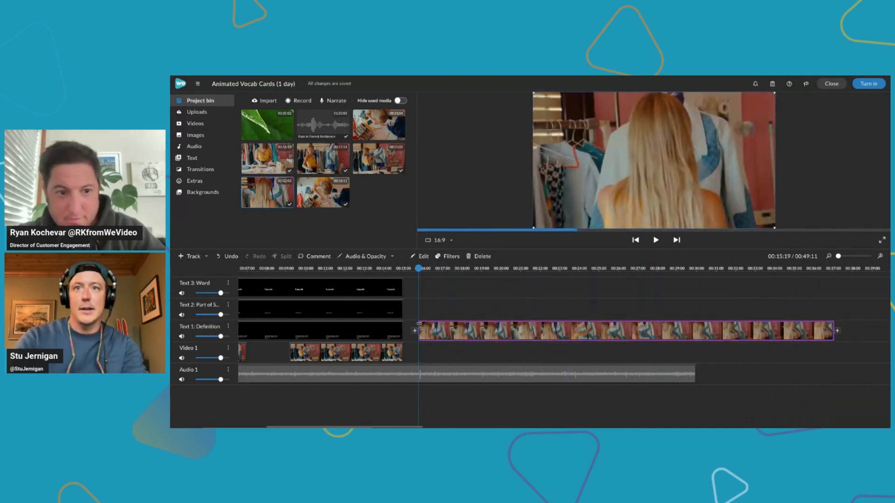
{"action": "left_click_drag", "start_coordinate": [420, 268], "coordinate": [494, 269]}
{"action": "key", "text": "s"}
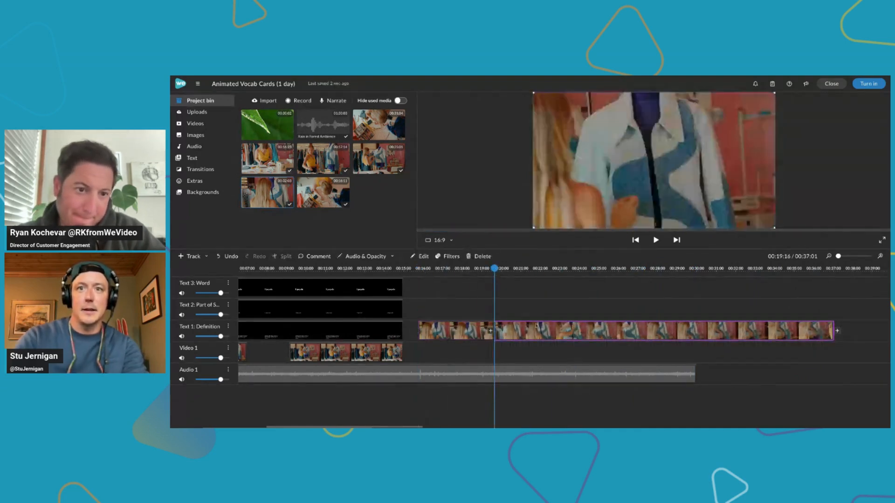
{"action": "key", "text": "Delete"}
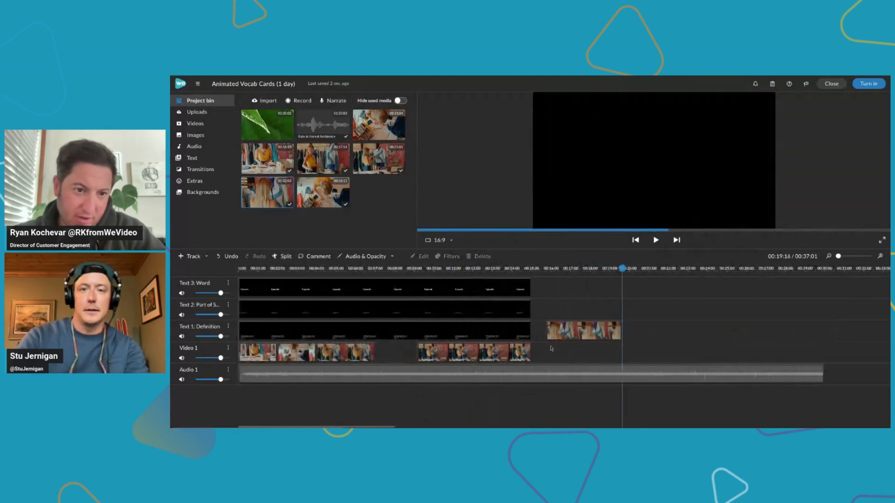
Move the shortened back-view clip into the gap at about 00:07:00 on Video 1 with Trim to fit, and check the transition between clips.
{"action": "left_click", "coordinate": [566, 331]}
{"action": "left_click_drag", "start_coordinate": [566, 331], "coordinate": [391, 345]}
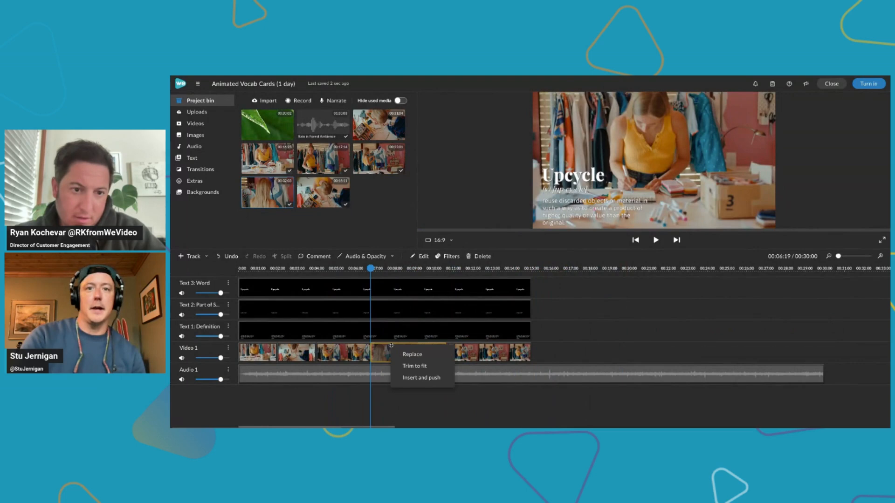
{"action": "left_click", "coordinate": [415, 365]}
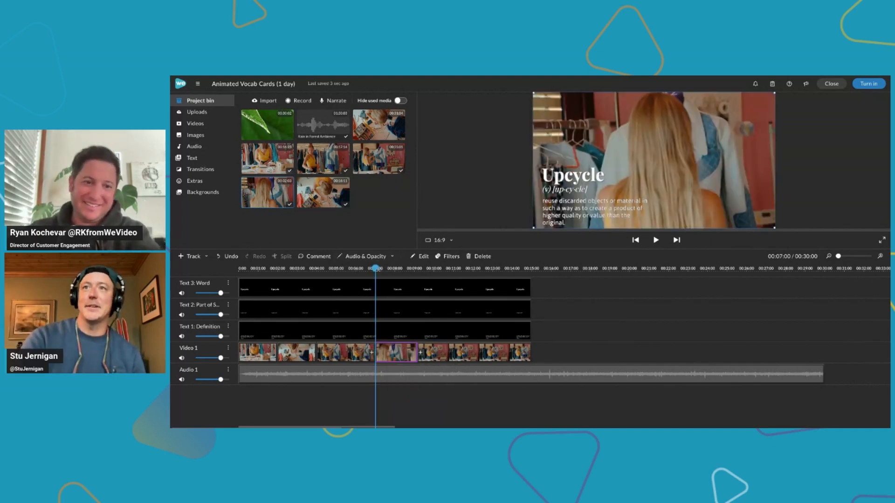
{"action": "left_click_drag", "start_coordinate": [377, 269], "coordinate": [405, 288]}
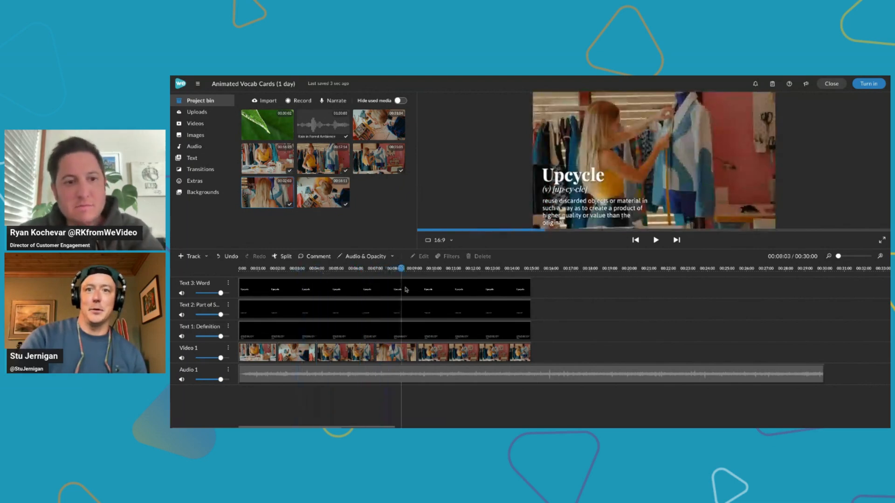
Shorten the Audio 1 clip to end at 00:15:00 with the other tracks, and review the opening seconds of the video.
{"action": "left_click", "coordinate": [416, 376]}
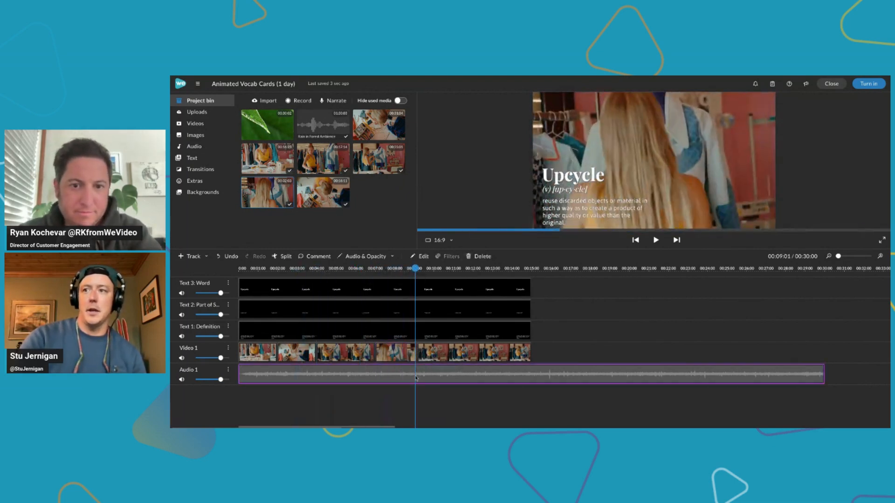
{"action": "left_click_drag", "start_coordinate": [824, 371], "coordinate": [531, 373]}
{"action": "left_click_drag", "start_coordinate": [268, 269], "coordinate": [209, 268]}
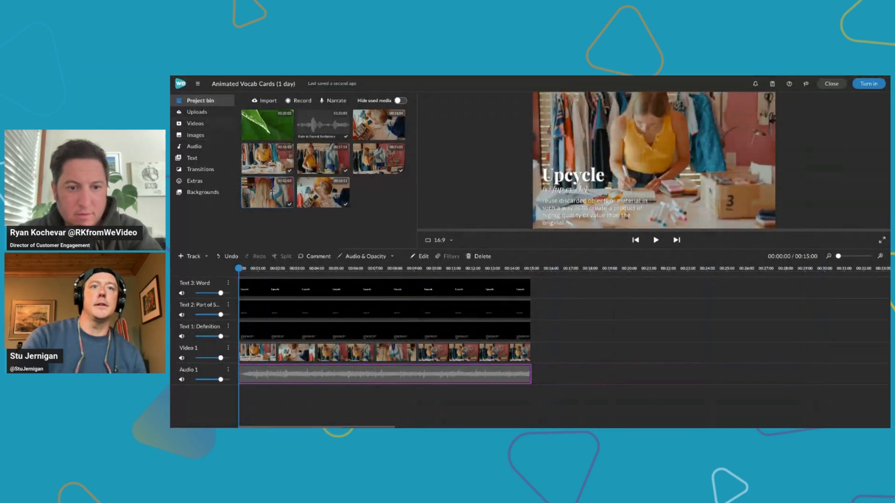
{"action": "left_click_drag", "start_coordinate": [239, 269], "coordinate": [310, 269]}
Search the audio library for "jazz" and preview the instrumental version of Something Promising.
{"action": "left_click", "coordinate": [216, 146]}
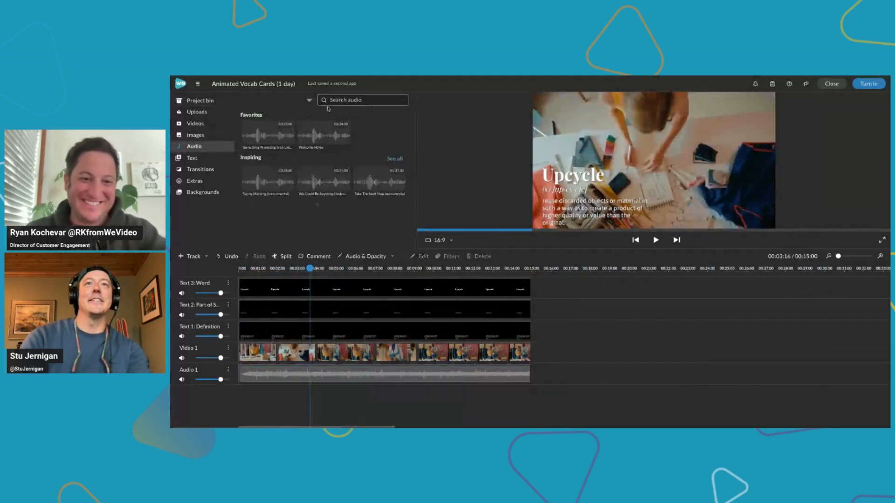
{"action": "type", "text": "jazz"}
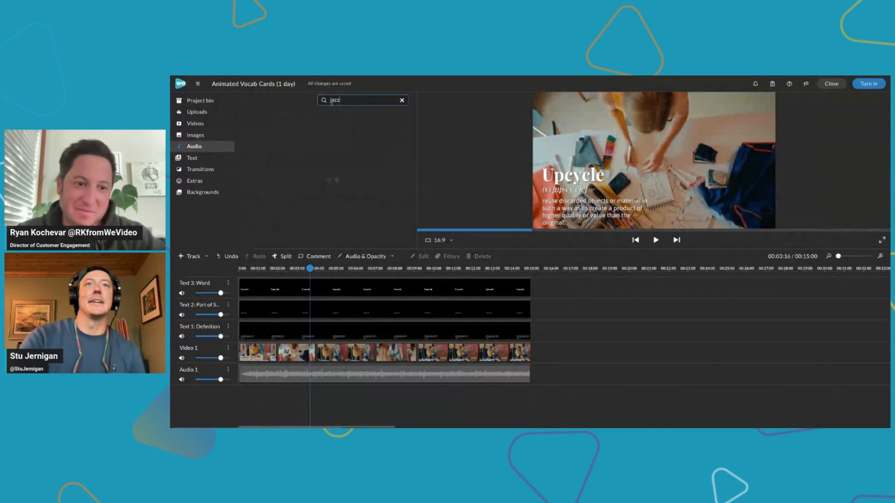
{"action": "left_click", "coordinate": [265, 130]}
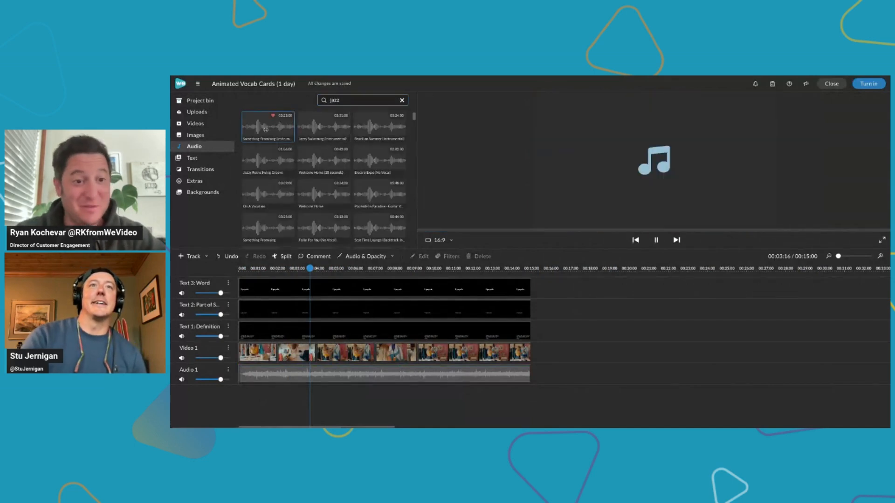
{"action": "left_click", "coordinate": [656, 240]}
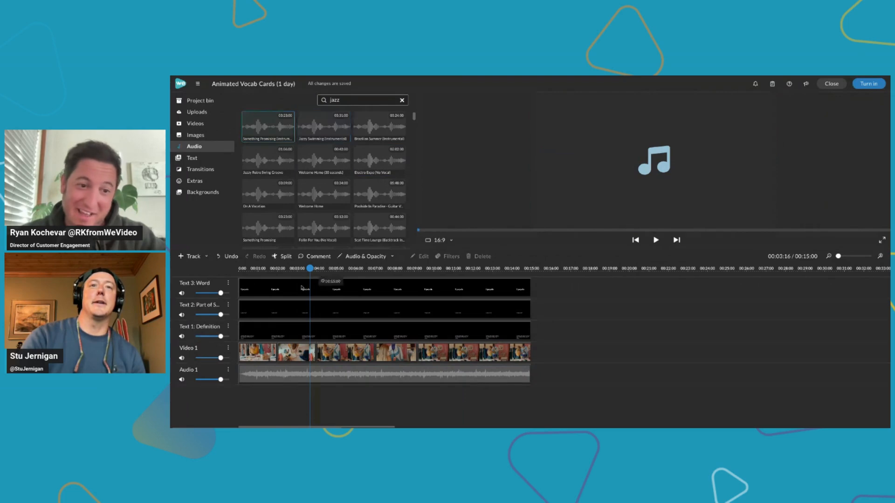
{"action": "left_click_drag", "start_coordinate": [310, 268], "coordinate": [272, 269]}
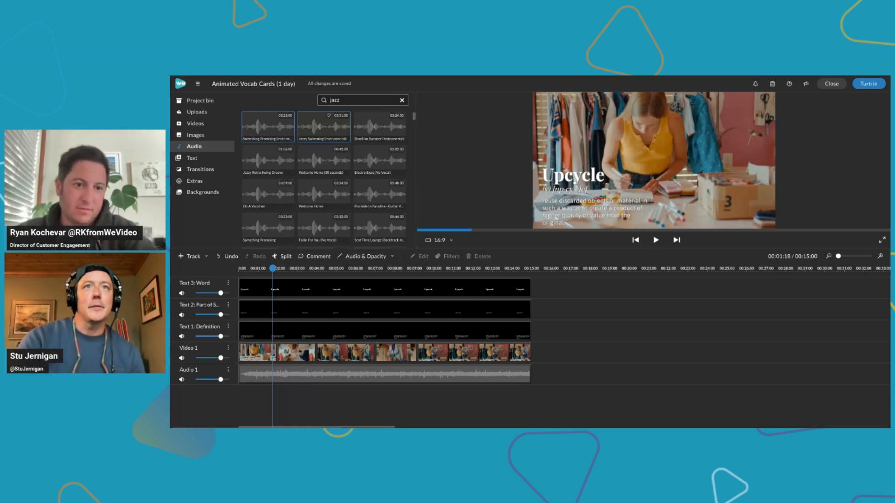
Preview several jazz results in turn, including Jazzy Swimming, Brazilian Summer, the short version of Welcome Home and On A Vacation.
{"action": "double_click", "coordinate": [324, 127]}
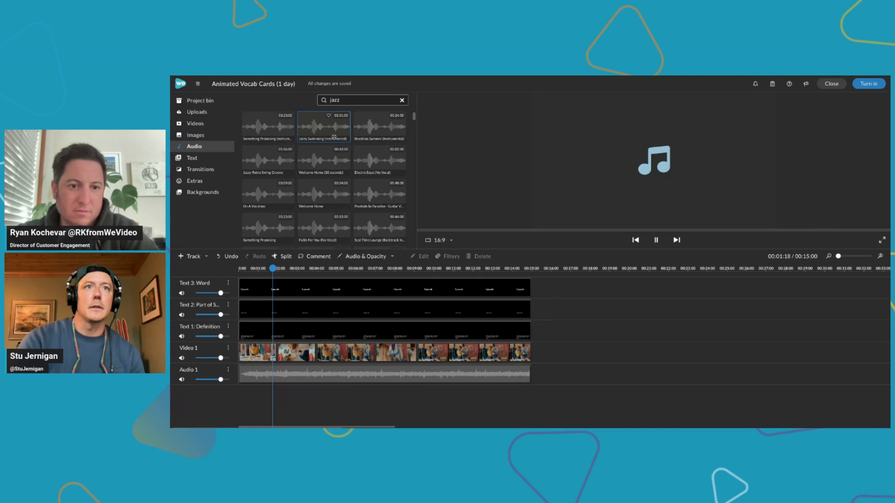
{"action": "left_click", "coordinate": [369, 137]}
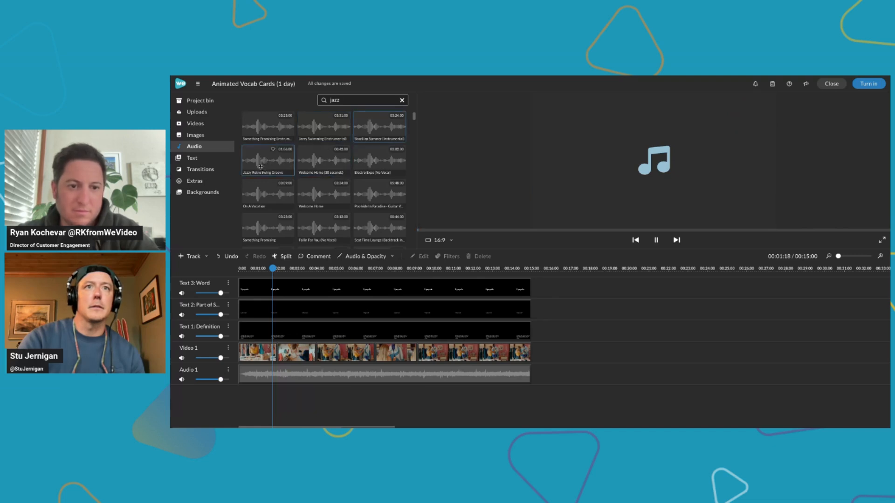
{"action": "left_click", "coordinate": [324, 161]}
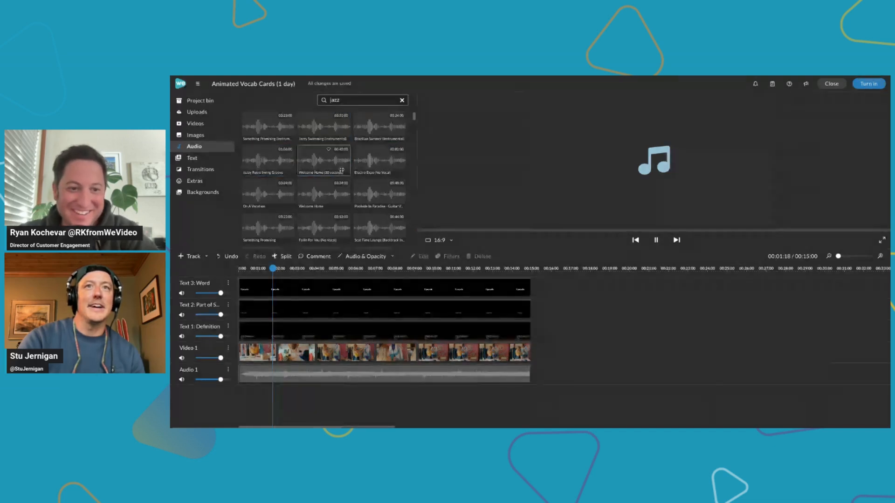
{"action": "left_click", "coordinate": [370, 165]}
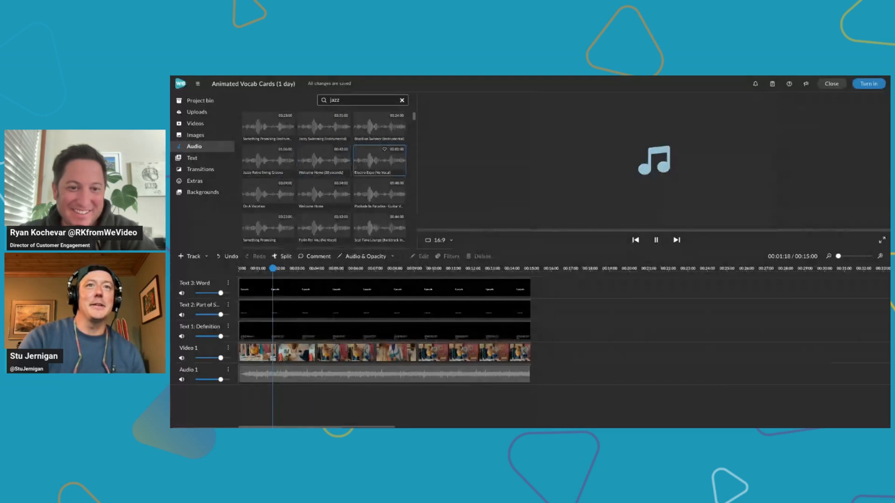
{"action": "left_click", "coordinate": [261, 203]}
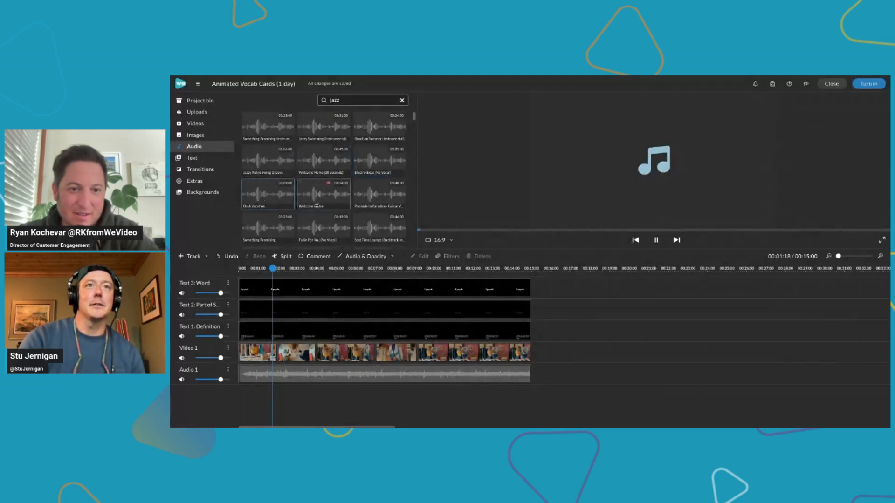
Preview more jazz tracks further down the results, including the full Welcome Home and the Scat Time Lounge backtrack.
{"action": "scroll", "coordinate": [317, 206], "scroll_direction": "down", "scroll_amount": 1}
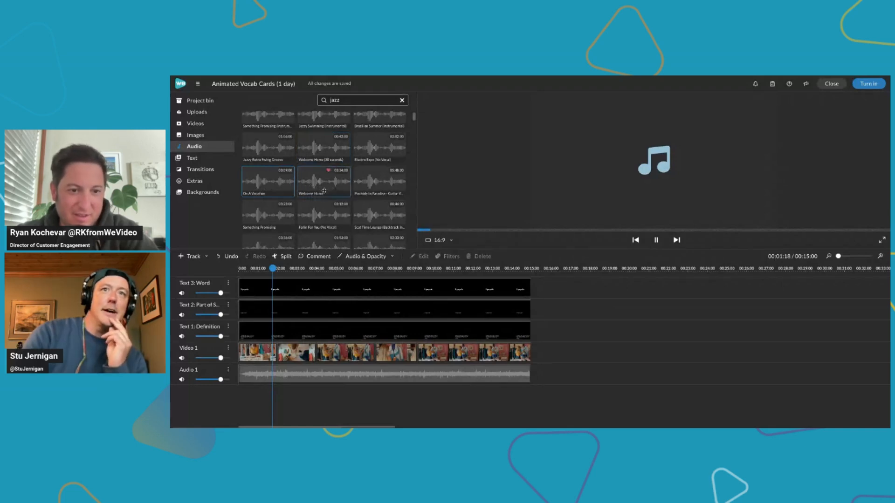
{"action": "scroll", "coordinate": [369, 186], "scroll_direction": "down", "scroll_amount": 1}
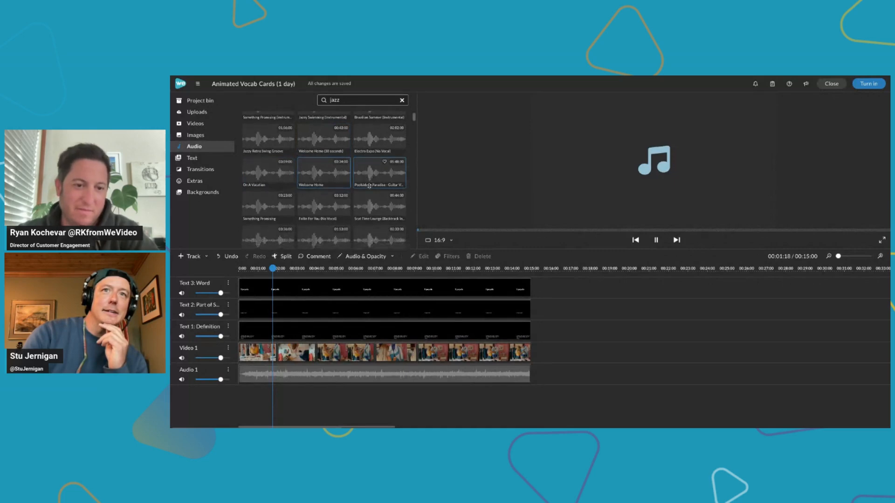
{"action": "scroll", "coordinate": [321, 189], "scroll_direction": "down", "scroll_amount": 1}
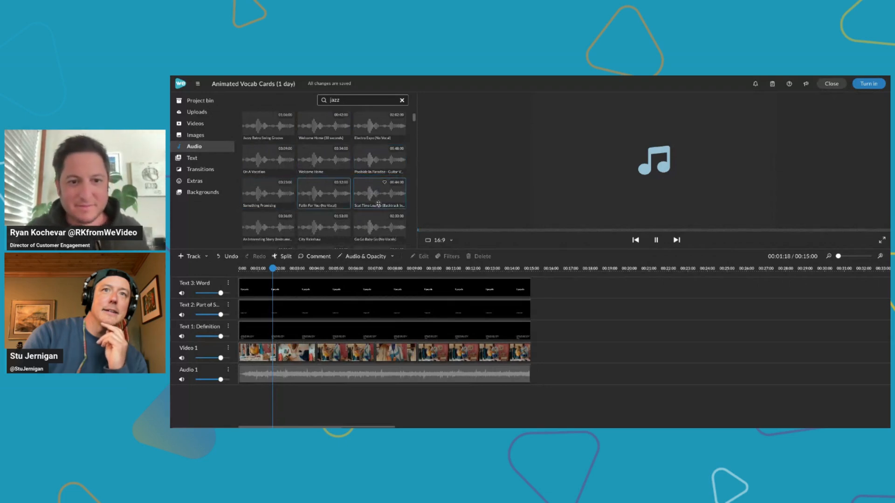
{"action": "scroll", "coordinate": [378, 204], "scroll_direction": "down", "scroll_amount": 1}
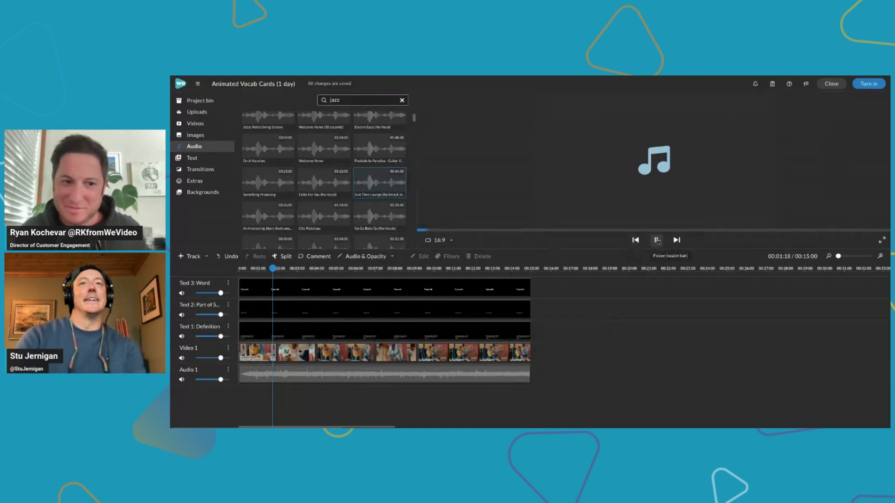
{"action": "scroll", "coordinate": [358, 201], "scroll_direction": "down", "scroll_amount": 1}
{"action": "scroll", "coordinate": [359, 202], "scroll_direction": "down", "scroll_amount": 1}
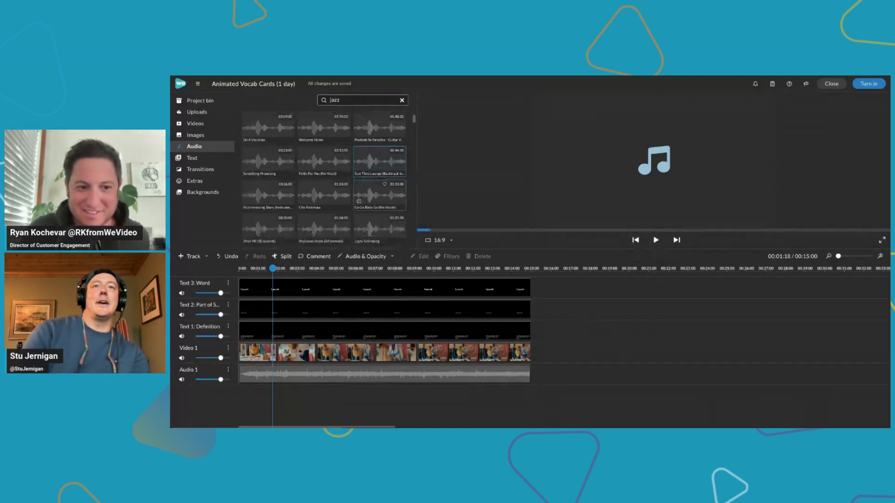
{"action": "scroll", "coordinate": [358, 201], "scroll_direction": "down", "scroll_amount": 1}
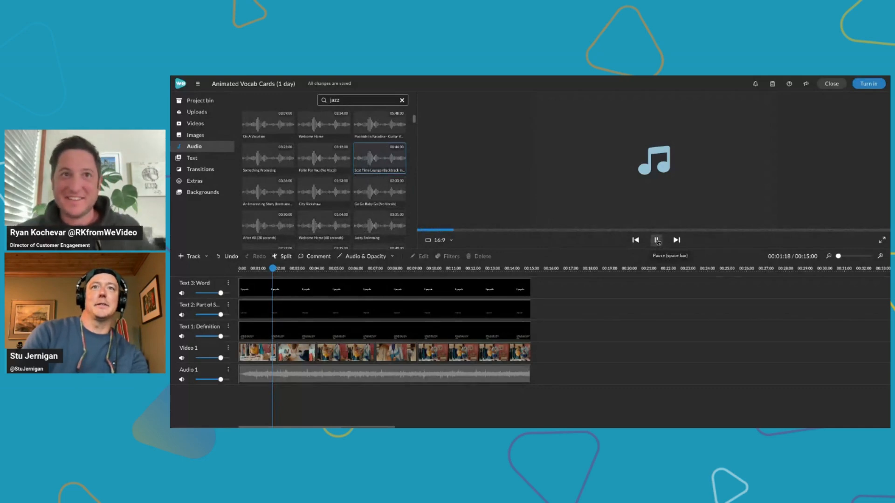
{"action": "scroll", "coordinate": [387, 164], "scroll_direction": "up", "scroll_amount": 1}
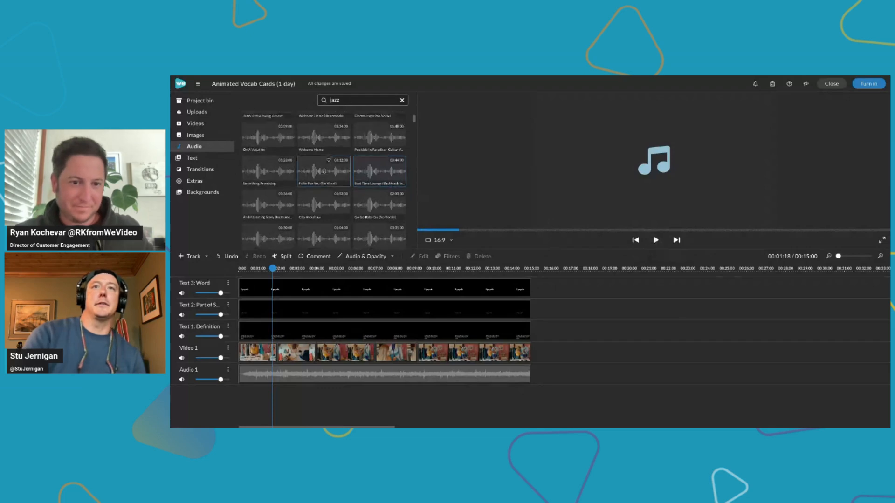
Add the Scat Time Lounge backtrack and On A Vacation to the project's media.
{"action": "right_click", "coordinate": [387, 173]}
{"action": "left_click", "coordinate": [396, 193]}
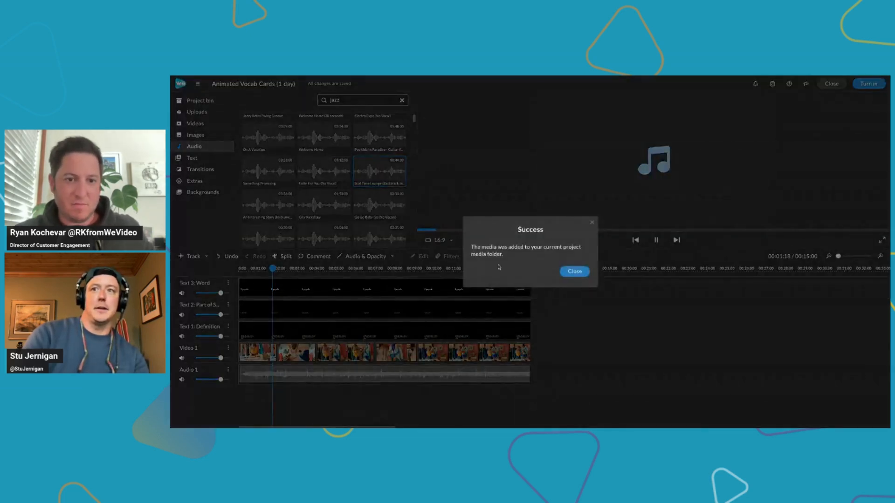
{"action": "left_click", "coordinate": [574, 272]}
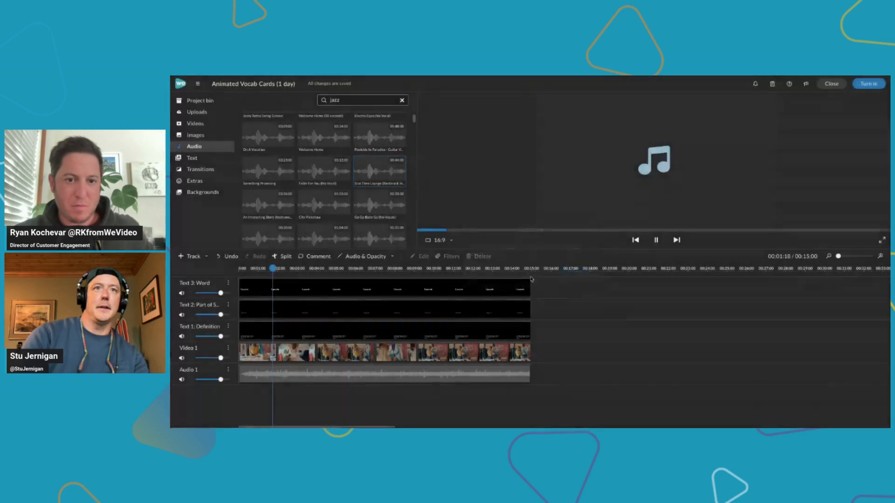
{"action": "right_click", "coordinate": [255, 144]}
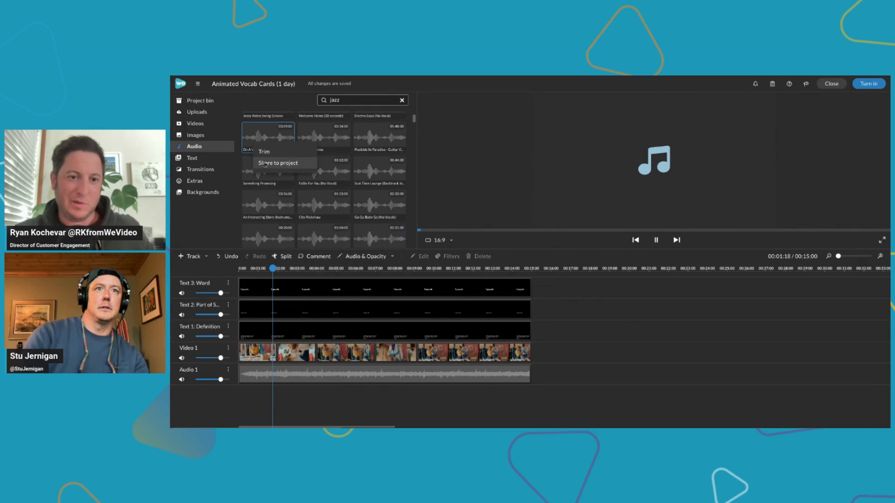
{"action": "left_click", "coordinate": [266, 163]}
{"action": "left_click", "coordinate": [574, 272]}
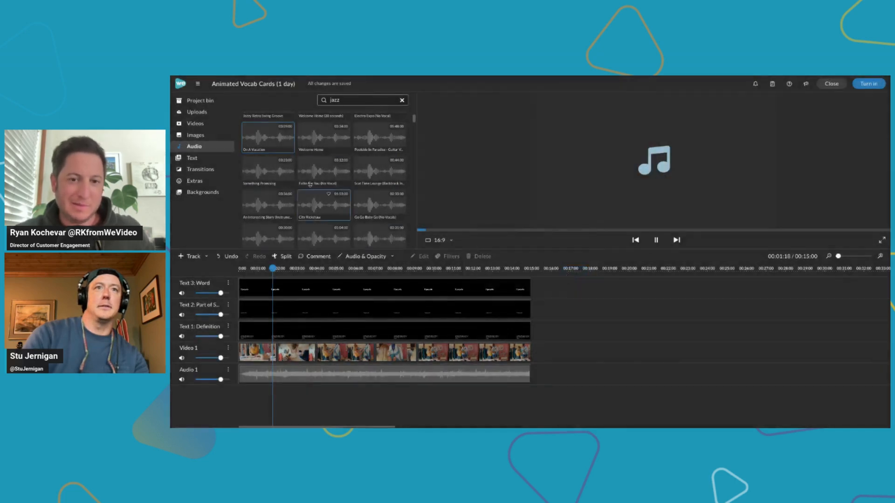
Replace the existing Audio 1 clip with the On A Vacation track.
{"action": "left_click_drag", "start_coordinate": [258, 147], "coordinate": [255, 379]}
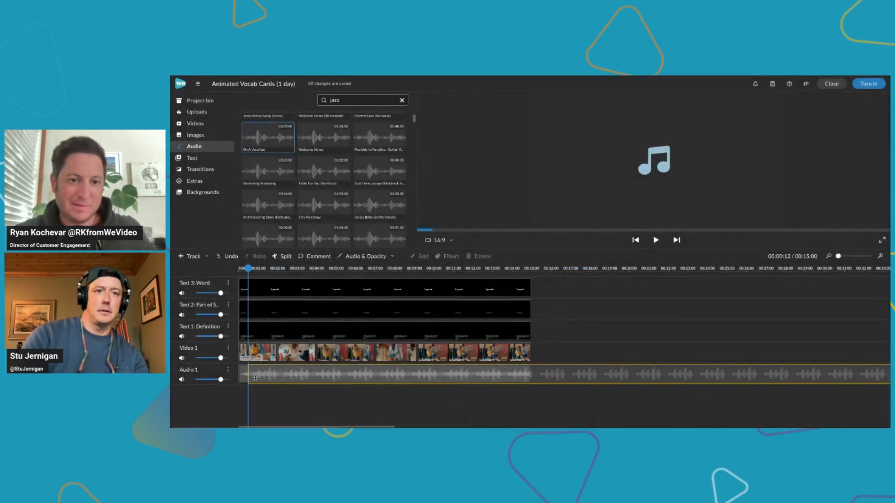
{"action": "right_click", "coordinate": [254, 379]}
{"action": "left_click", "coordinate": [263, 391]}
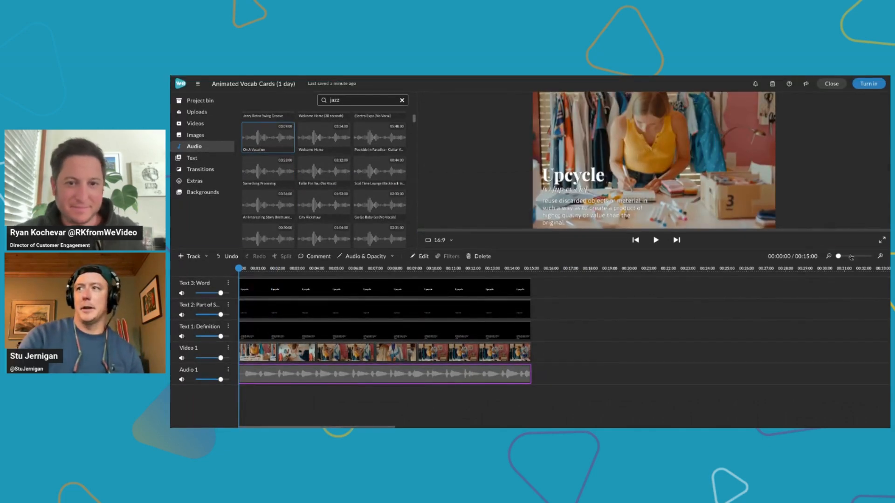
Watch the whole video with On A Vacation in full screen and return the playhead to the start.
{"action": "left_click", "coordinate": [882, 240]}
{"action": "left_click", "coordinate": [779, 326]}
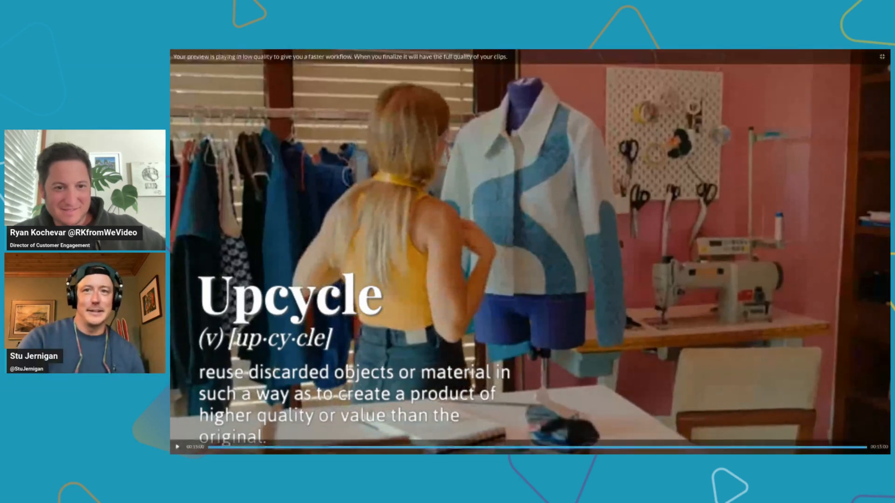
{"action": "key", "text": "Escape"}
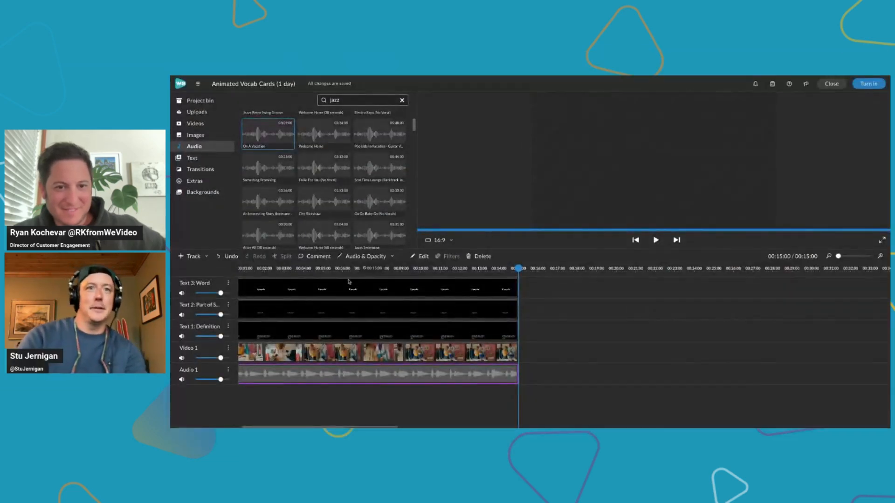
{"action": "left_click_drag", "start_coordinate": [312, 269], "coordinate": [227, 257]}
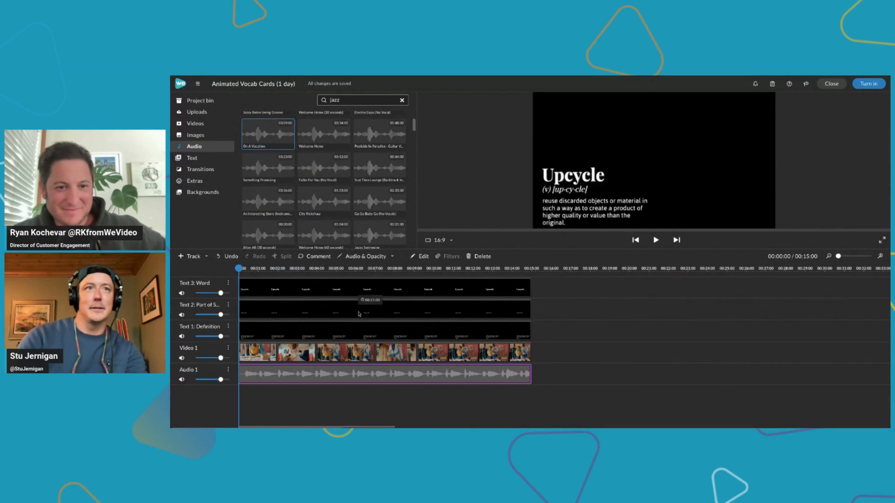
Replace the music clip on Audio 1 with the Scat Time Lounge track from the project's media.
{"action": "left_click", "coordinate": [223, 102]}
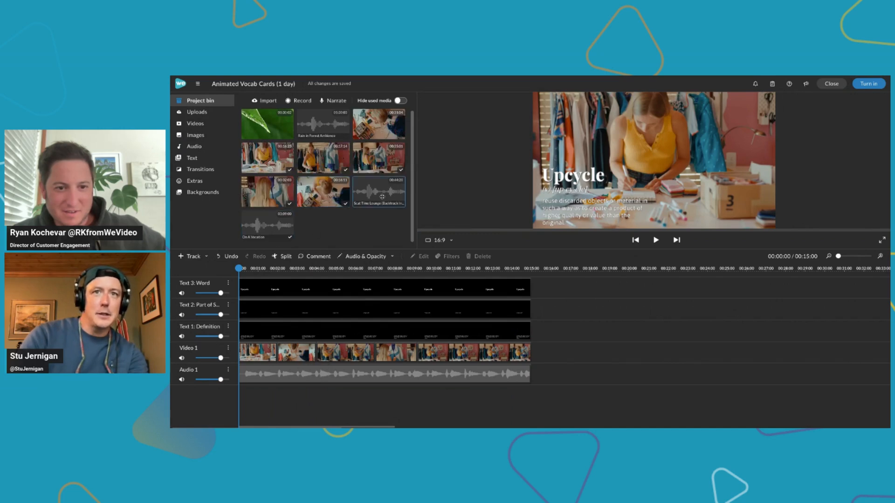
{"action": "left_click_drag", "start_coordinate": [380, 194], "coordinate": [241, 373]}
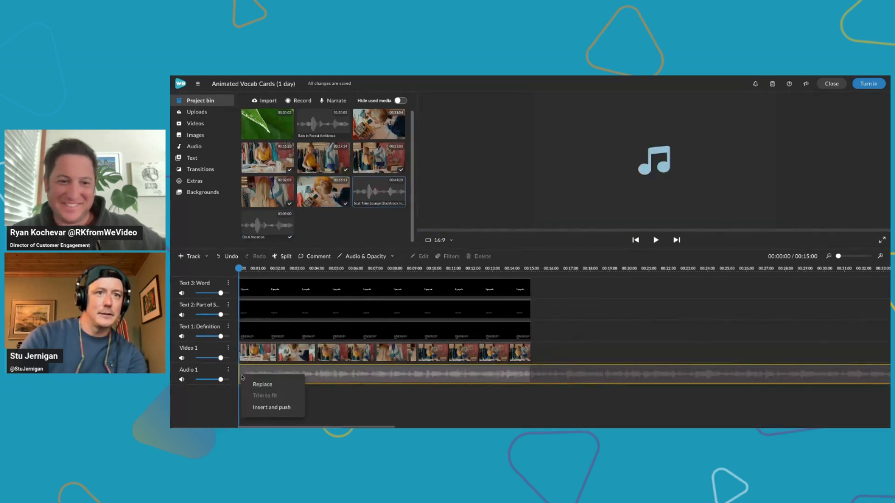
{"action": "left_click", "coordinate": [261, 385]}
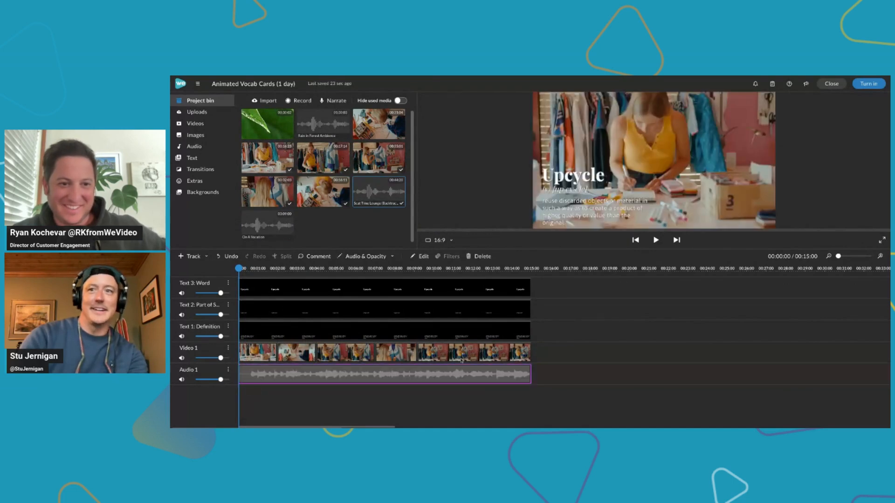
Watch the whole video with Scat Time Lounge in full screen, look at the ending around 00:14:05 and return to the start.
{"action": "left_click", "coordinate": [882, 240]}
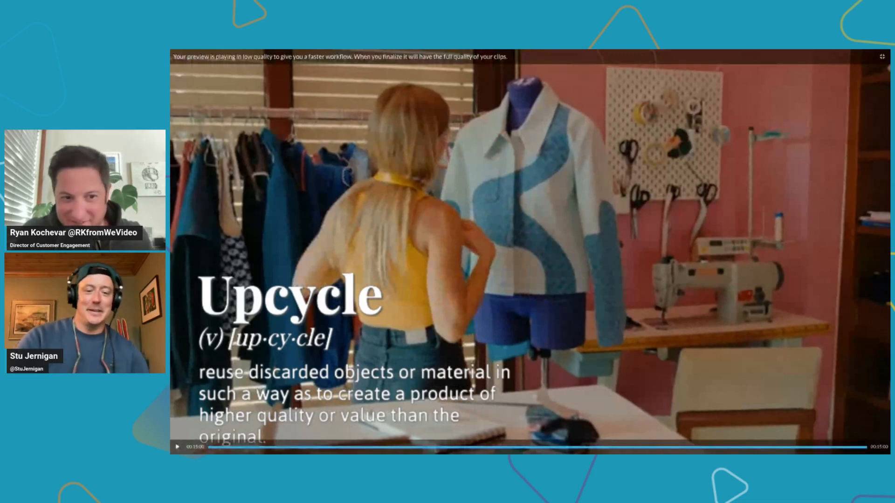
{"action": "key", "text": "Escape"}
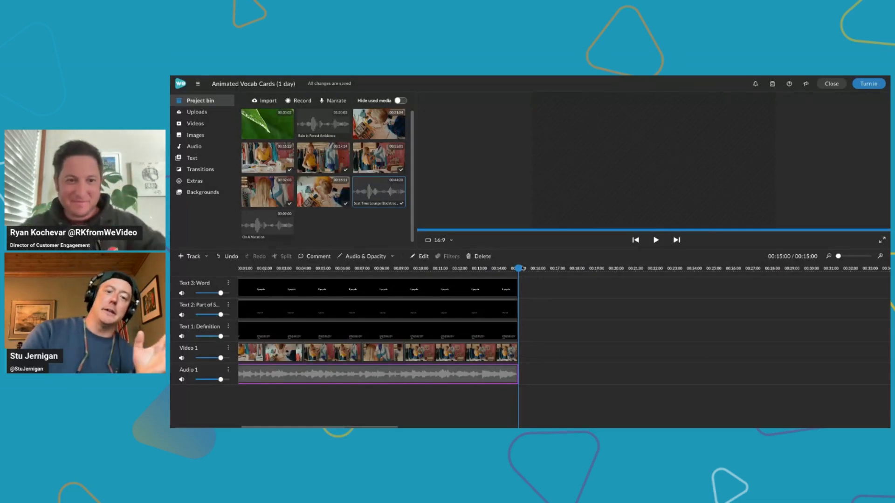
{"action": "left_click", "coordinate": [503, 269]}
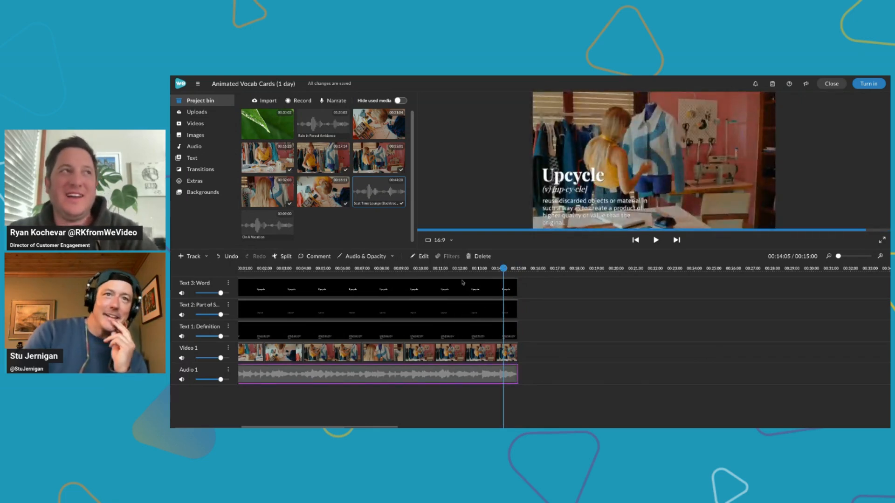
{"action": "left_click_drag", "start_coordinate": [257, 269], "coordinate": [220, 269]}
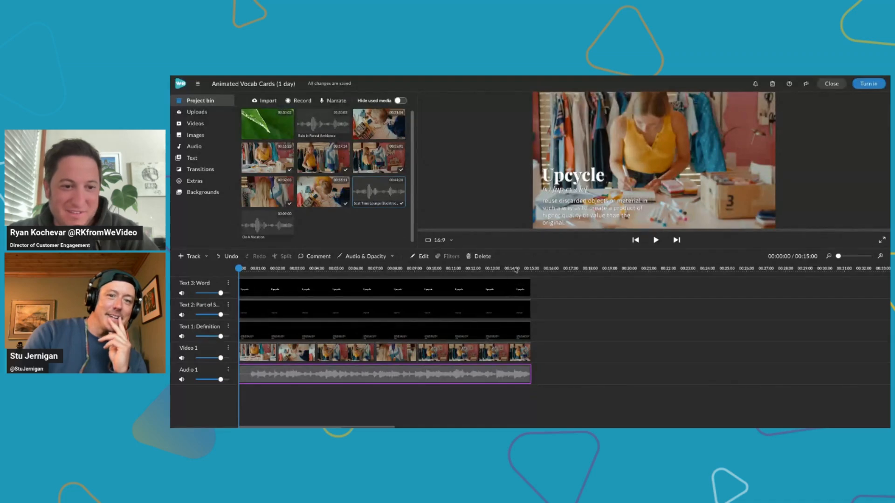
Enlarge the preview area and extend the end of the Audio 1 clip to about 00:17:24.
{"action": "left_click", "coordinate": [514, 269]}
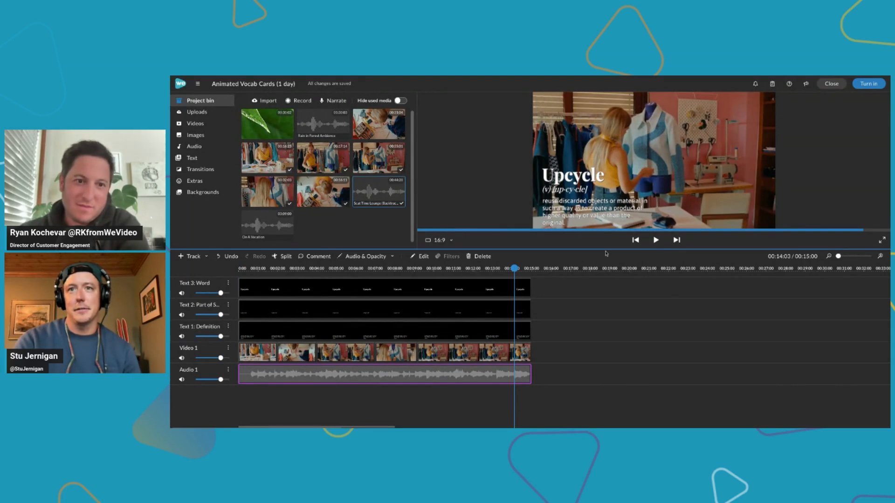
{"action": "left_click_drag", "start_coordinate": [606, 250], "coordinate": [606, 276]}
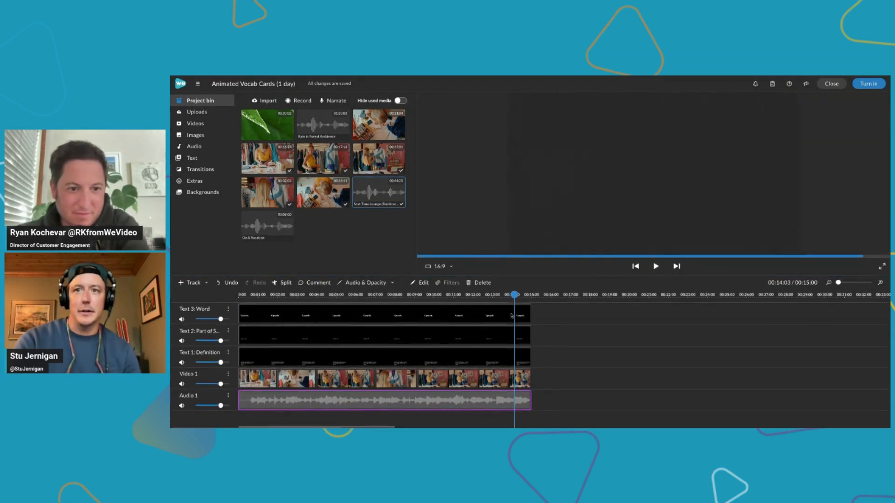
{"action": "left_click", "coordinate": [510, 386]}
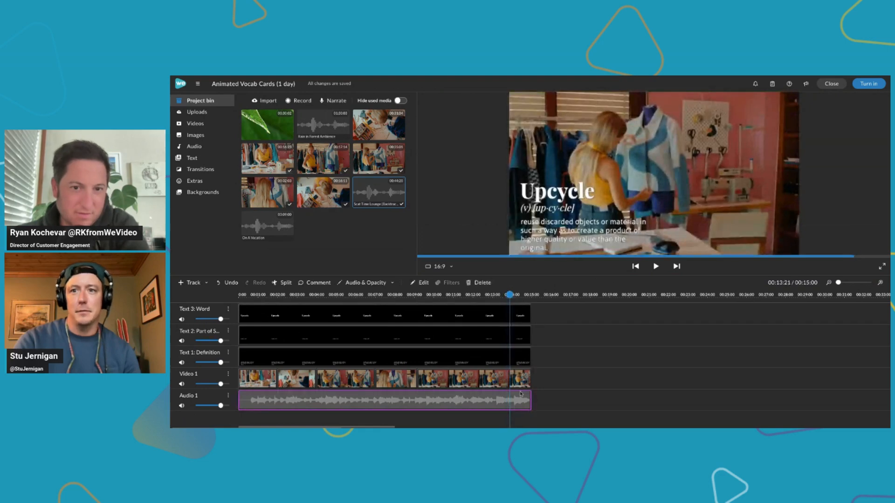
{"action": "left_click_drag", "start_coordinate": [529, 396], "coordinate": [589, 399]}
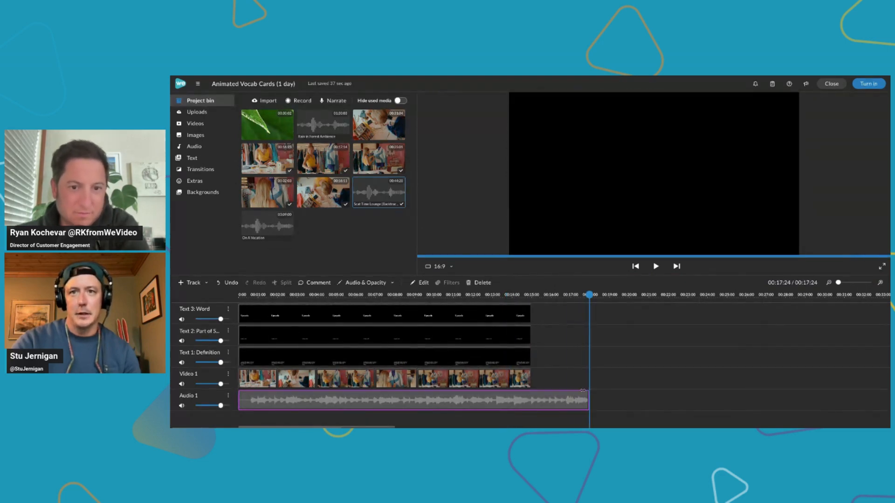
Play the ending from about 00:12:07 and replay it to hear how the extended music finishes.
{"action": "left_click", "coordinate": [480, 296]}
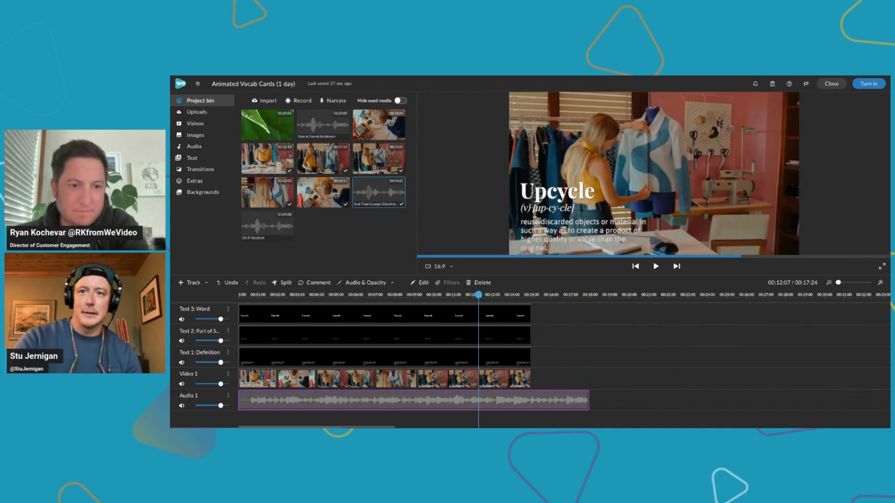
{"action": "key", "text": "space"}
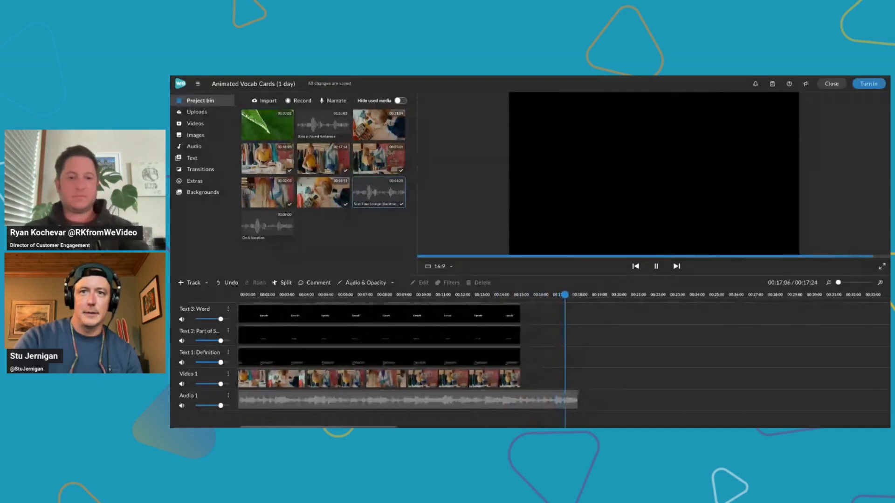
{"action": "left_click", "coordinate": [468, 295]}
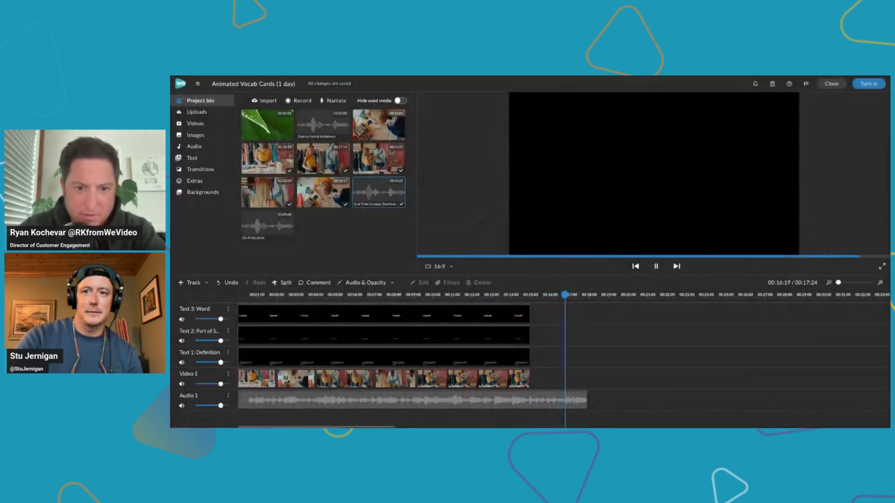
Stop the playback and replay the ending from about 00:12 to just past 00:15 to judge how the music finishes.
{"action": "left_click", "coordinate": [578, 400]}
{"action": "left_click", "coordinate": [620, 400]}
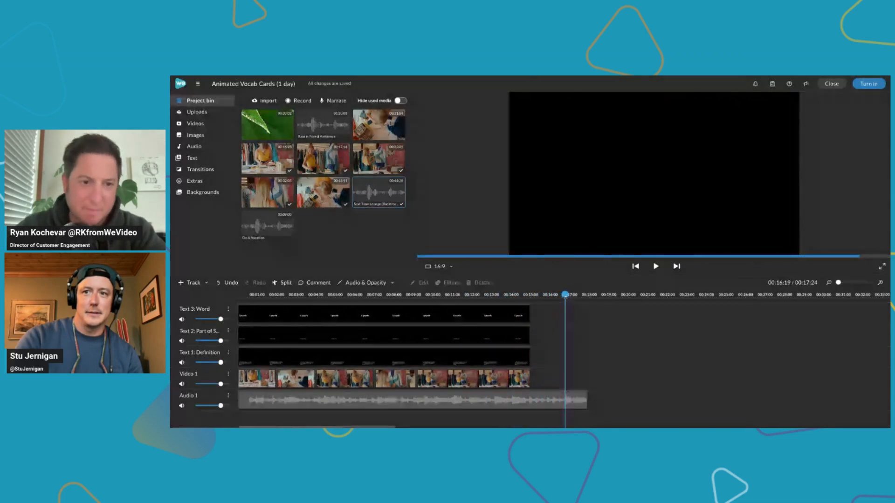
{"action": "left_click_drag", "start_coordinate": [565, 295], "coordinate": [563, 296]}
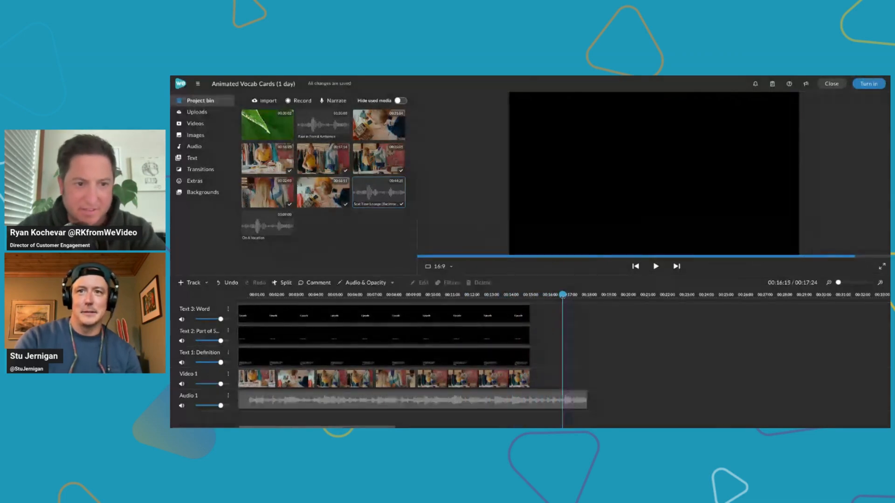
{"action": "left_click", "coordinate": [469, 296]}
{"action": "key", "text": "space"}
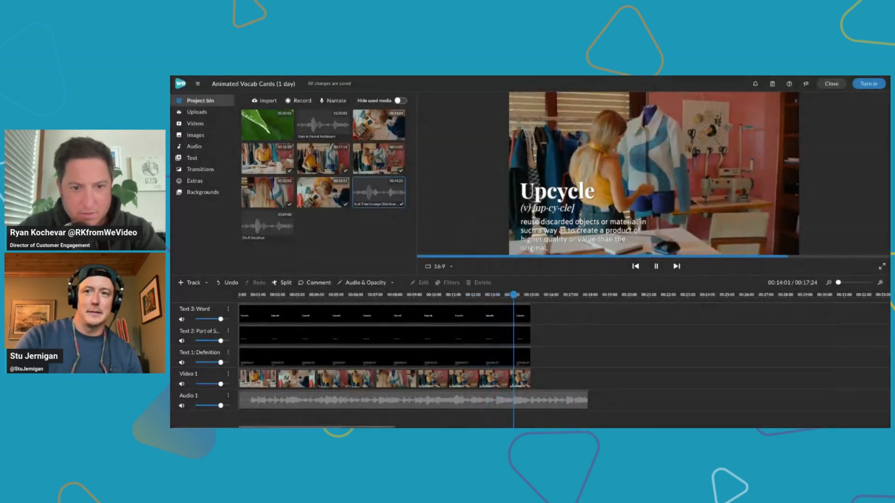
{"action": "key", "text": "space"}
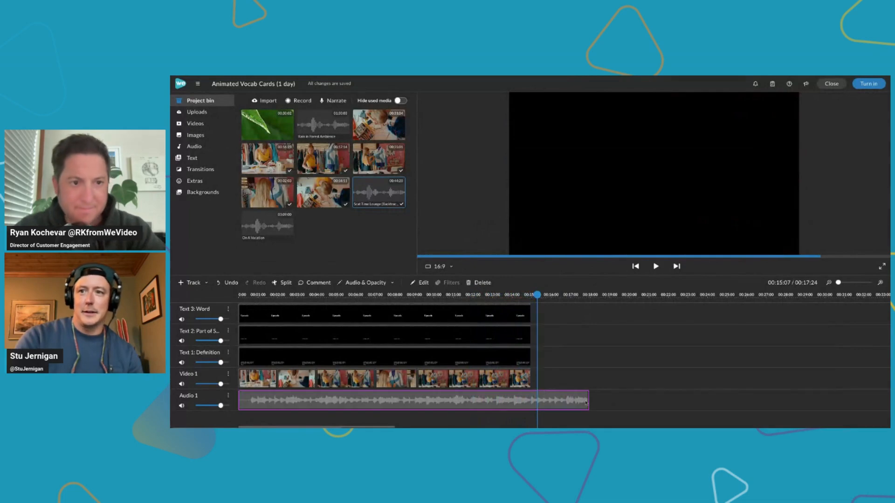
Trim the Audio 1 clip's end to 00:15:00, fade its volume to zero from about 00:13, and play the ending.
{"action": "left_click_drag", "start_coordinate": [586, 403], "coordinate": [534, 399]}
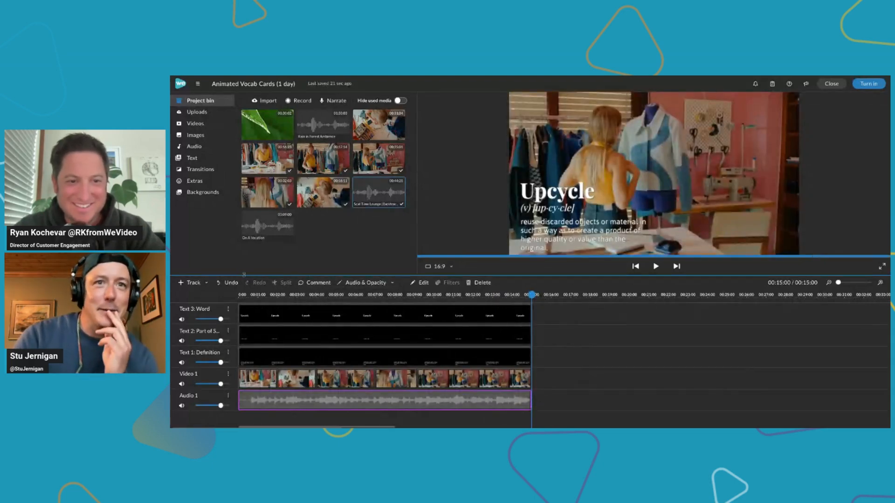
{"action": "left_click", "coordinate": [364, 284]}
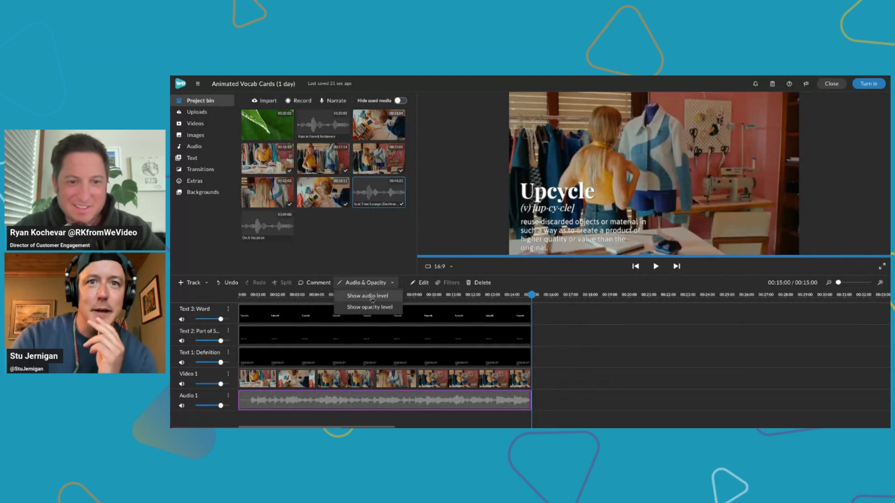
{"action": "left_click", "coordinate": [380, 298]}
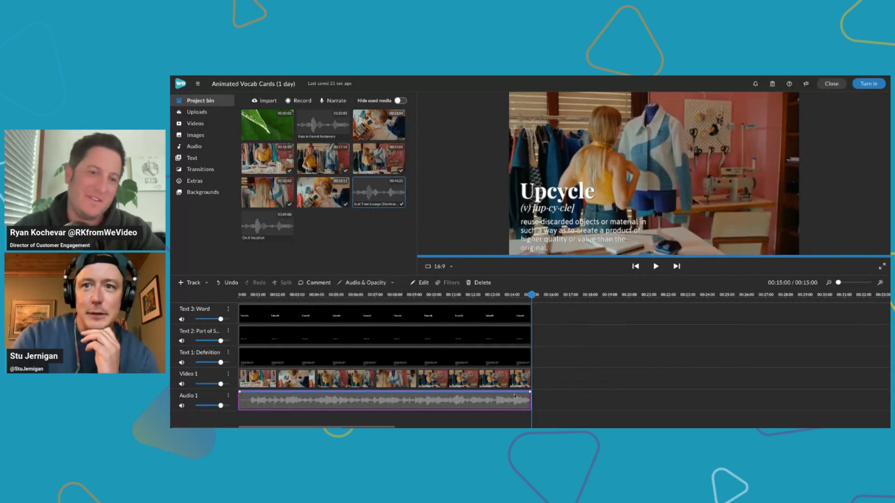
{"action": "left_click", "coordinate": [494, 392]}
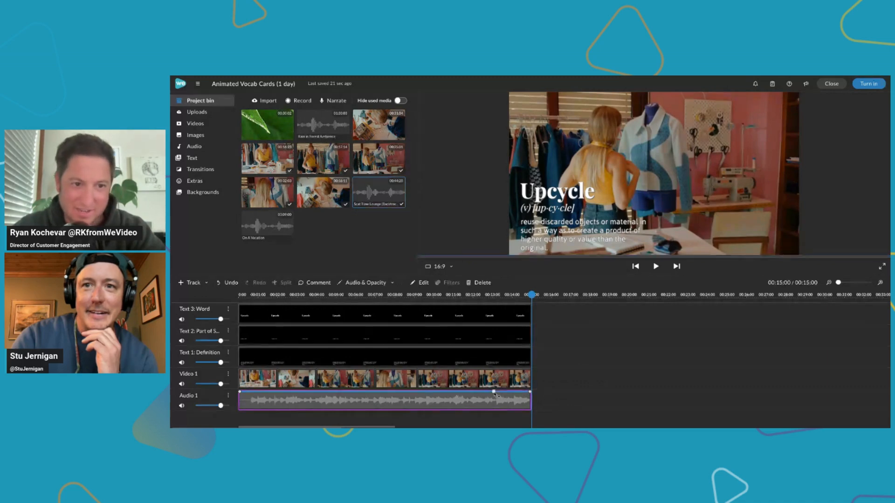
{"action": "left_click_drag", "start_coordinate": [531, 393], "coordinate": [531, 413]}
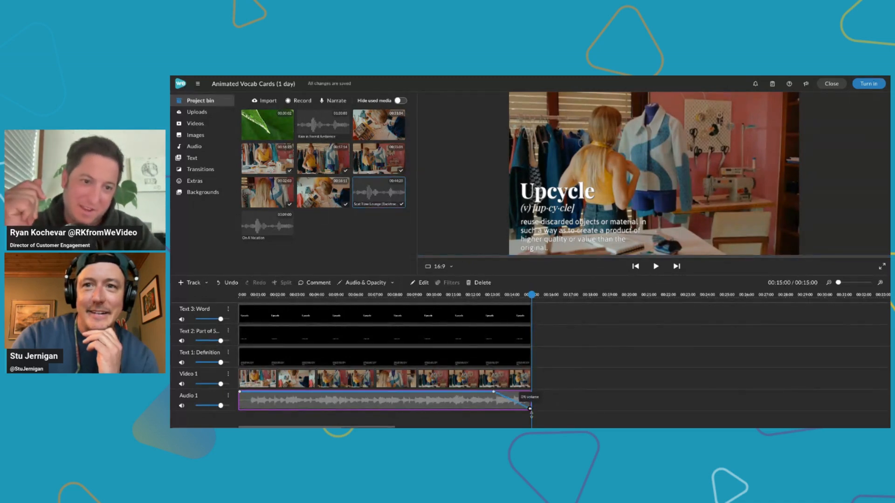
{"action": "left_click", "coordinate": [468, 295]}
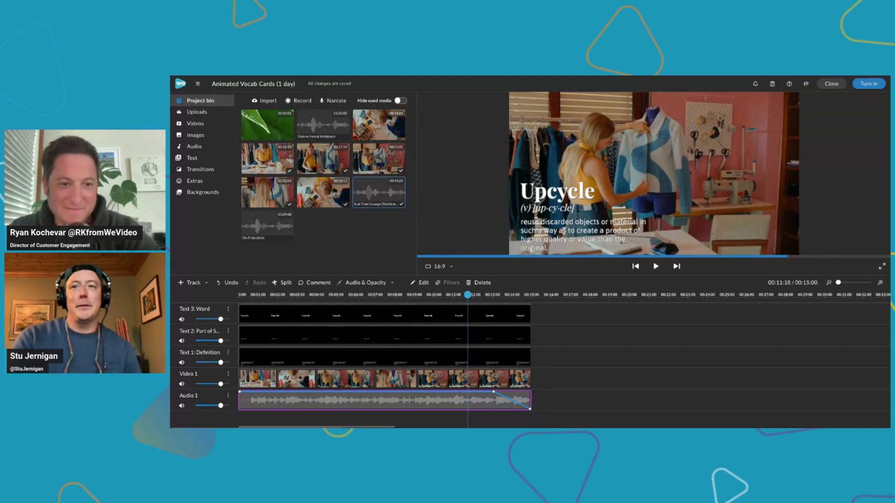
{"action": "key", "text": "space"}
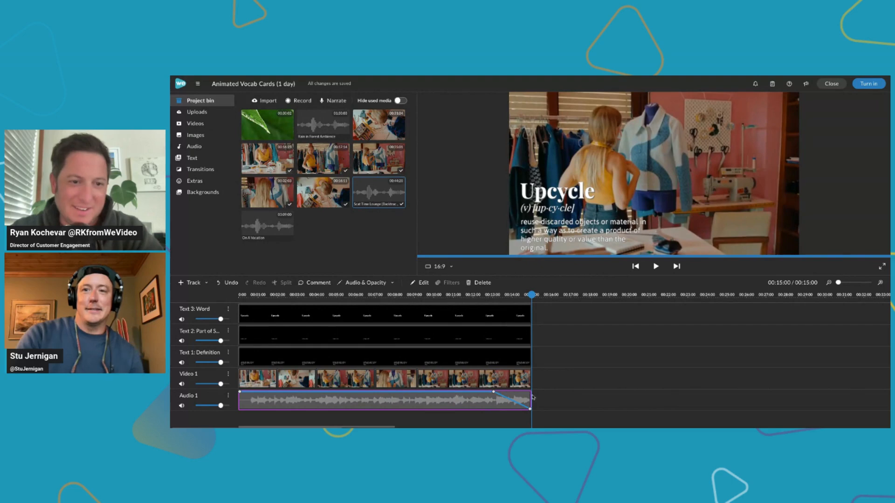
Extend the end of the Audio 1 clip to 00:16:01 and again to 00:16:13, playing the ending after each change.
{"action": "left_click_drag", "start_coordinate": [531, 395], "coordinate": [551, 396]}
{"action": "left_click", "coordinate": [504, 295]}
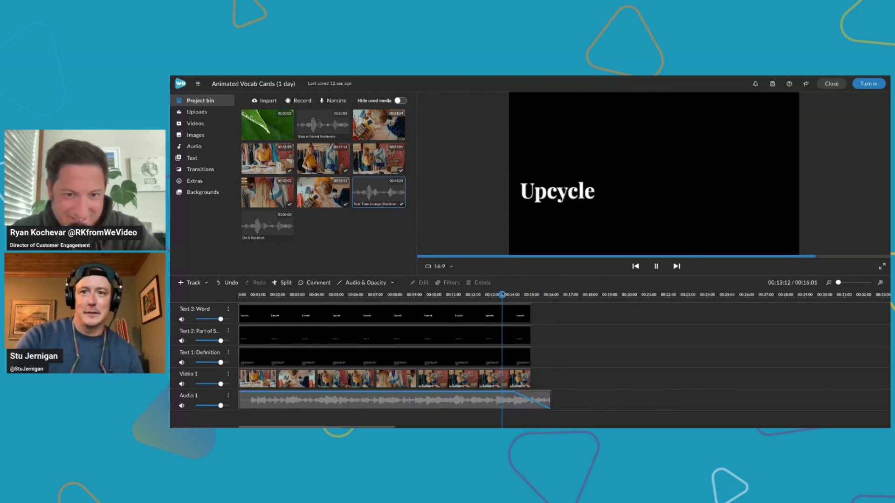
{"action": "key", "text": "space"}
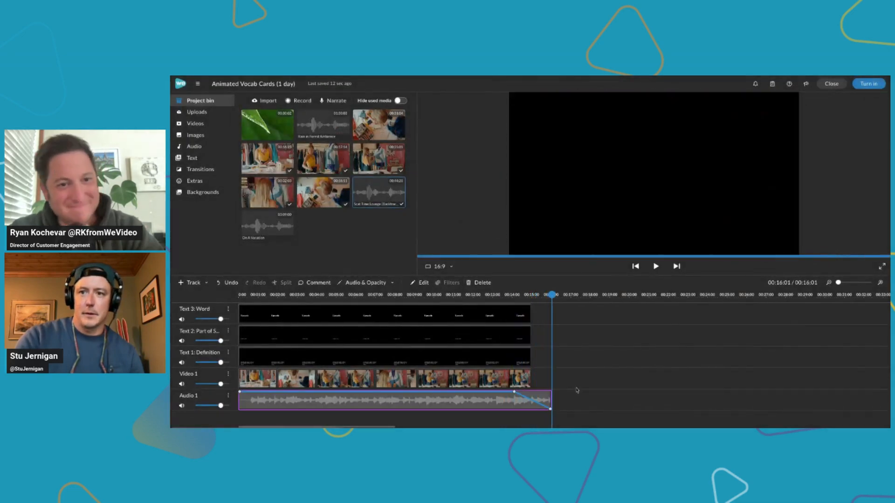
{"action": "left_click_drag", "start_coordinate": [551, 399], "coordinate": [561, 400]}
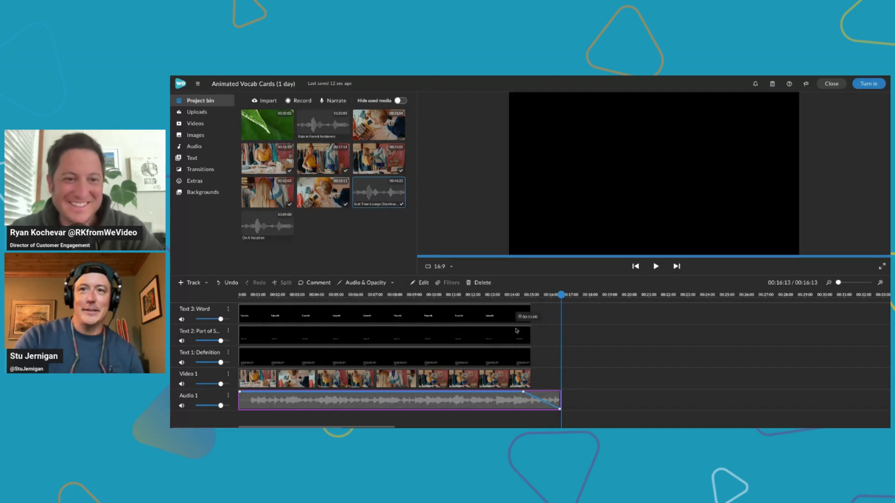
{"action": "left_click", "coordinate": [498, 295]}
{"action": "key", "text": "space"}
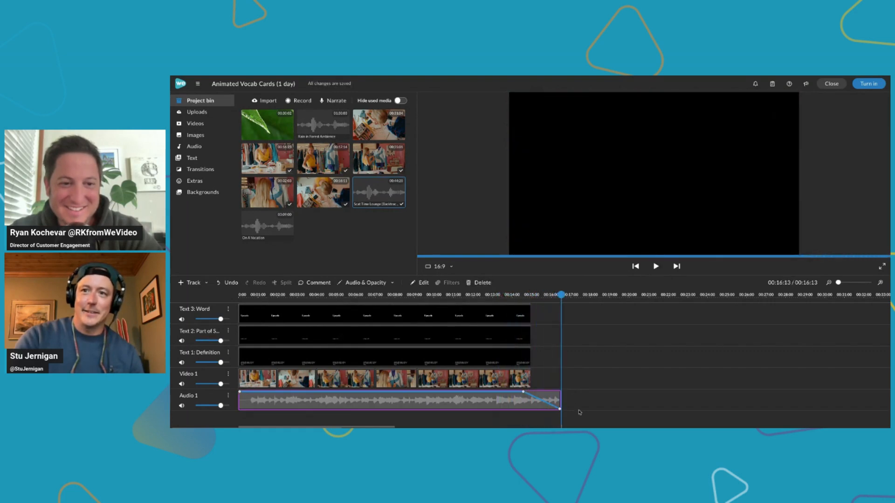
Extend the Audio 1 clip to 00:16:22, move the fade's starting point to about 00:14, and play the ending.
{"action": "left_click_drag", "start_coordinate": [562, 398], "coordinate": [515, 395]}
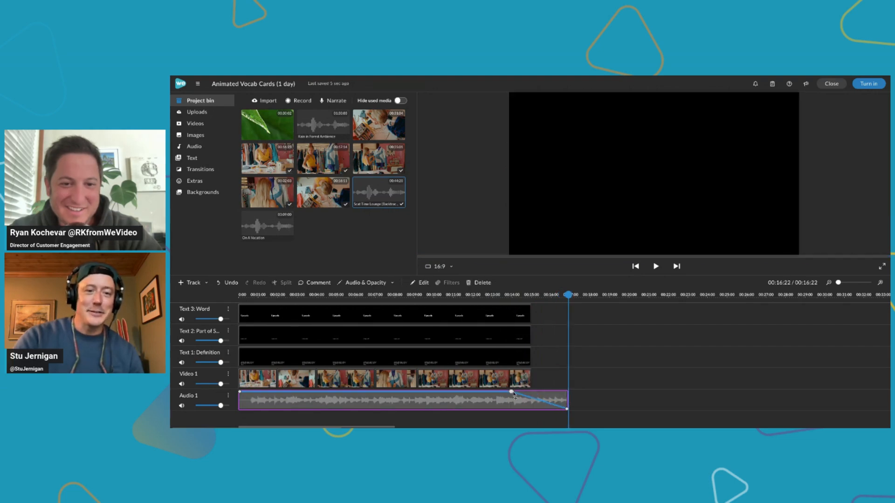
{"action": "left_click", "coordinate": [489, 294]}
{"action": "key", "text": "space"}
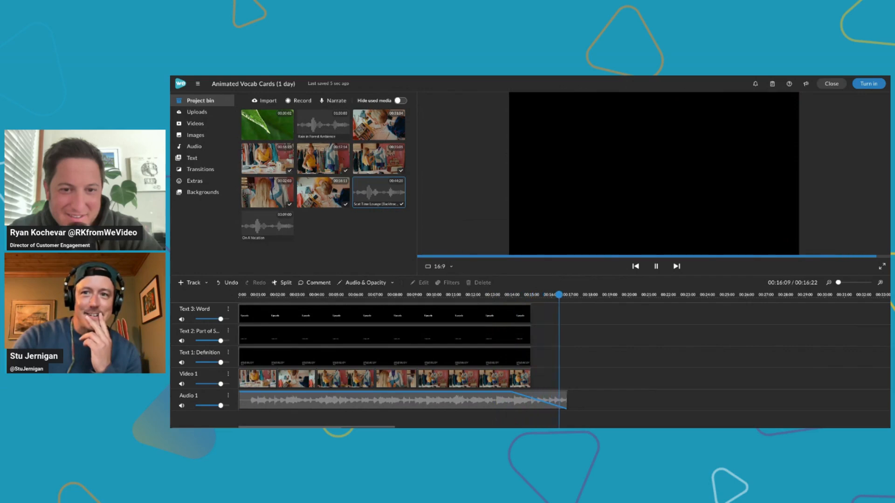
Extend the Audio 1 clip to 00:17:03, add a low volume point shortly before its end, and replay from 00:13:04.
{"action": "left_click", "coordinate": [565, 397]}
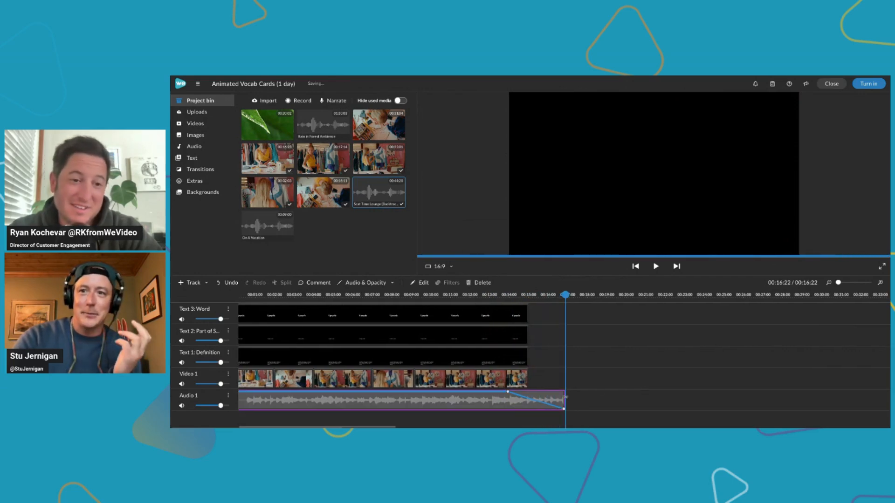
{"action": "left_click_drag", "start_coordinate": [565, 397], "coordinate": [569, 400]}
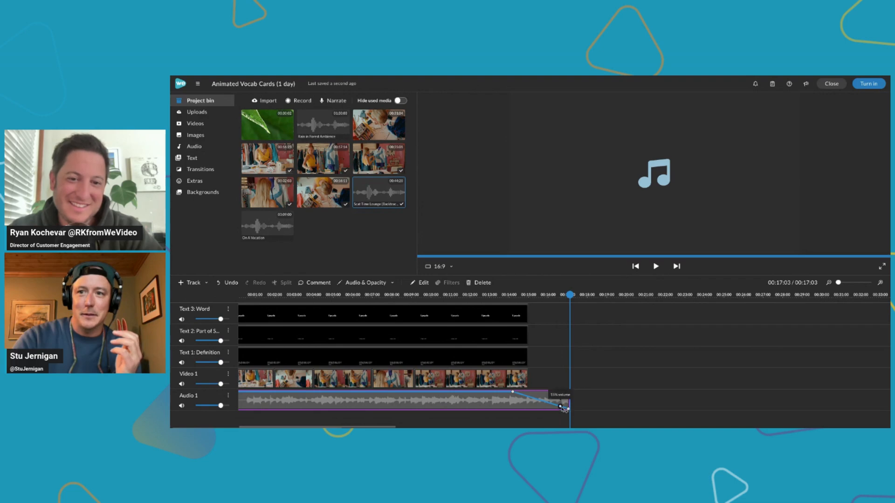
{"action": "left_click", "coordinate": [493, 301]}
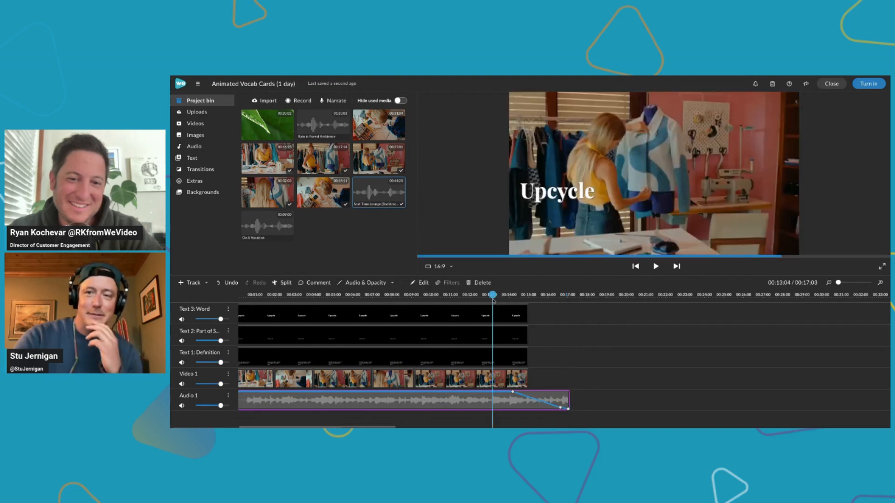
{"action": "key", "text": "space"}
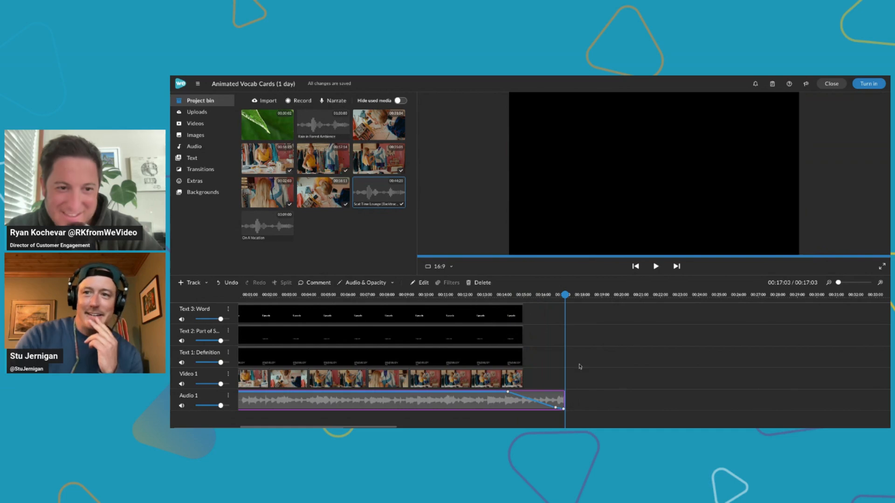
Extend the Audio 1 clip to 00:17:09, lower the volume point near its end to almost silent, and replay the ending.
{"action": "left_click_drag", "start_coordinate": [564, 394], "coordinate": [569, 396]}
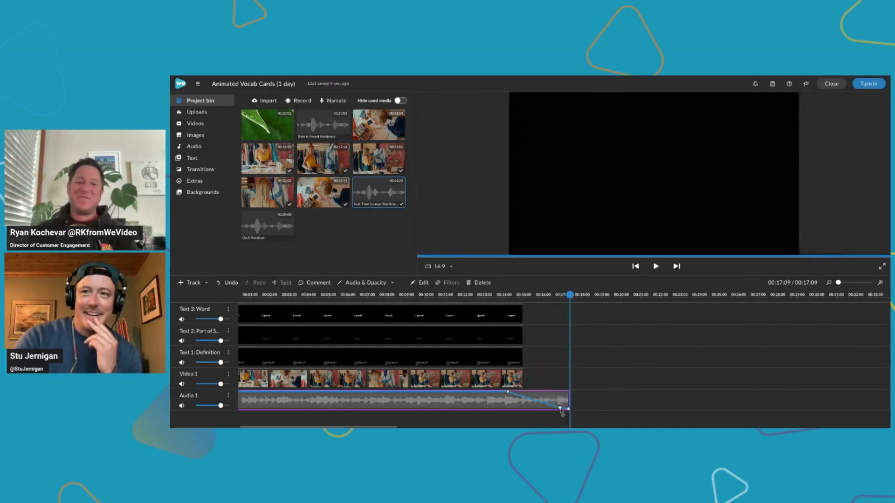
{"action": "left_click", "coordinate": [550, 310]}
{"action": "key", "text": "space"}
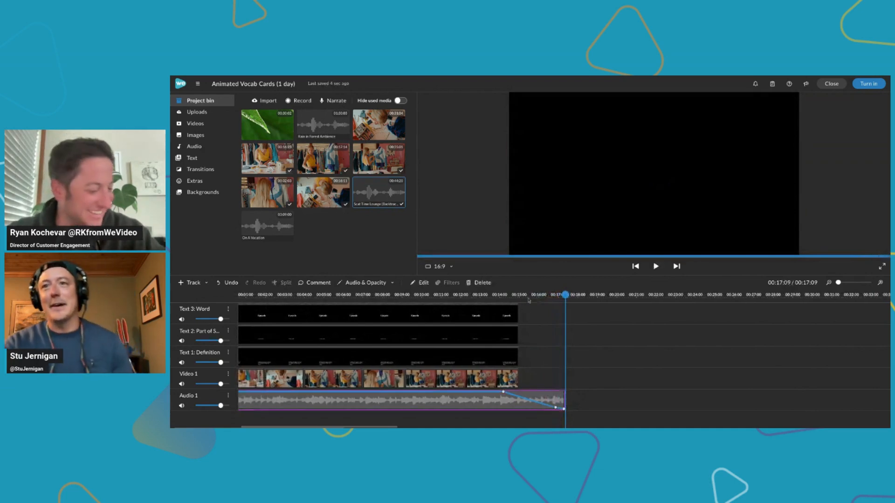
{"action": "left_click", "coordinate": [483, 296]}
{"action": "key", "text": "space"}
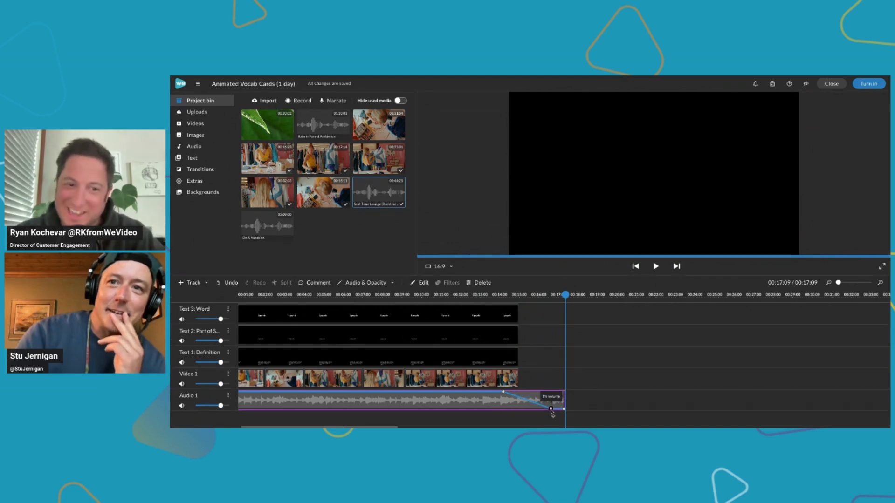
Extend the last Video 1 clip and the definition, part-of-speech and word text clips to 00:17:09 to match the music.
{"action": "left_click", "coordinate": [504, 377]}
{"action": "left_click_drag", "start_coordinate": [518, 377], "coordinate": [561, 376]}
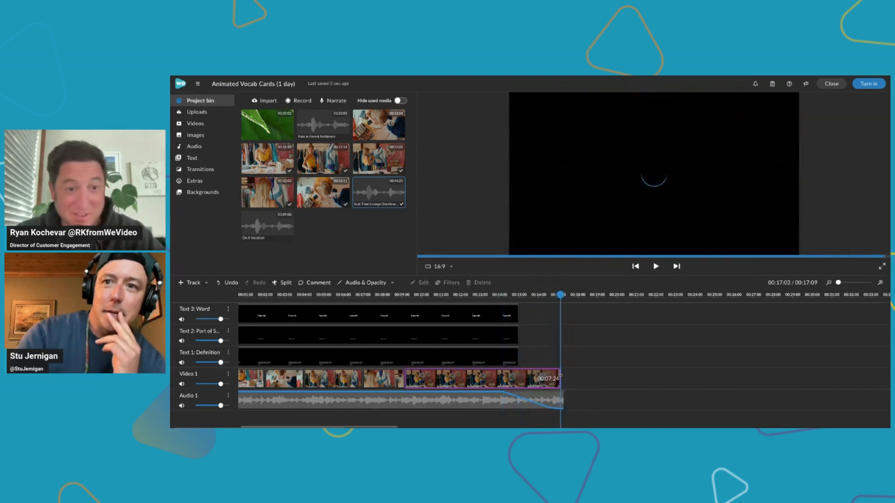
{"action": "left_click_drag", "start_coordinate": [518, 357], "coordinate": [563, 335]}
{"action": "left_click", "coordinate": [516, 334]}
{"action": "left_click", "coordinate": [514, 316]}
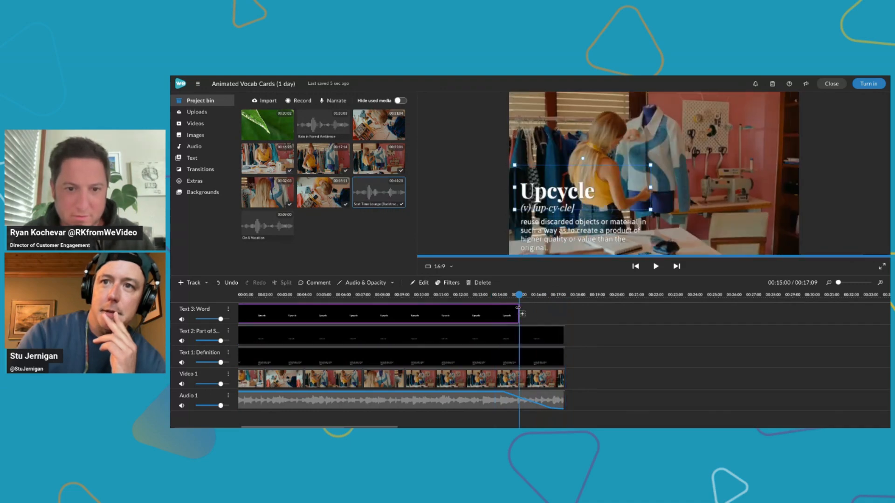
{"action": "left_click_drag", "start_coordinate": [518, 307], "coordinate": [562, 308]}
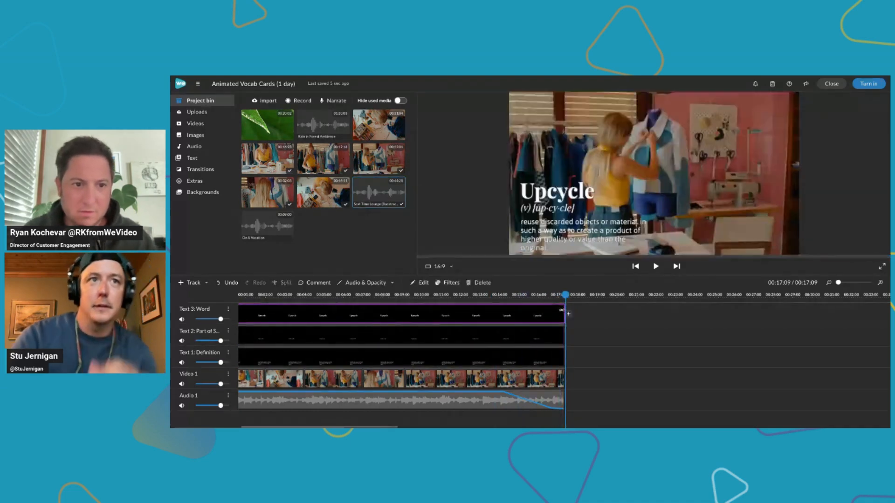
Add a Dip To Black transition at the end of Video 1 and set its duration to 2 seconds.
{"action": "left_click", "coordinate": [207, 170]}
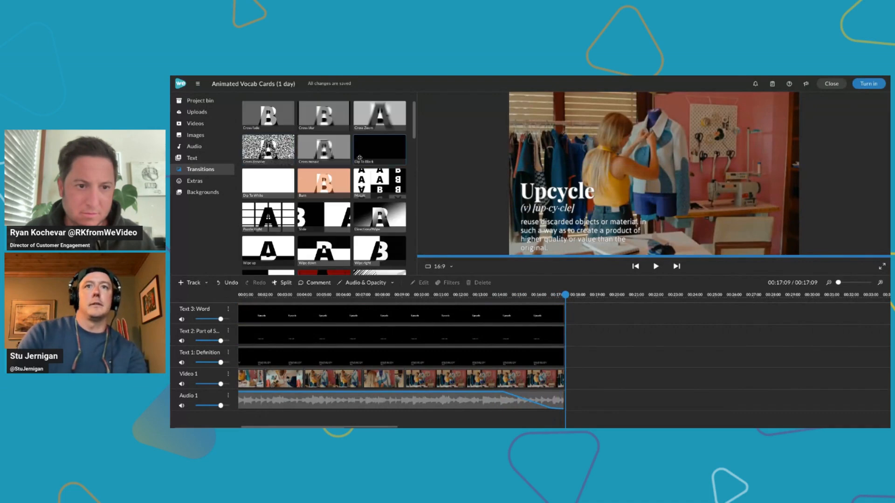
{"action": "left_click_drag", "start_coordinate": [370, 155], "coordinate": [539, 371]}
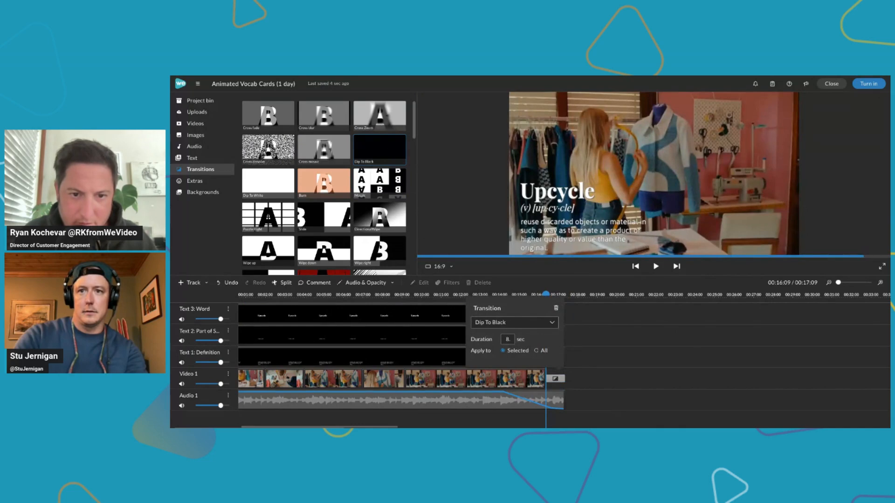
{"action": "key", "text": "BackSpace"}
{"action": "type", "text": "2"}
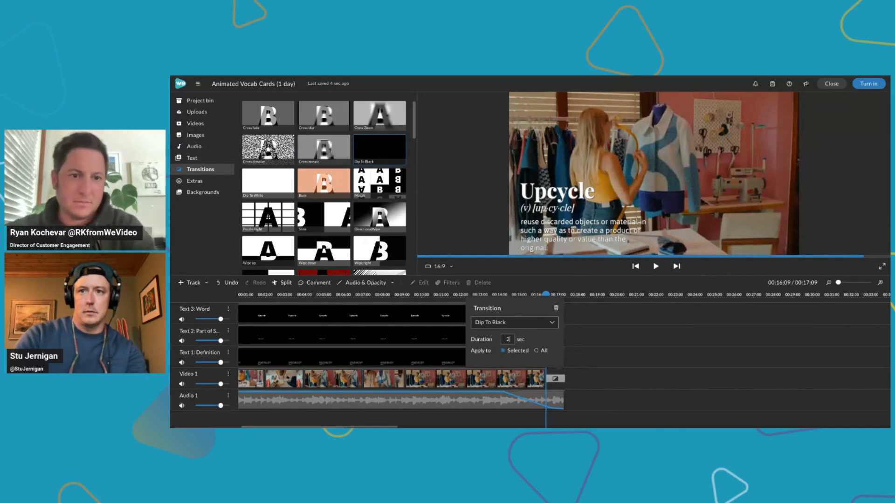
{"action": "left_click", "coordinate": [612, 353]}
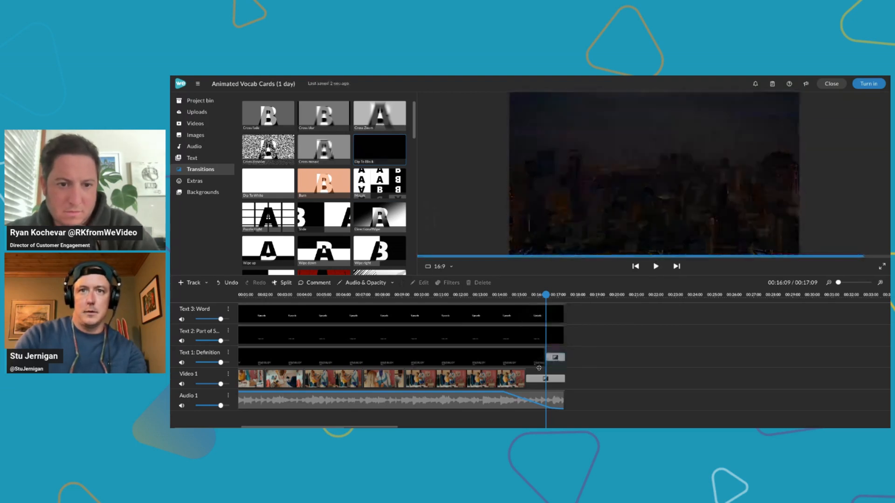
Add Dip To Black transitions at the end of the Part of Speech and Word tracks, and set all three text transitions to 2 seconds.
{"action": "left_click_drag", "start_coordinate": [370, 150], "coordinate": [556, 336]}
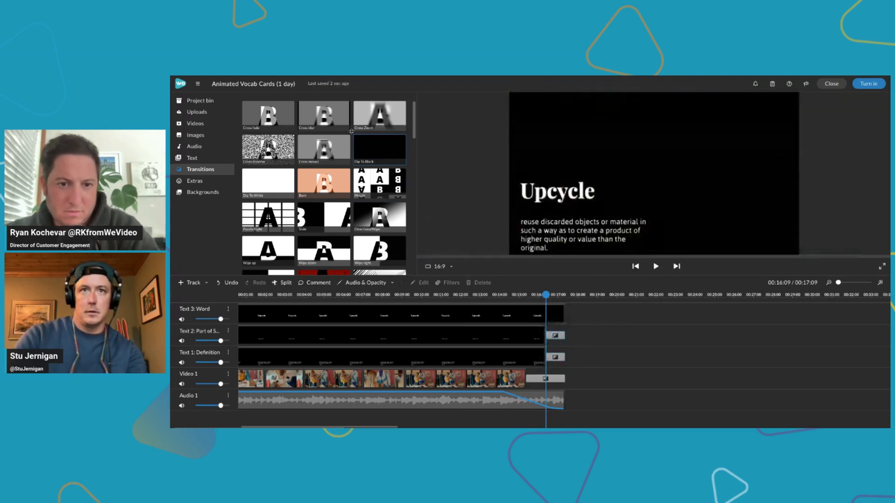
{"action": "left_click_drag", "start_coordinate": [372, 147], "coordinate": [556, 313]}
{"action": "left_click", "coordinate": [559, 358]}
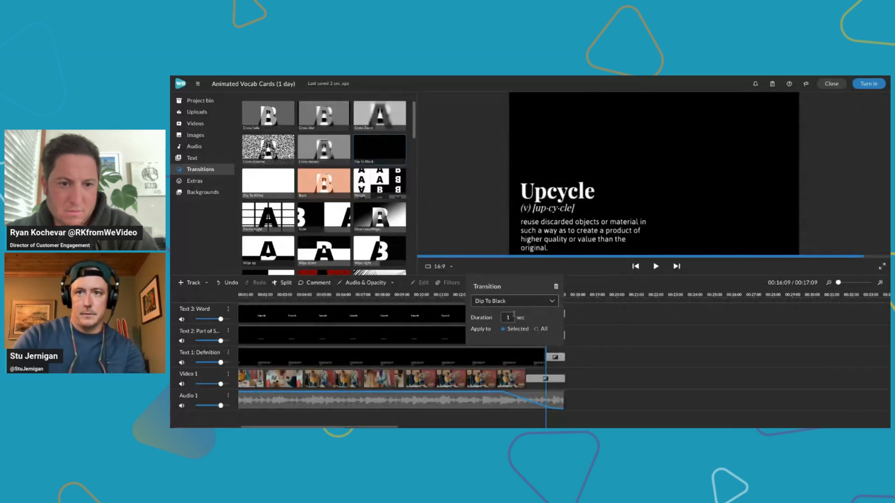
{"action": "left_click", "coordinate": [568, 332]}
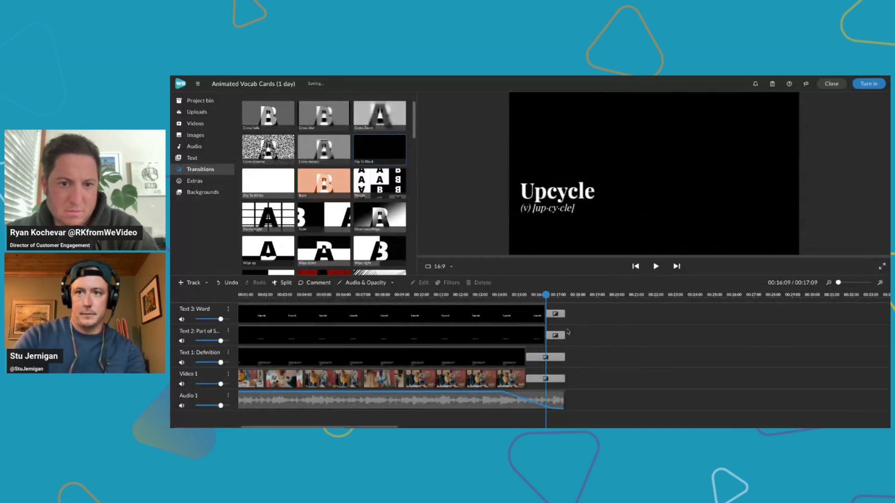
{"action": "left_click", "coordinate": [555, 335]}
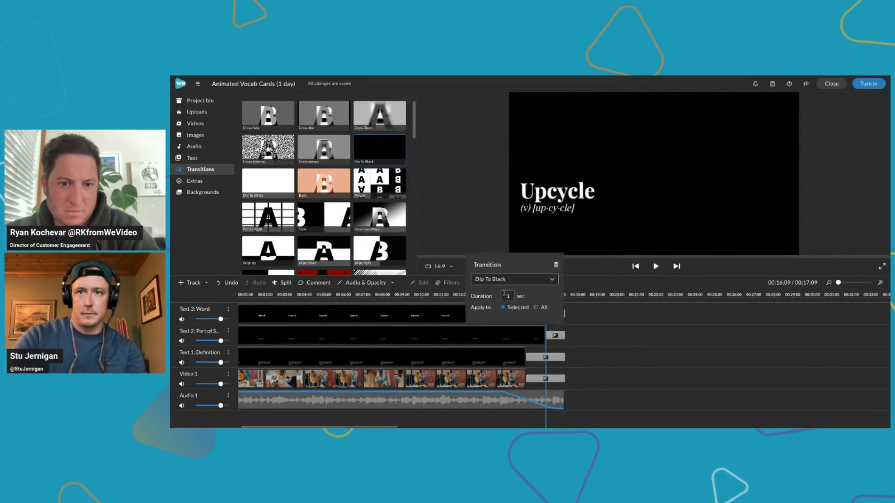
{"action": "type", "text": "2"}
{"action": "left_click", "coordinate": [615, 320]}
{"action": "left_click", "coordinate": [555, 314]}
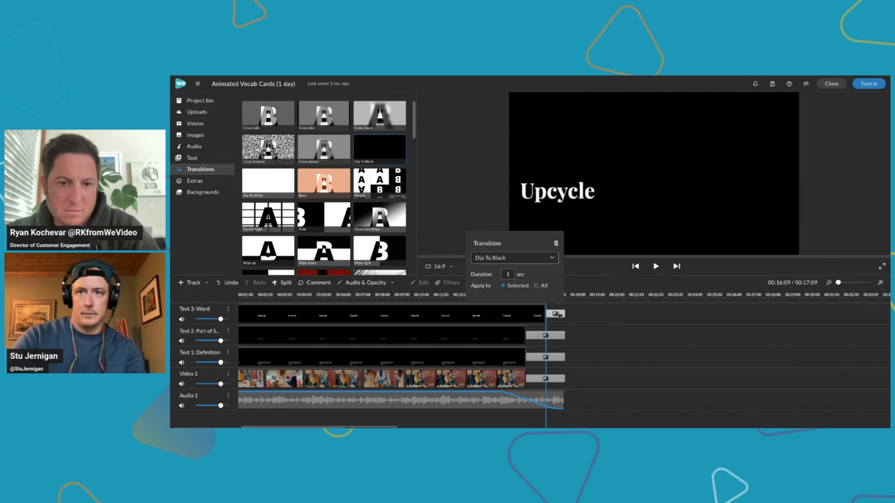
{"action": "left_click", "coordinate": [638, 342]}
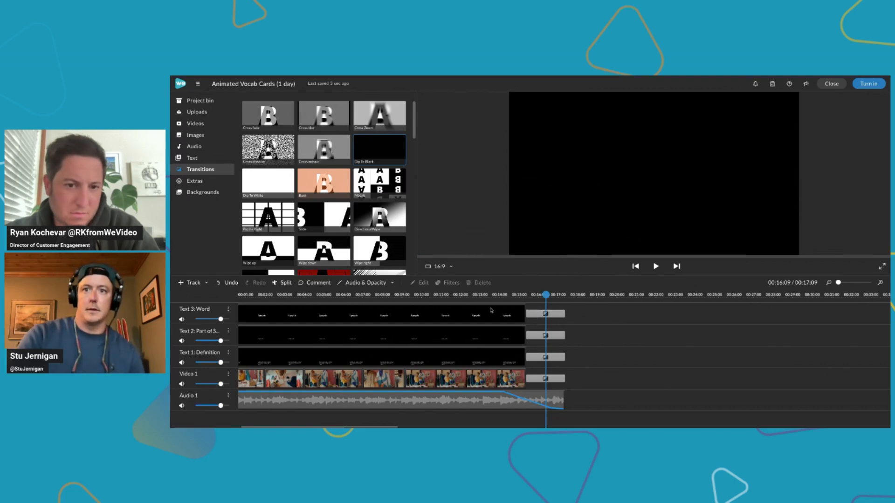
Replay the ending from 00:12:05, and watch the whole video in full screen from the beginning.
{"action": "left_click", "coordinate": [465, 294]}
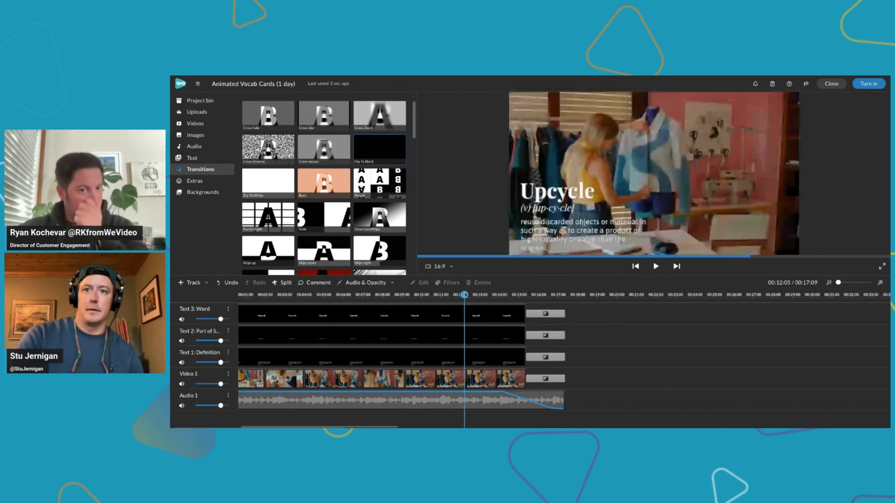
{"action": "key", "text": "space"}
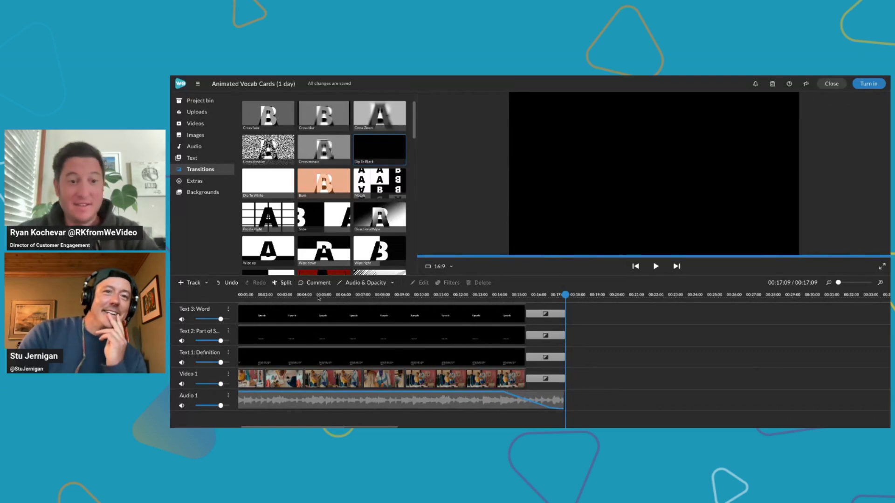
{"action": "left_click_drag", "start_coordinate": [318, 298], "coordinate": [202, 276]}
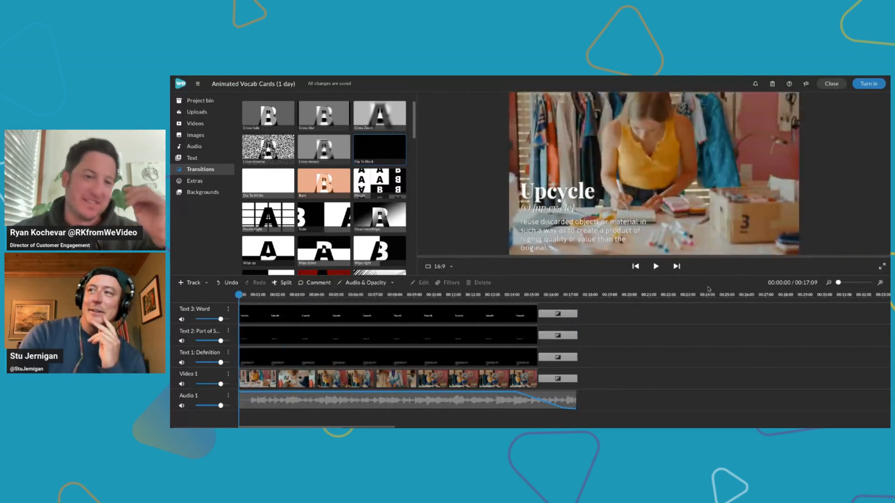
{"action": "left_click", "coordinate": [882, 266]}
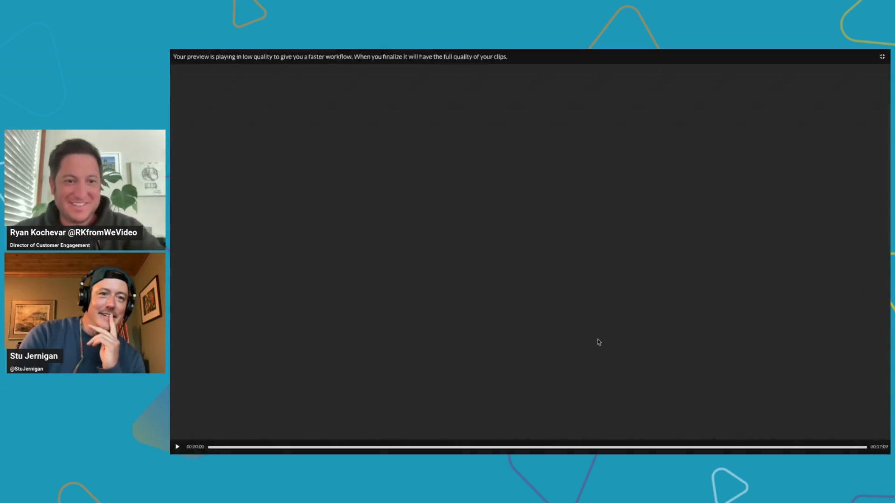
{"action": "left_click", "coordinate": [178, 448]}
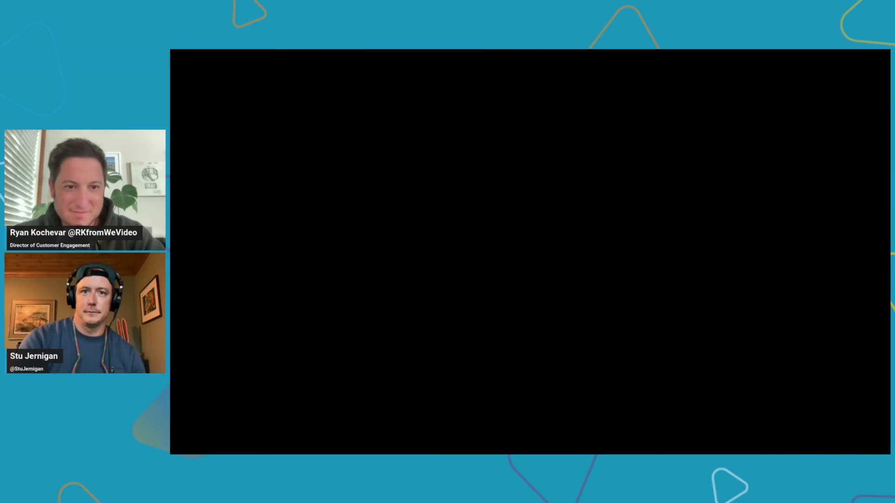
{"action": "key", "text": "Escape"}
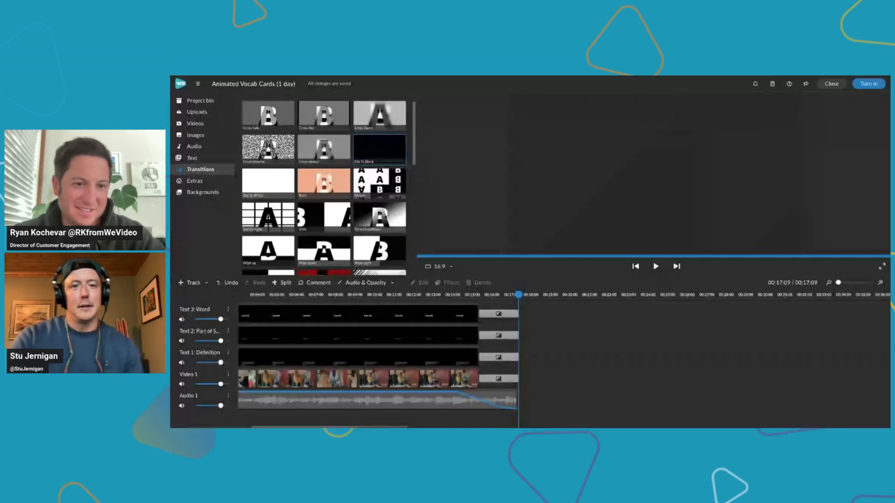
Try underlining "higher quality" in the definition text clip.
{"action": "left_click", "coordinate": [324, 359]}
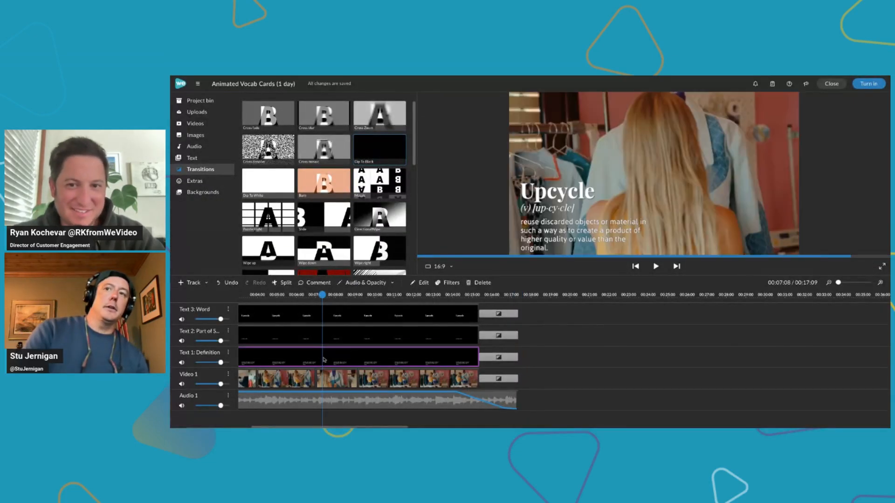
{"action": "double_click", "coordinate": [325, 360]}
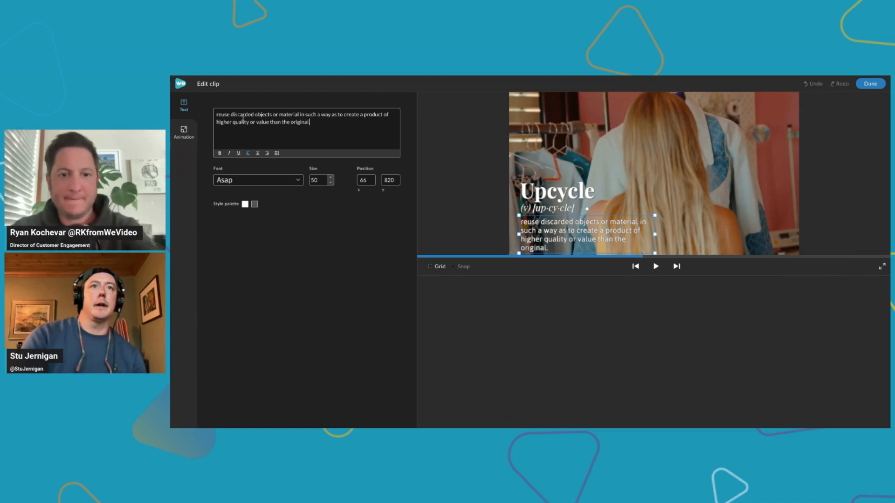
{"action": "left_click_drag", "start_coordinate": [248, 123], "coordinate": [217, 122]}
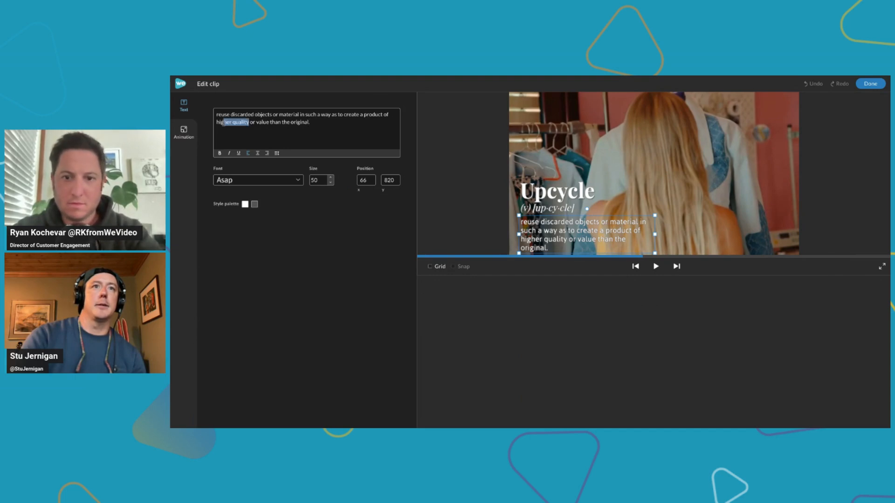
{"action": "left_click", "coordinate": [239, 154]}
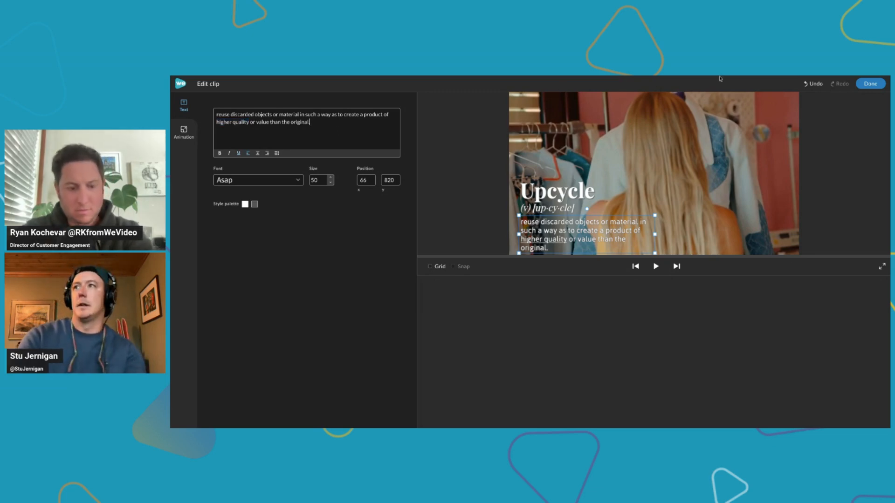
{"action": "left_click", "coordinate": [871, 83]}
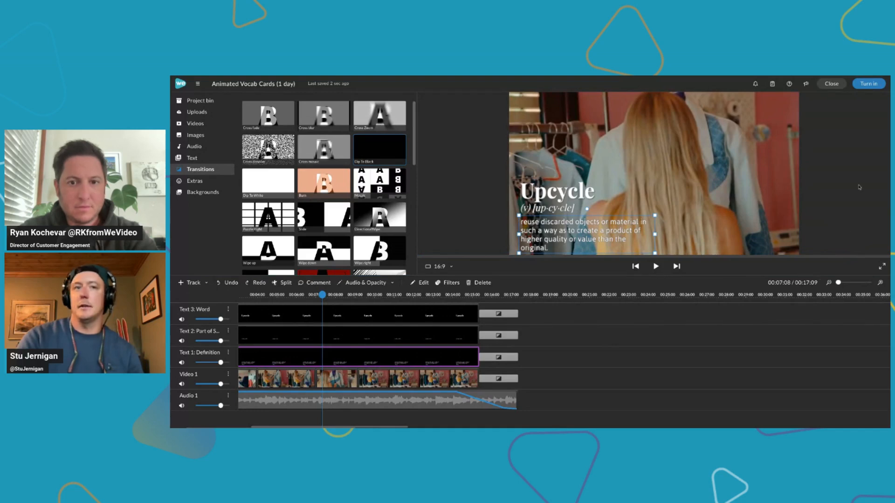
Turn in the Animated Vocab Cards (1 day) assignment to the teacher.
{"action": "left_click", "coordinate": [882, 85]}
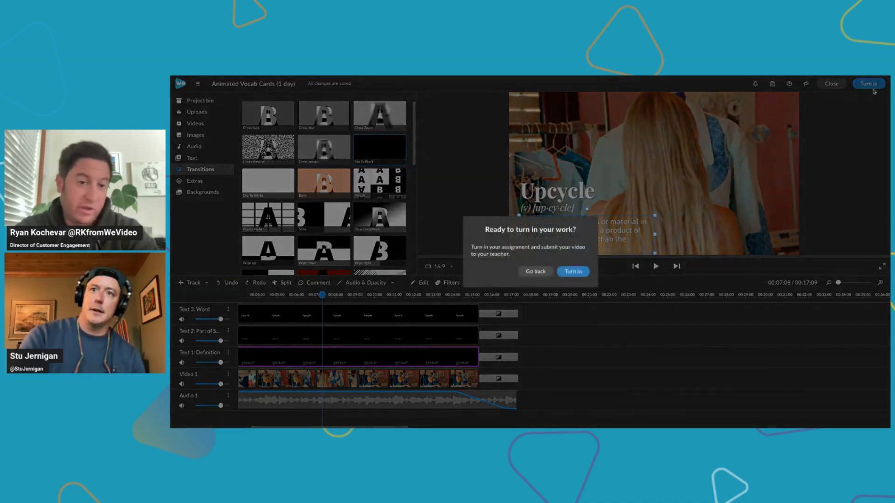
{"action": "left_click", "coordinate": [583, 271]}
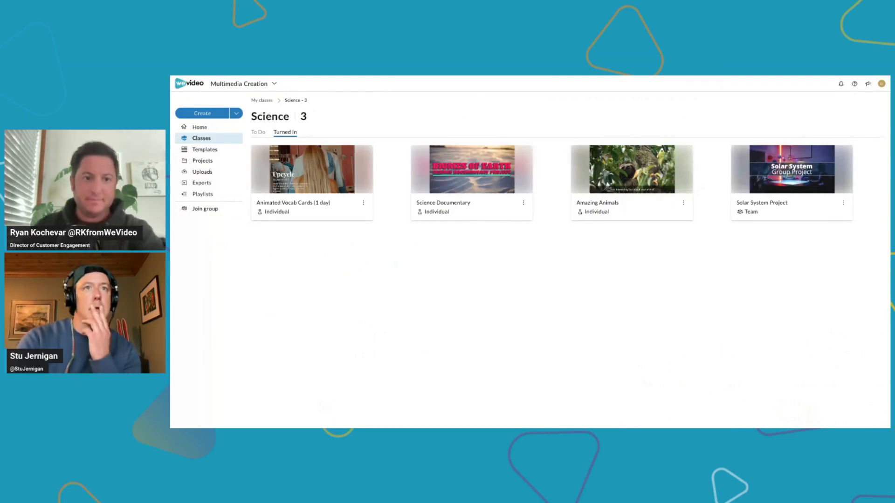
As the teacher, open the student's turned-in Animated Vocab Cards (1 day) video for review and bring up its sharing options.
{"action": "left_click", "coordinate": [316, 166]}
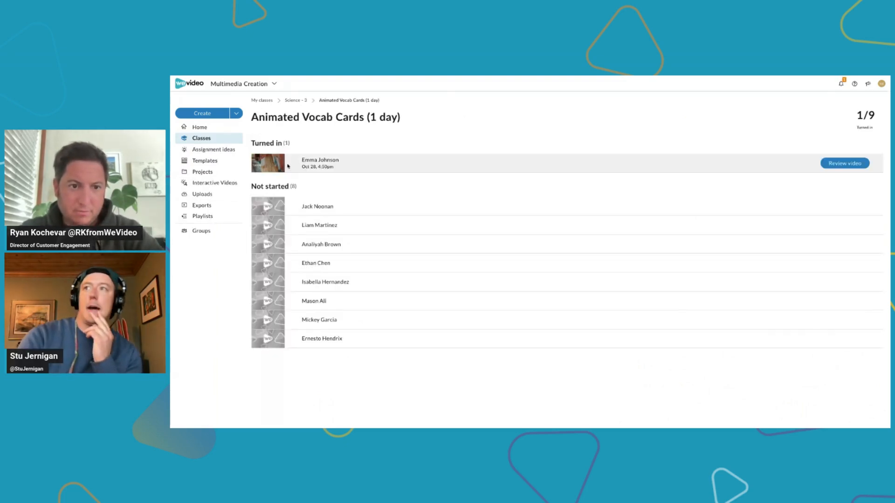
{"action": "left_click", "coordinate": [823, 163]}
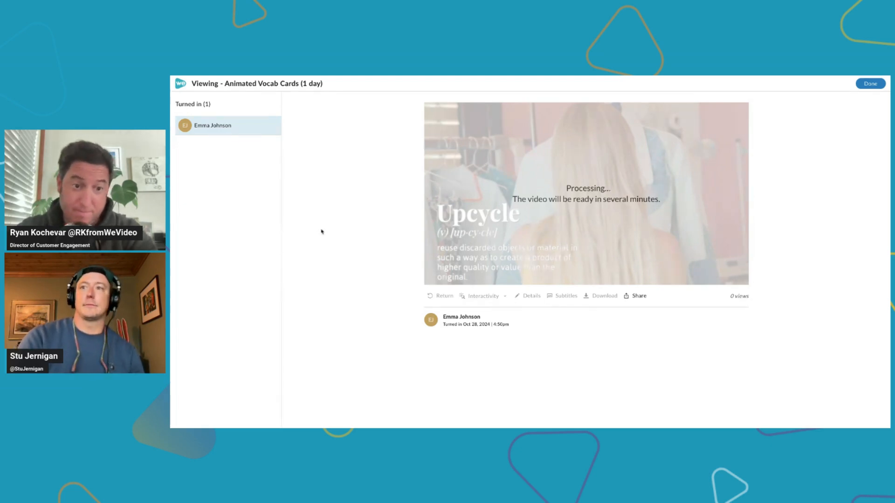
{"action": "left_click", "coordinate": [639, 296]}
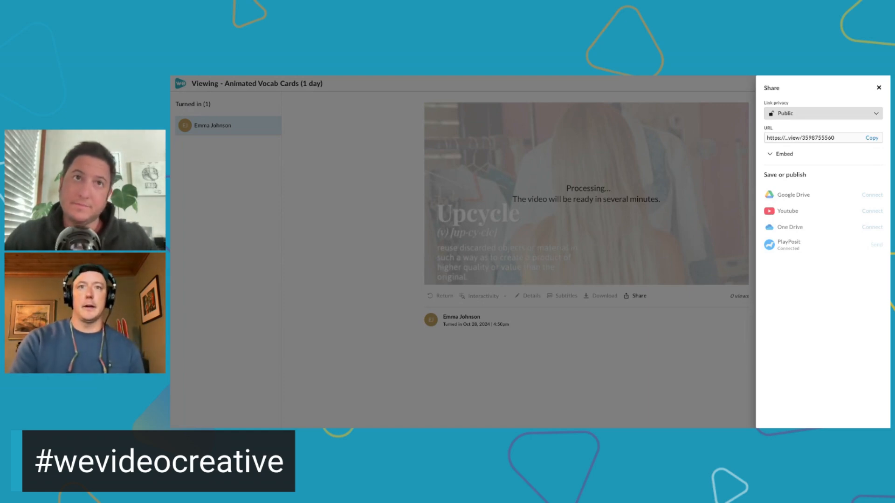
Switch to the WeVideo challenge web page and look through its "Assign, create, and share" section.
{"action": "key", "text": "ctrl+Tab"}
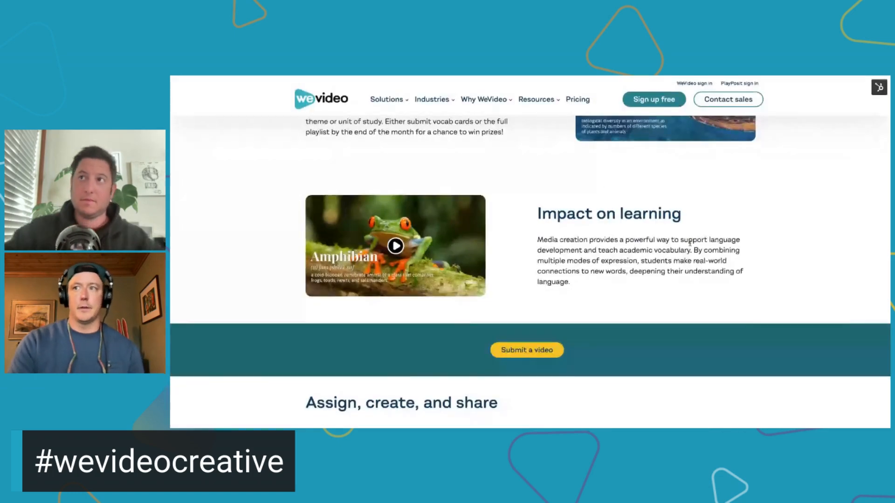
{"action": "scroll", "coordinate": [837, 313], "scroll_direction": "down", "scroll_amount": 5}
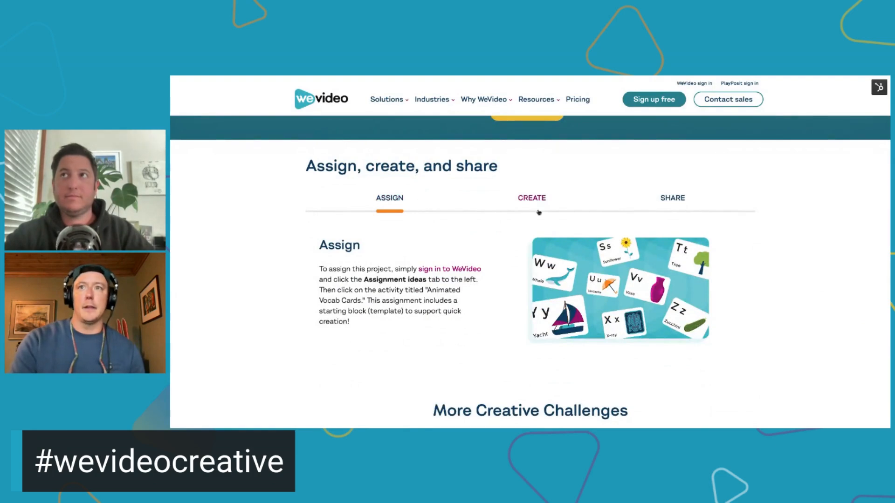
{"action": "scroll", "coordinate": [587, 168], "scroll_direction": "up", "scroll_amount": 2}
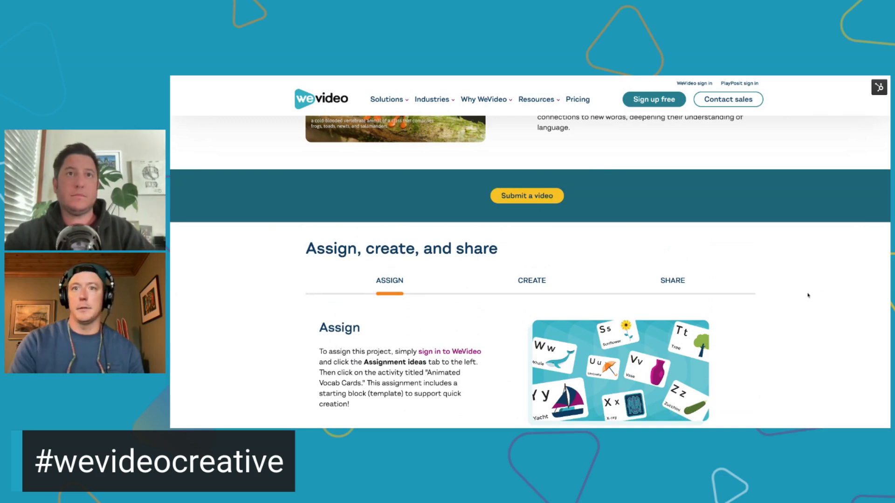
{"action": "scroll", "coordinate": [808, 295], "scroll_direction": "down", "scroll_amount": 2}
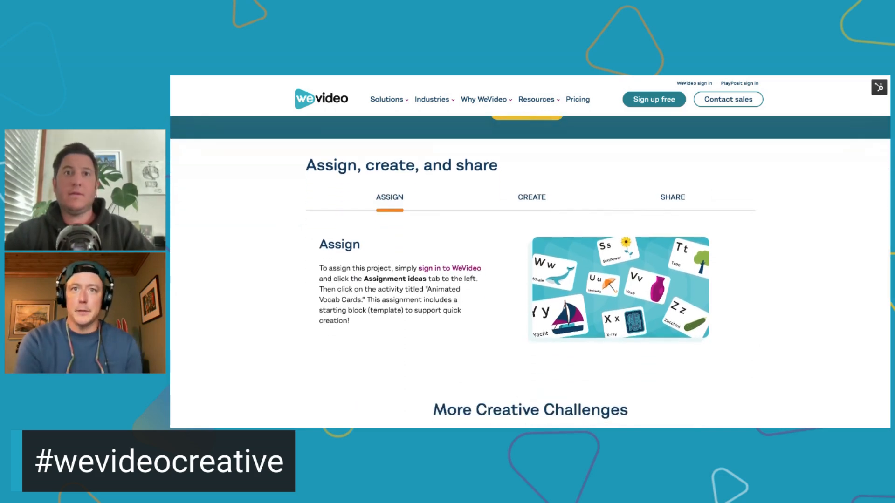